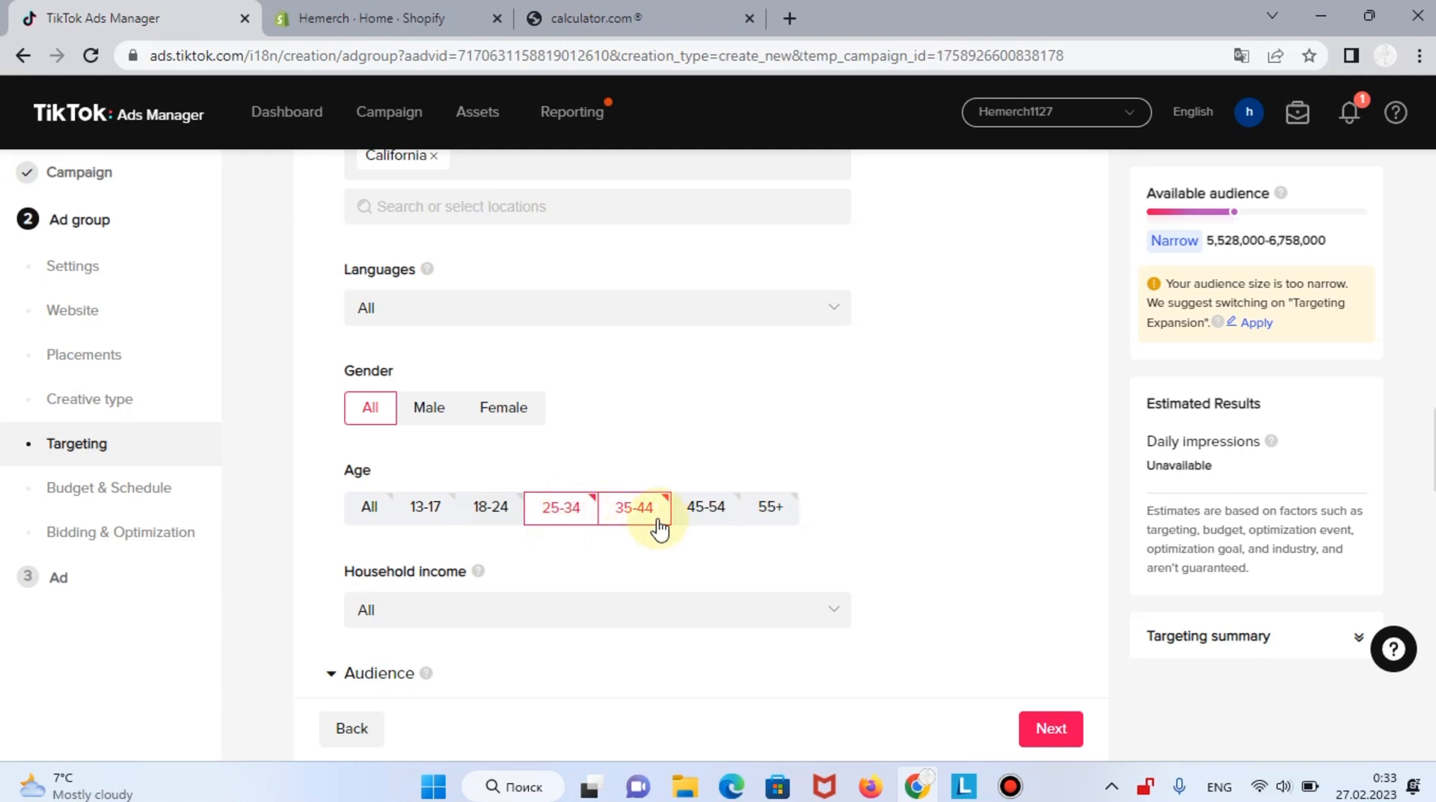
Try adding the 45-54 and 55+ age groups, and restore the age targeting to 25-34 and 35-44.
left_click(703, 516)
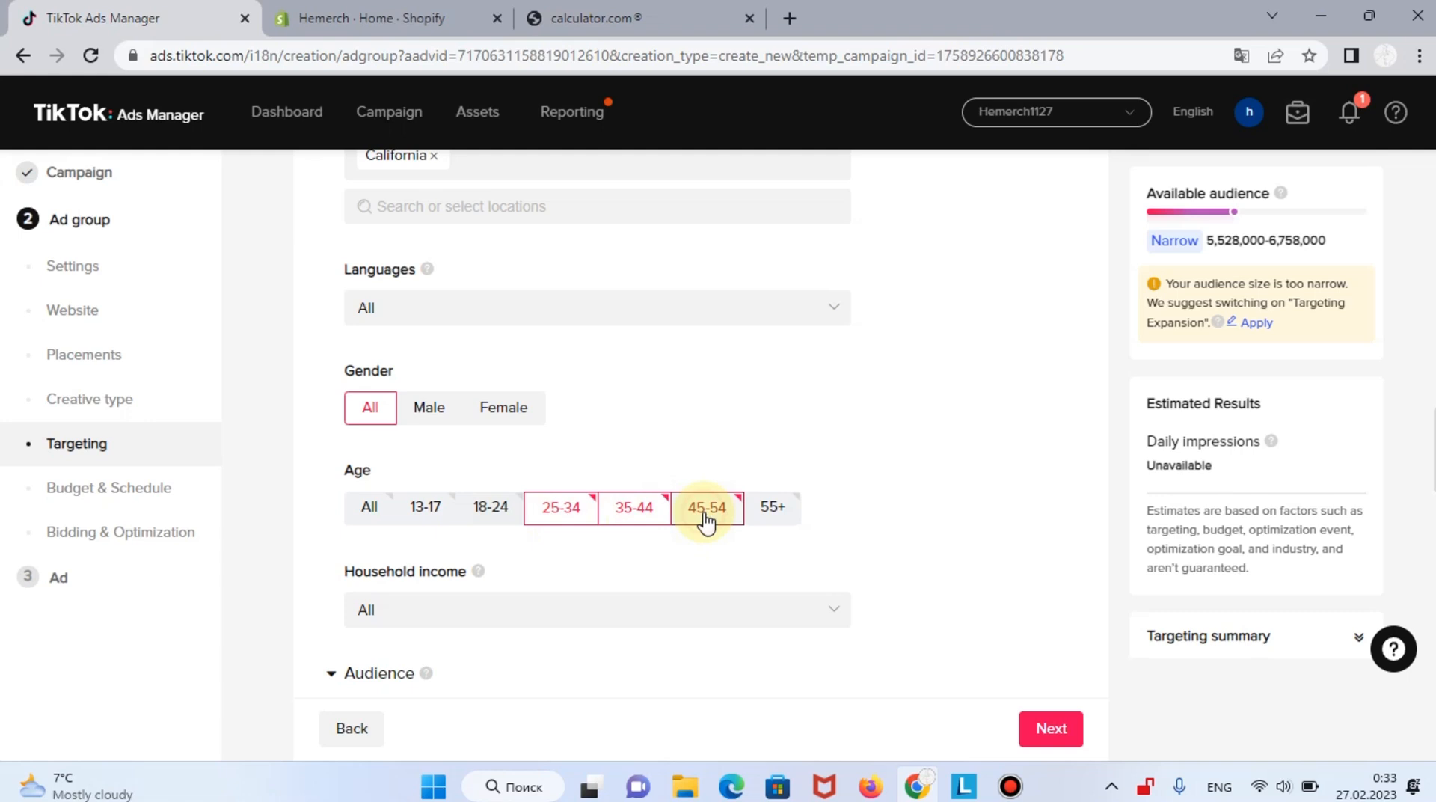
left_click(762, 516)
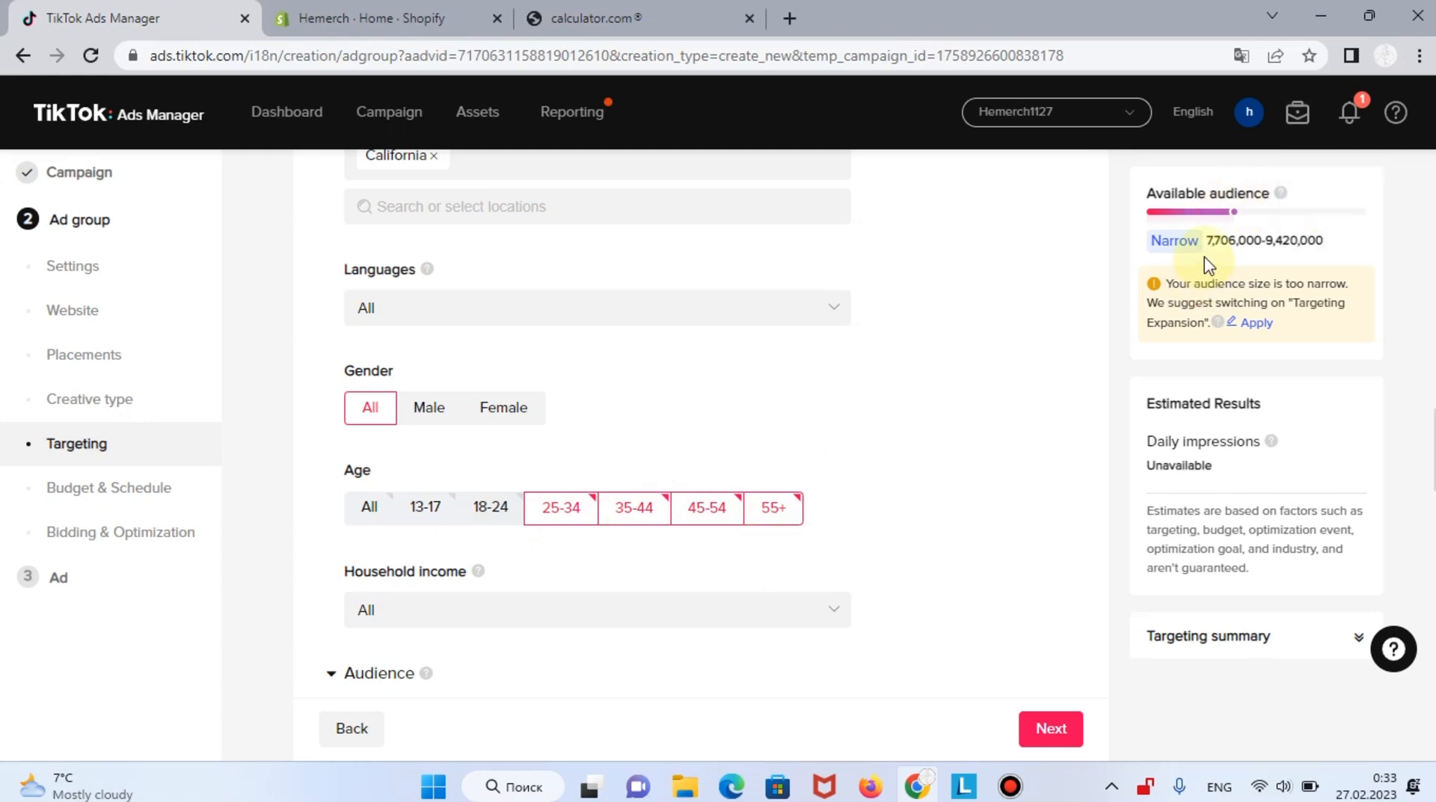
left_click(768, 519)
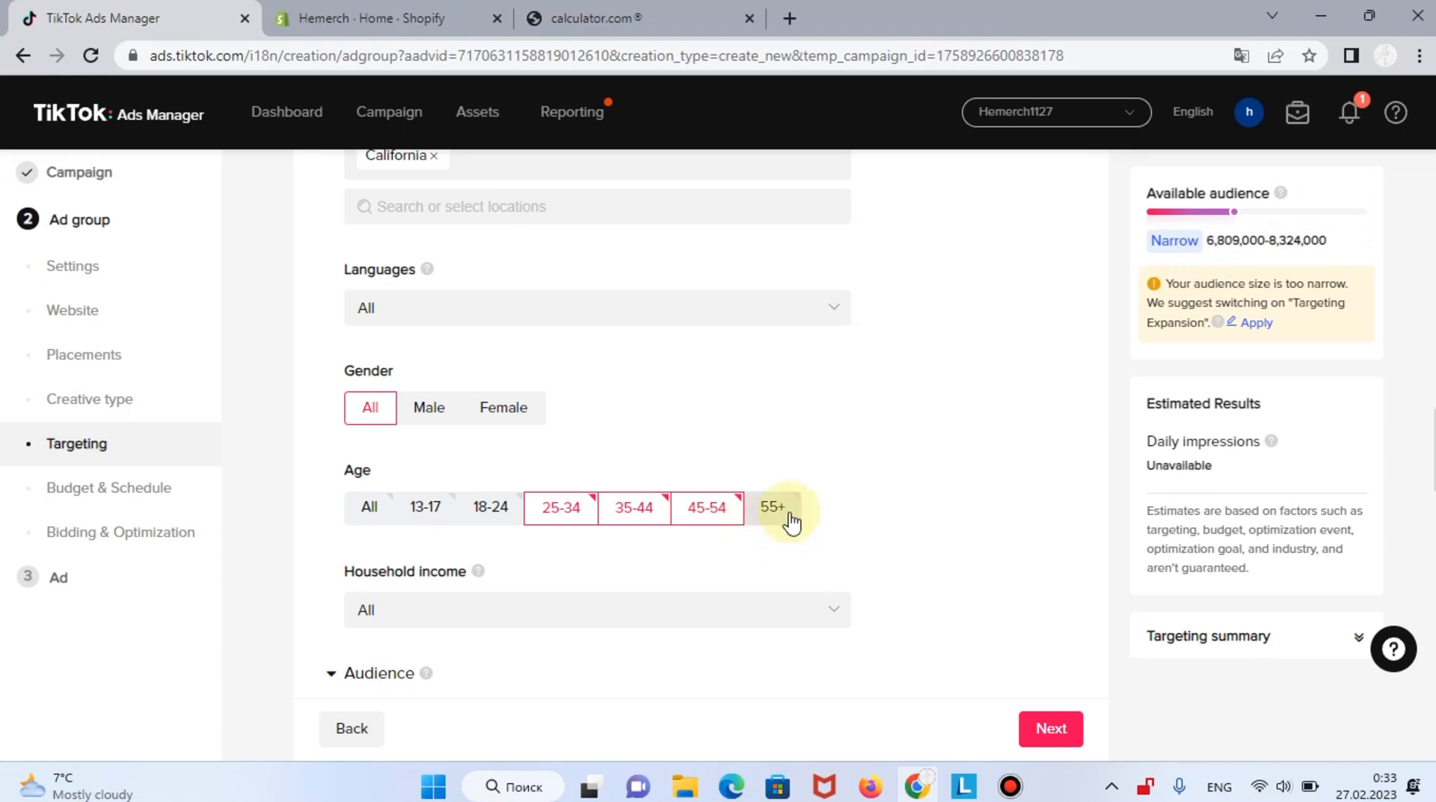
left_click(722, 517)
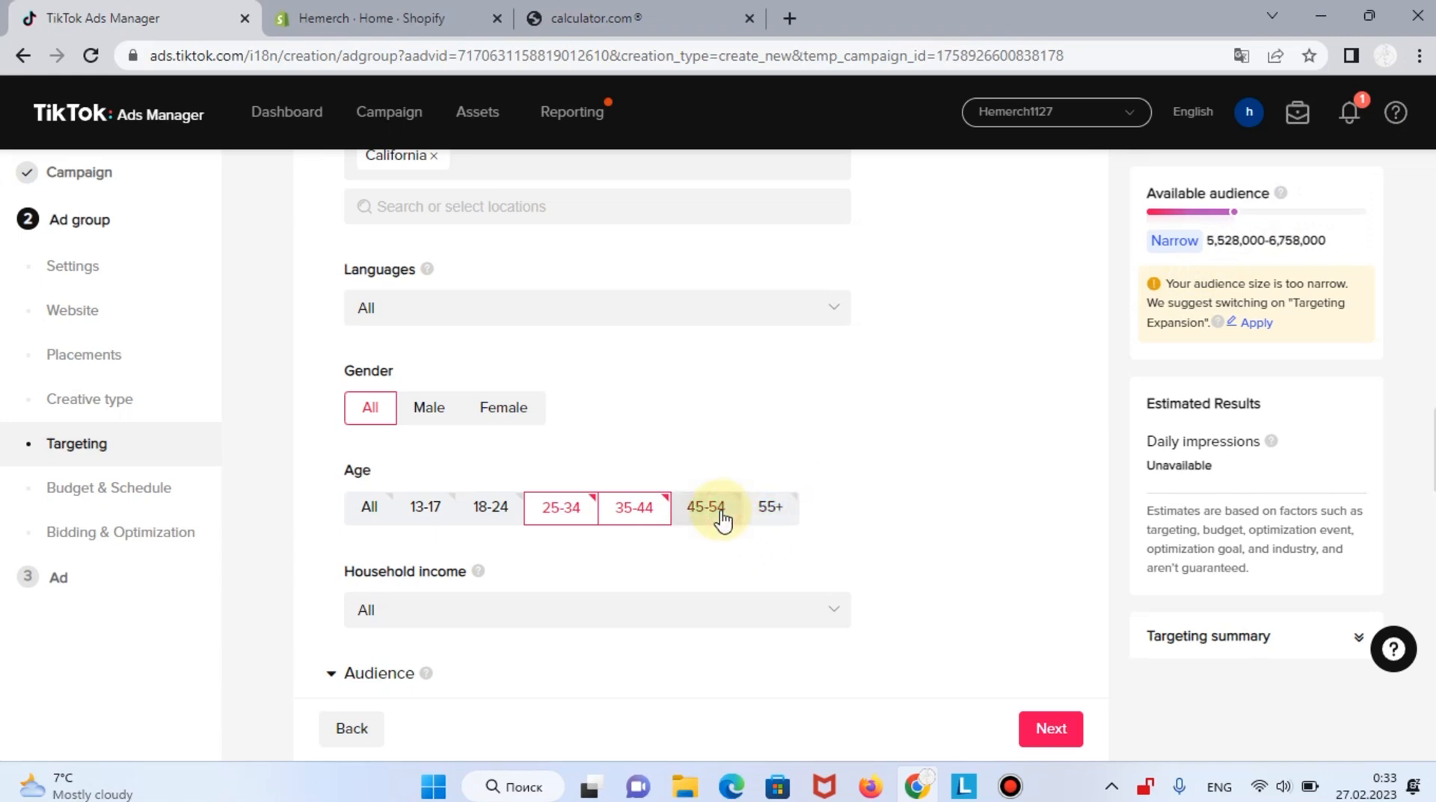
left_click(631, 522)
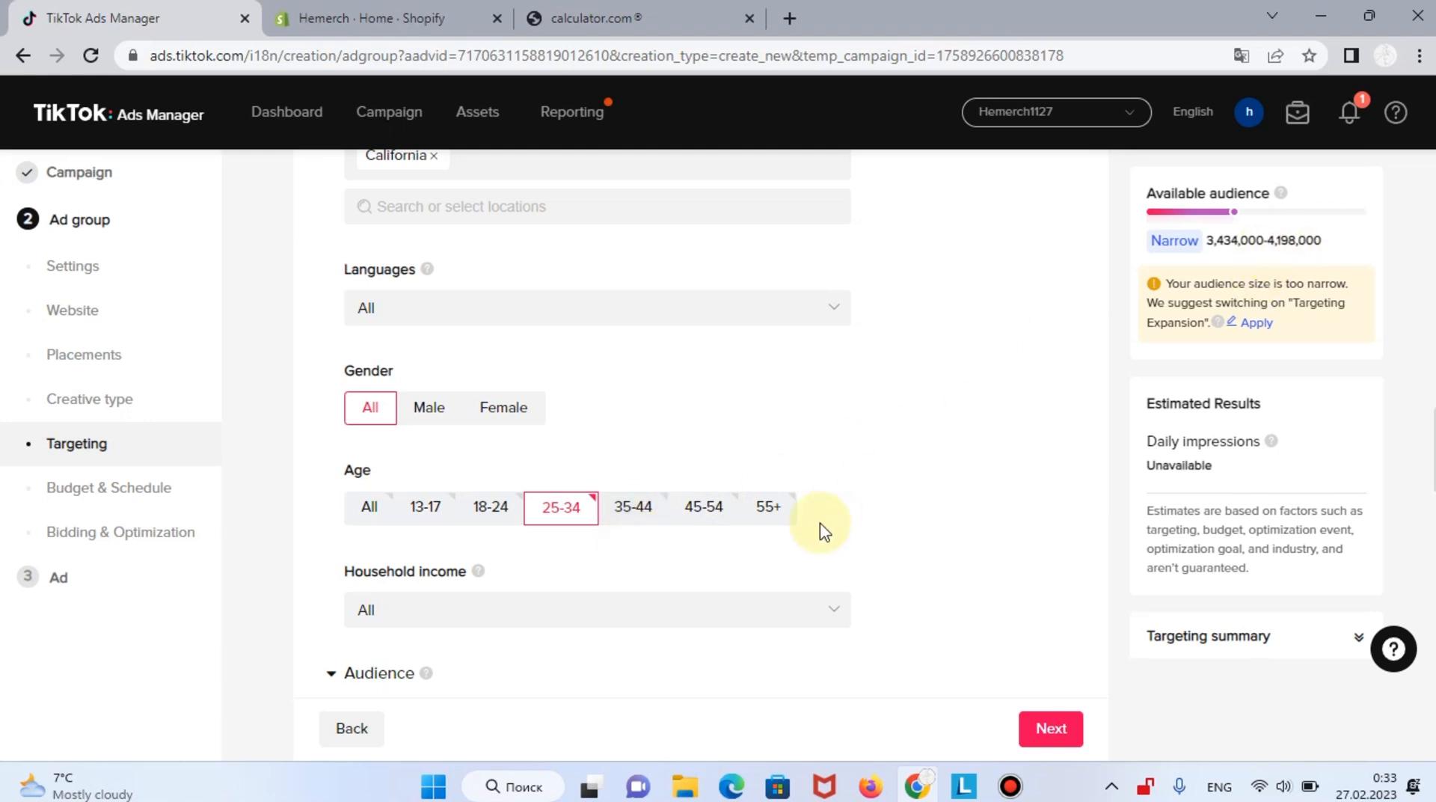
left_click(641, 520)
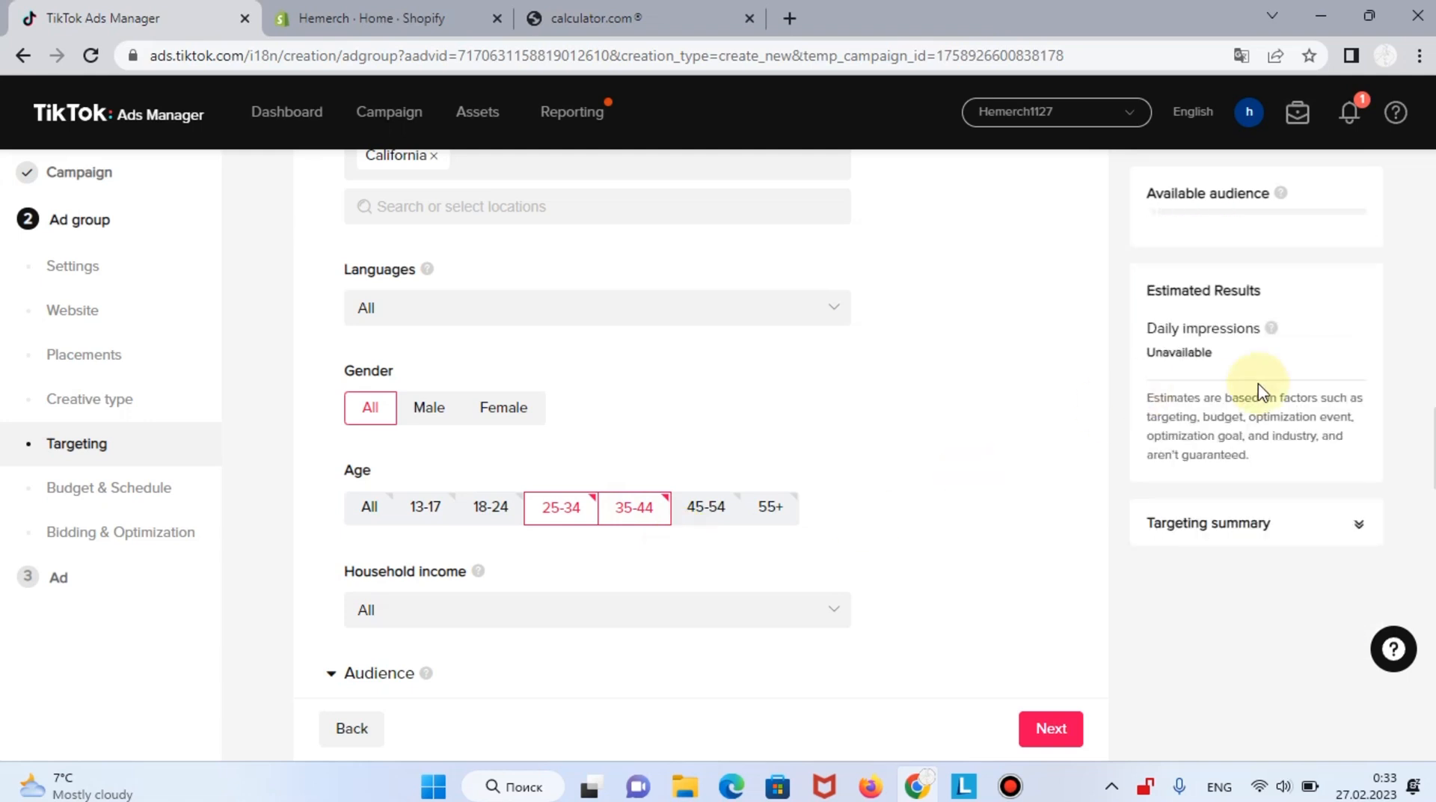
Review the available household income targeting options without selecting any of them.
scroll(1264, 389, "up", 7)
scroll(801, 631, "down", 10)
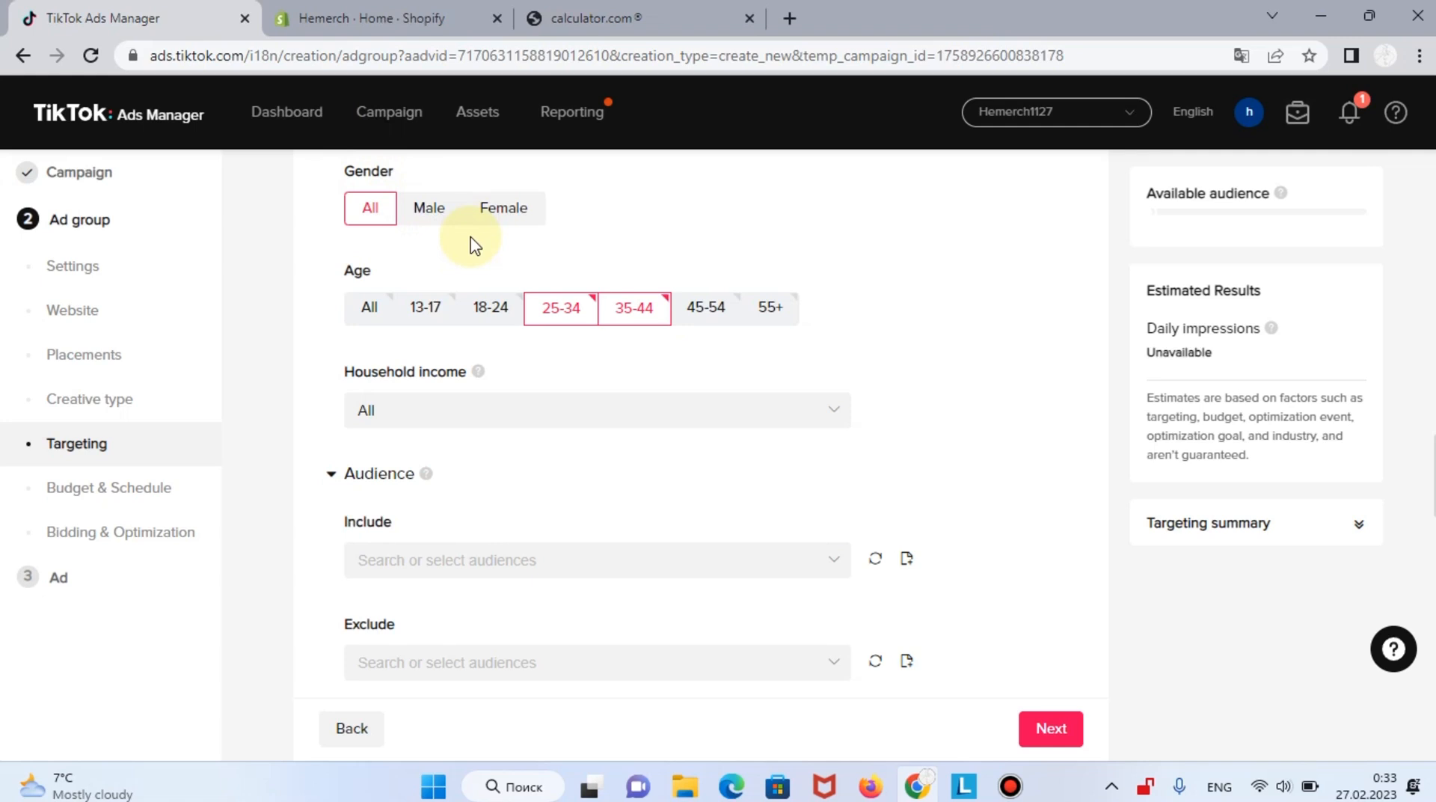
left_click(430, 413)
left_click(430, 414)
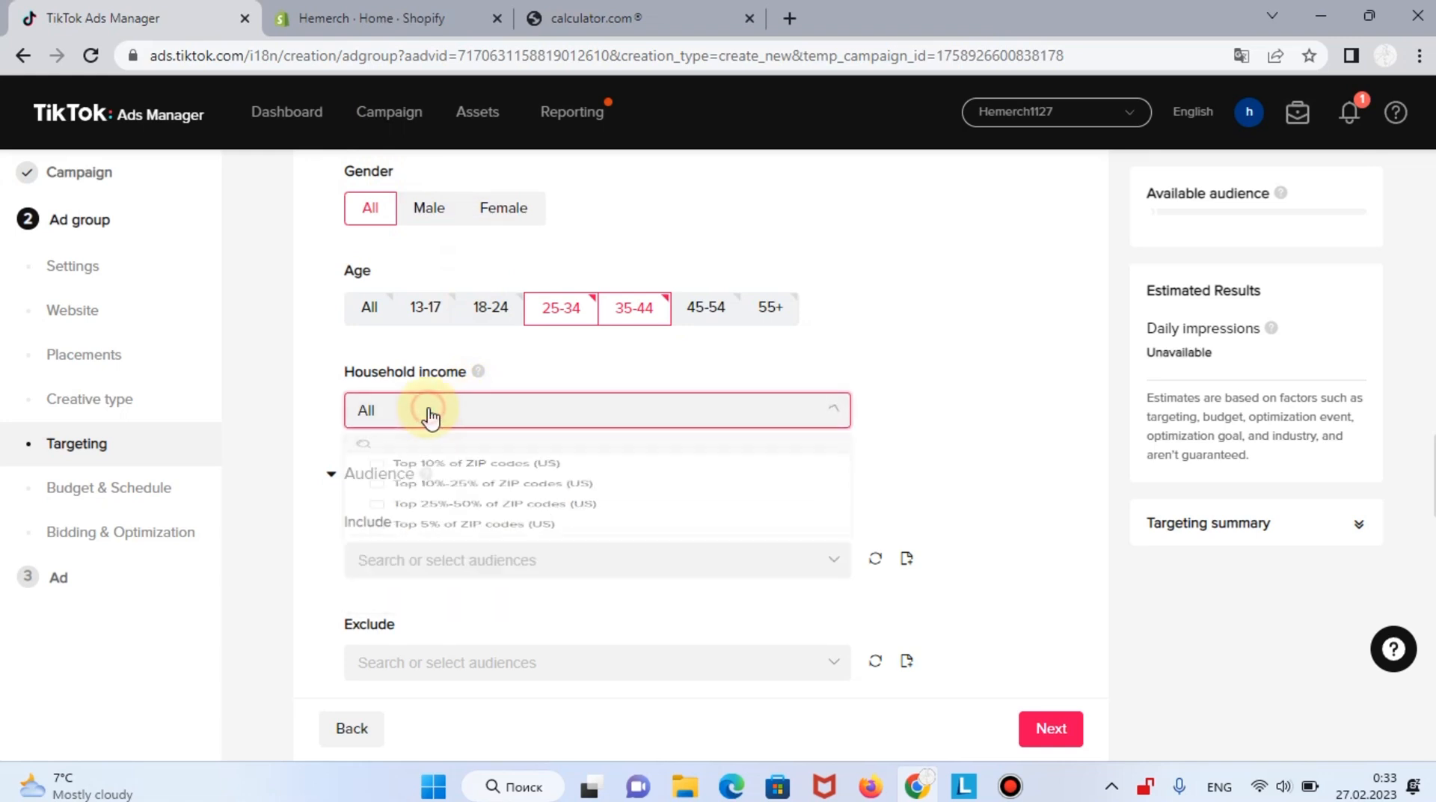
scroll(498, 466, "down", 1)
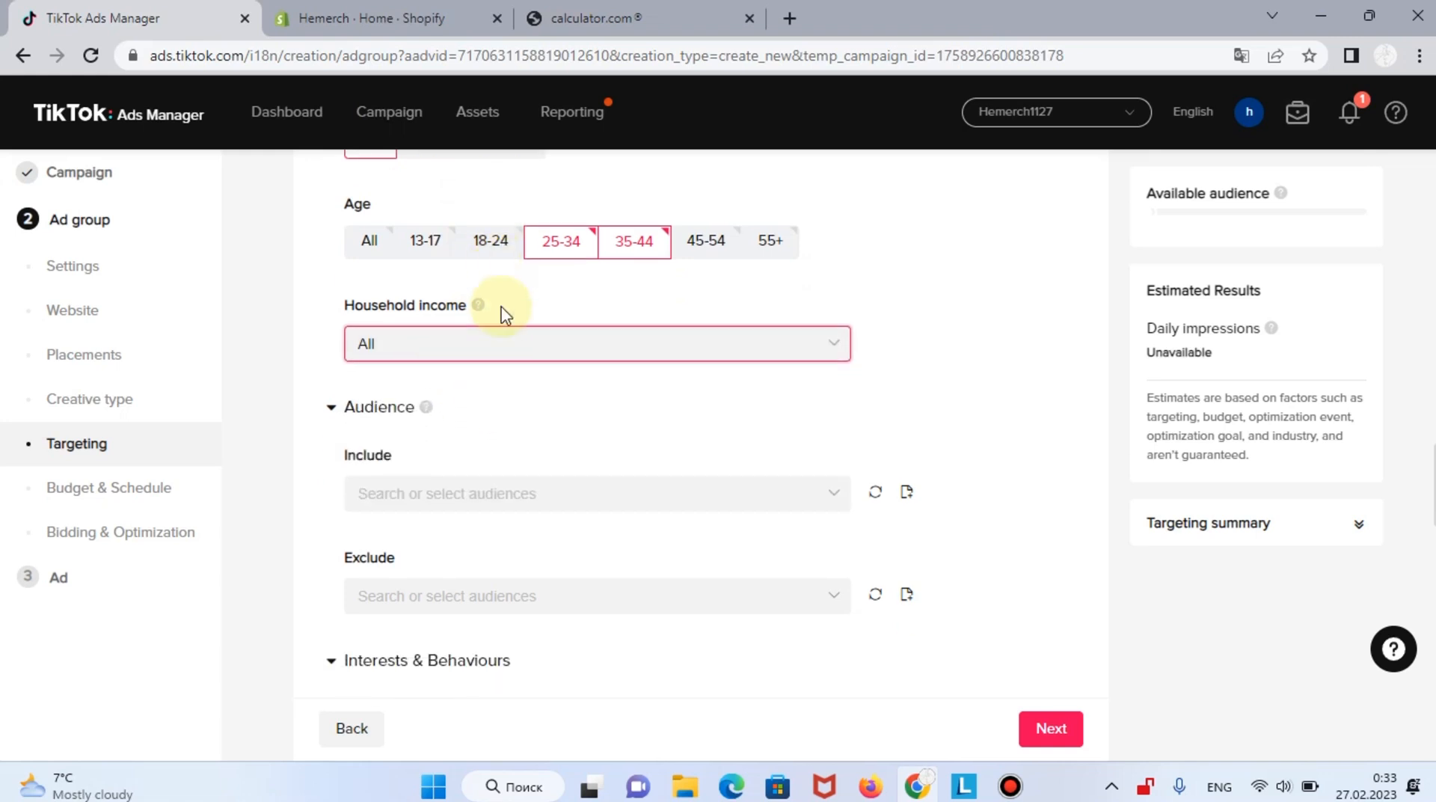
scroll(487, 412, "down", 2)
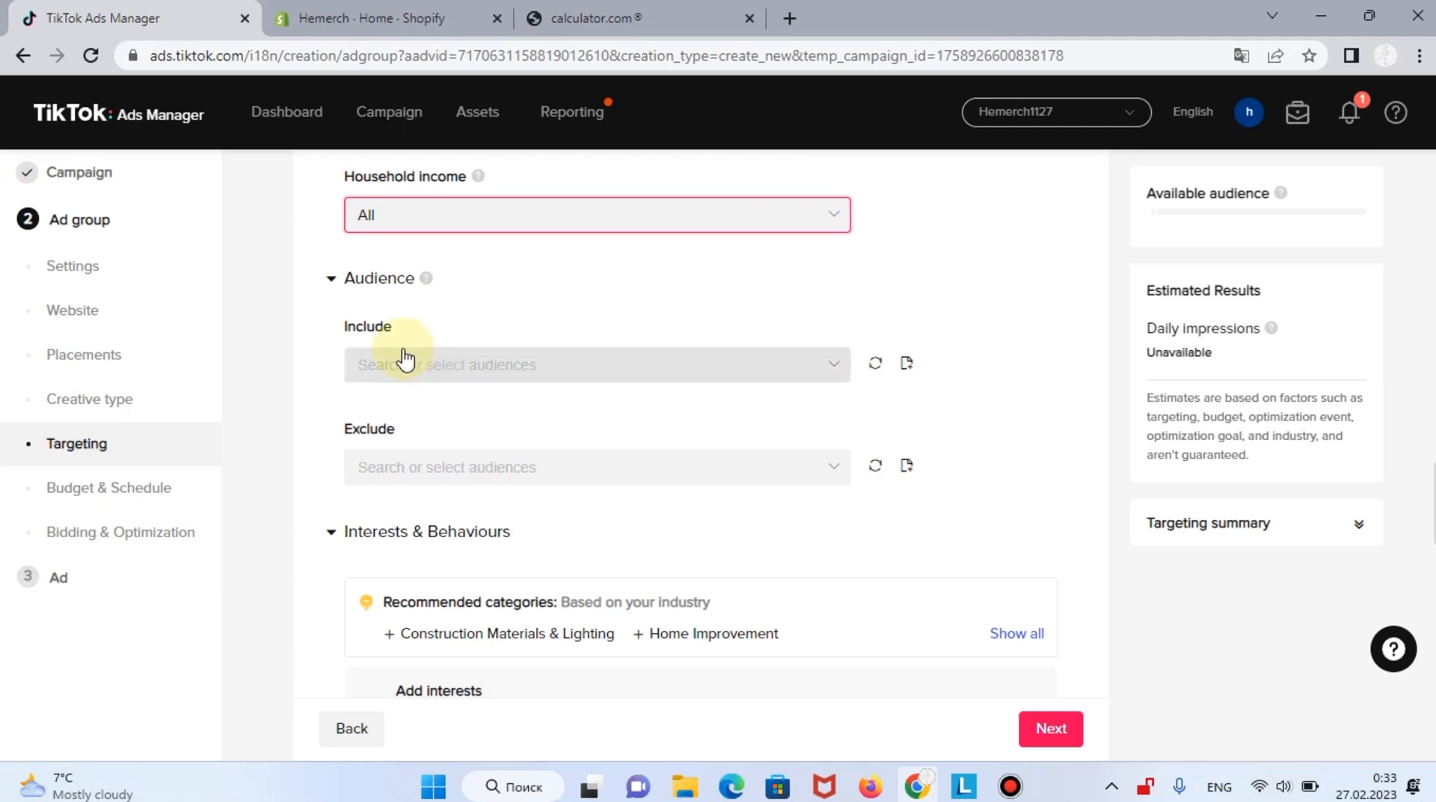
Check the All, Custom and Lookalike lists of audiences to include, and open the list of audiences to exclude.
left_click(423, 366)
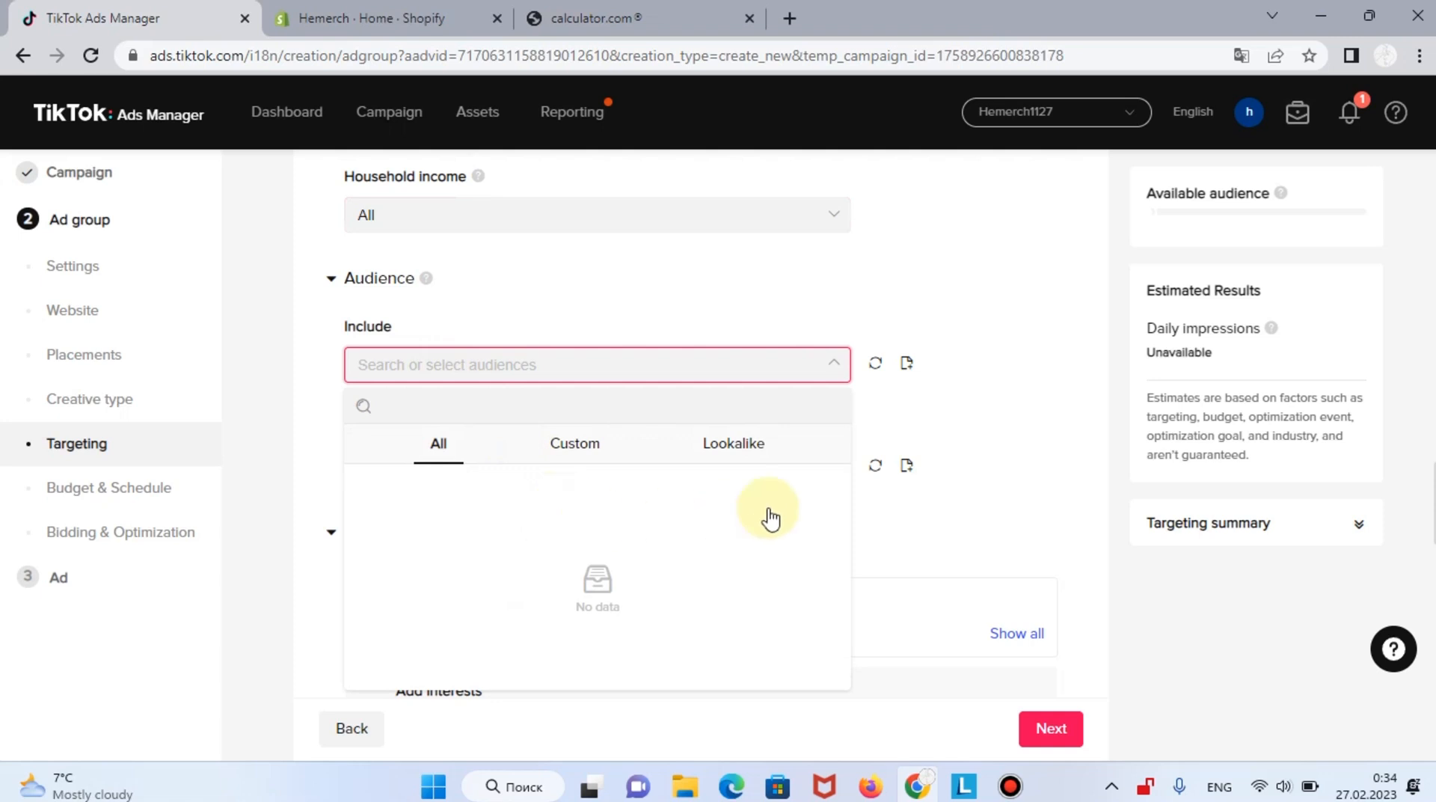
left_click(721, 449)
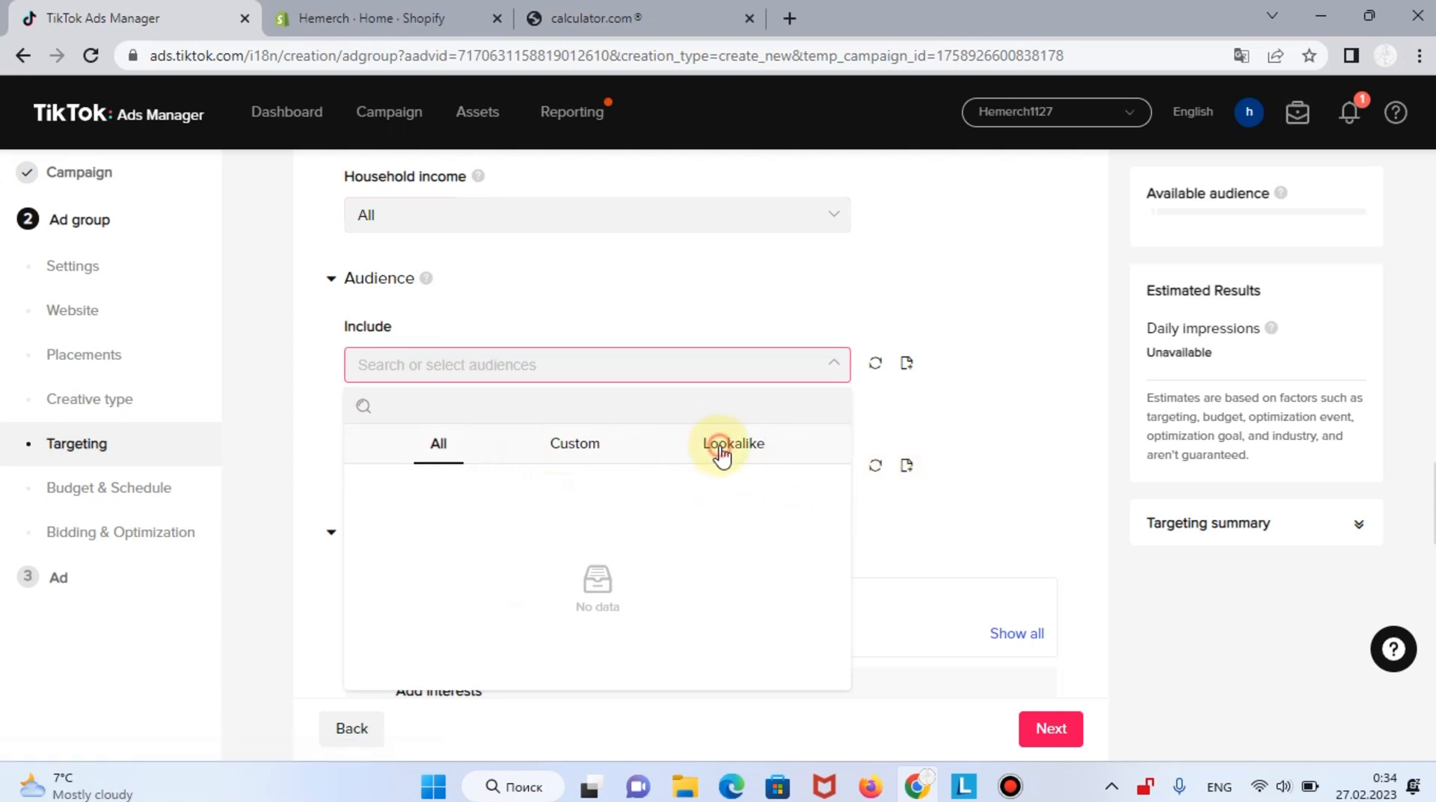
left_click(606, 447)
left_click(428, 443)
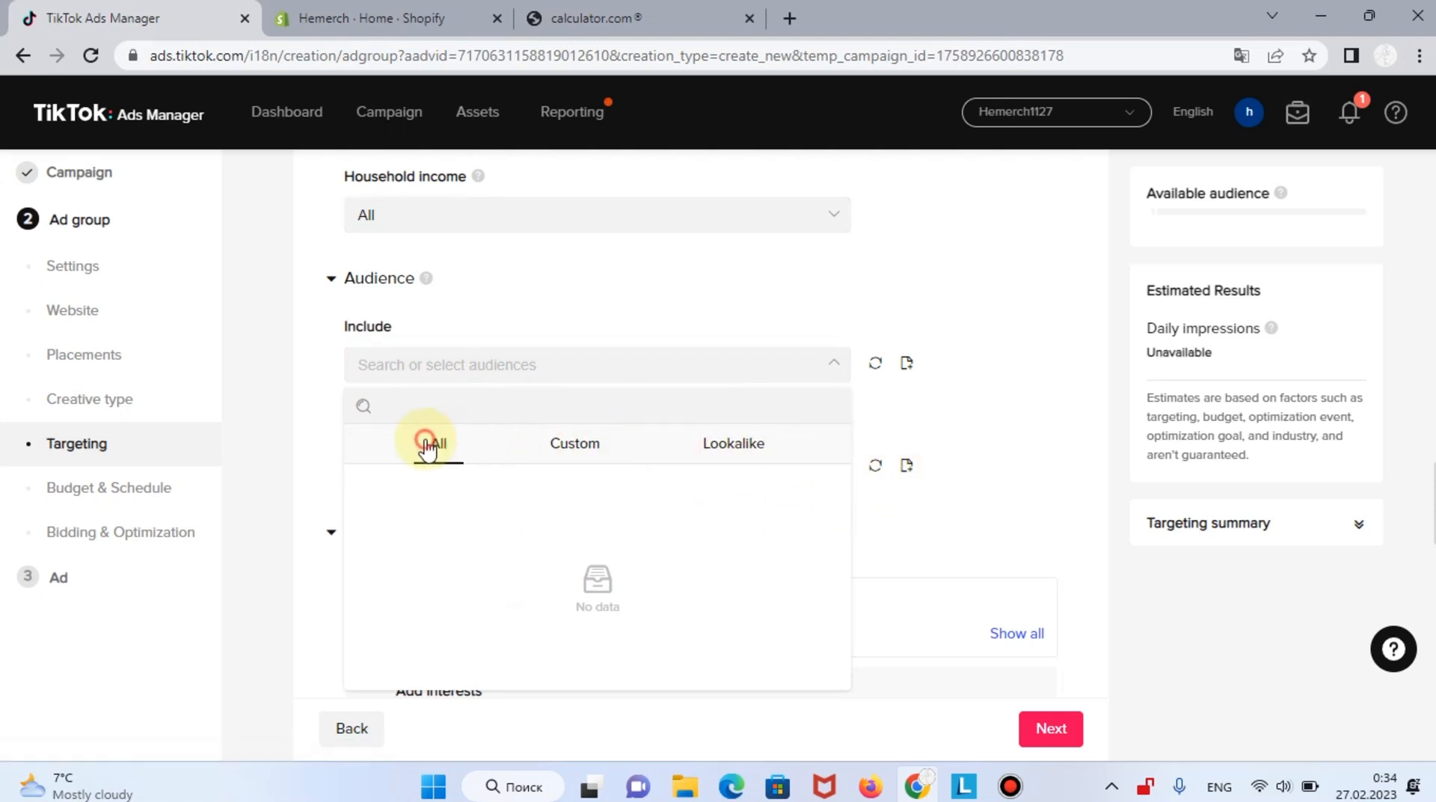
left_click(331, 370)
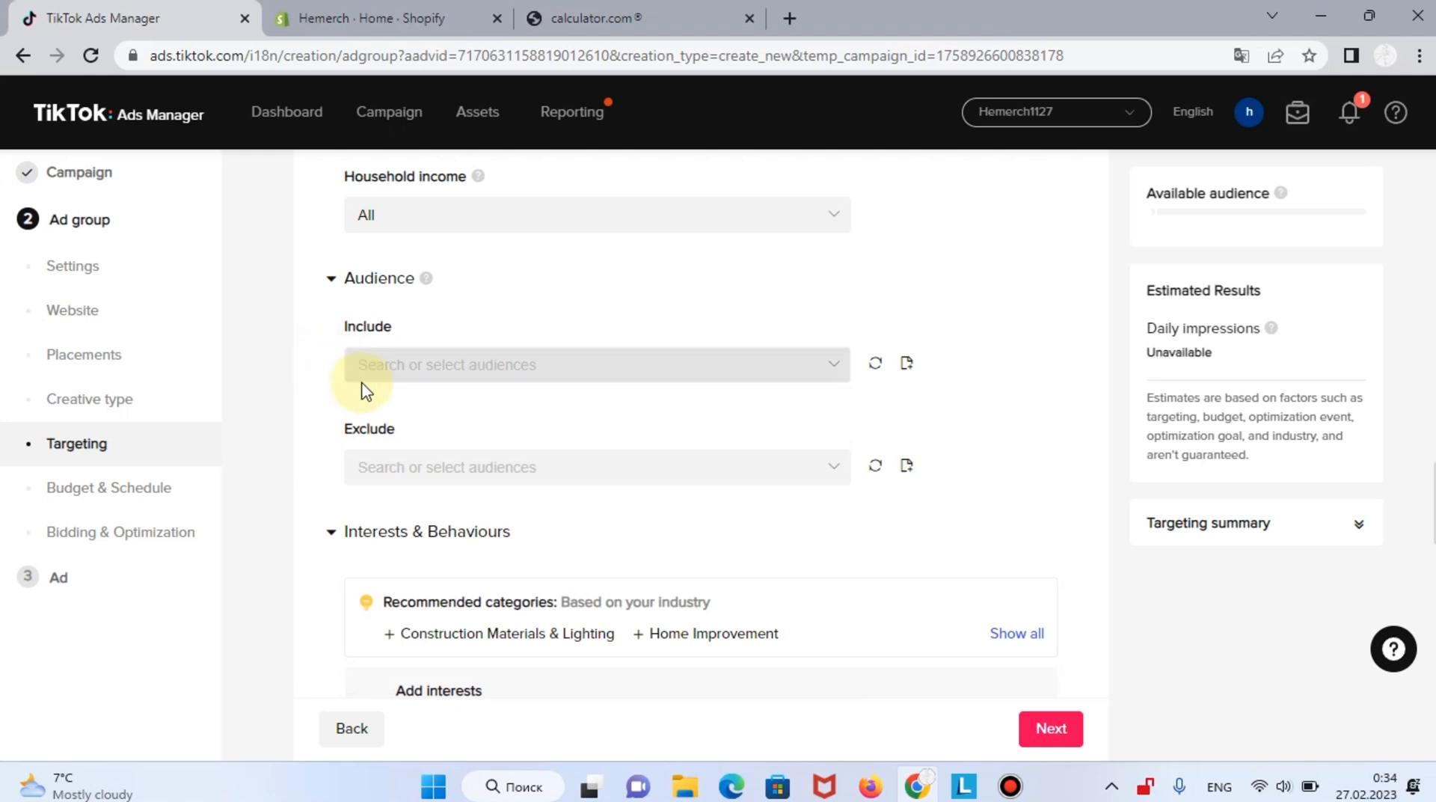
left_click(398, 470)
left_click(398, 471)
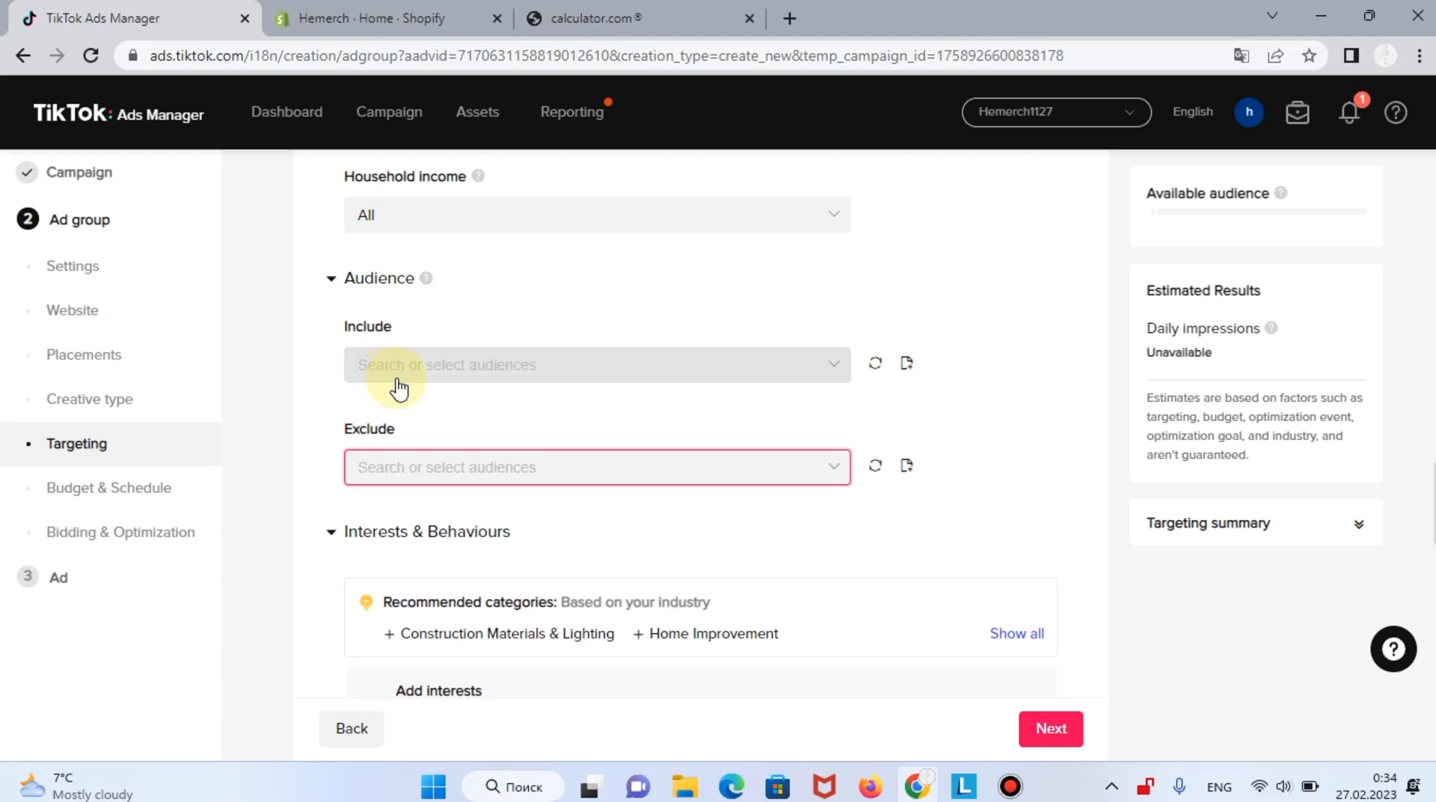
scroll(398, 387, "up", 5)
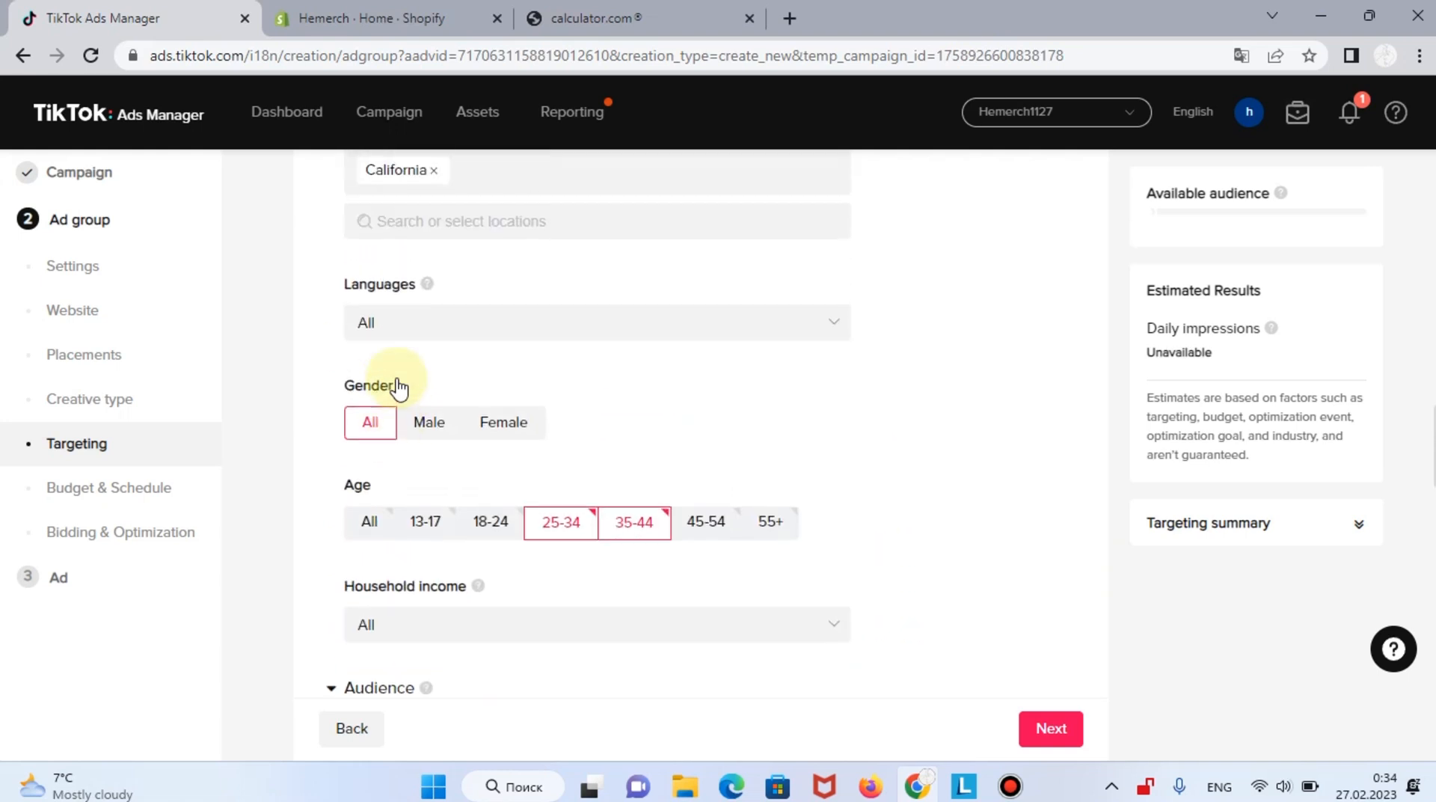
scroll(400, 387, "down", 2)
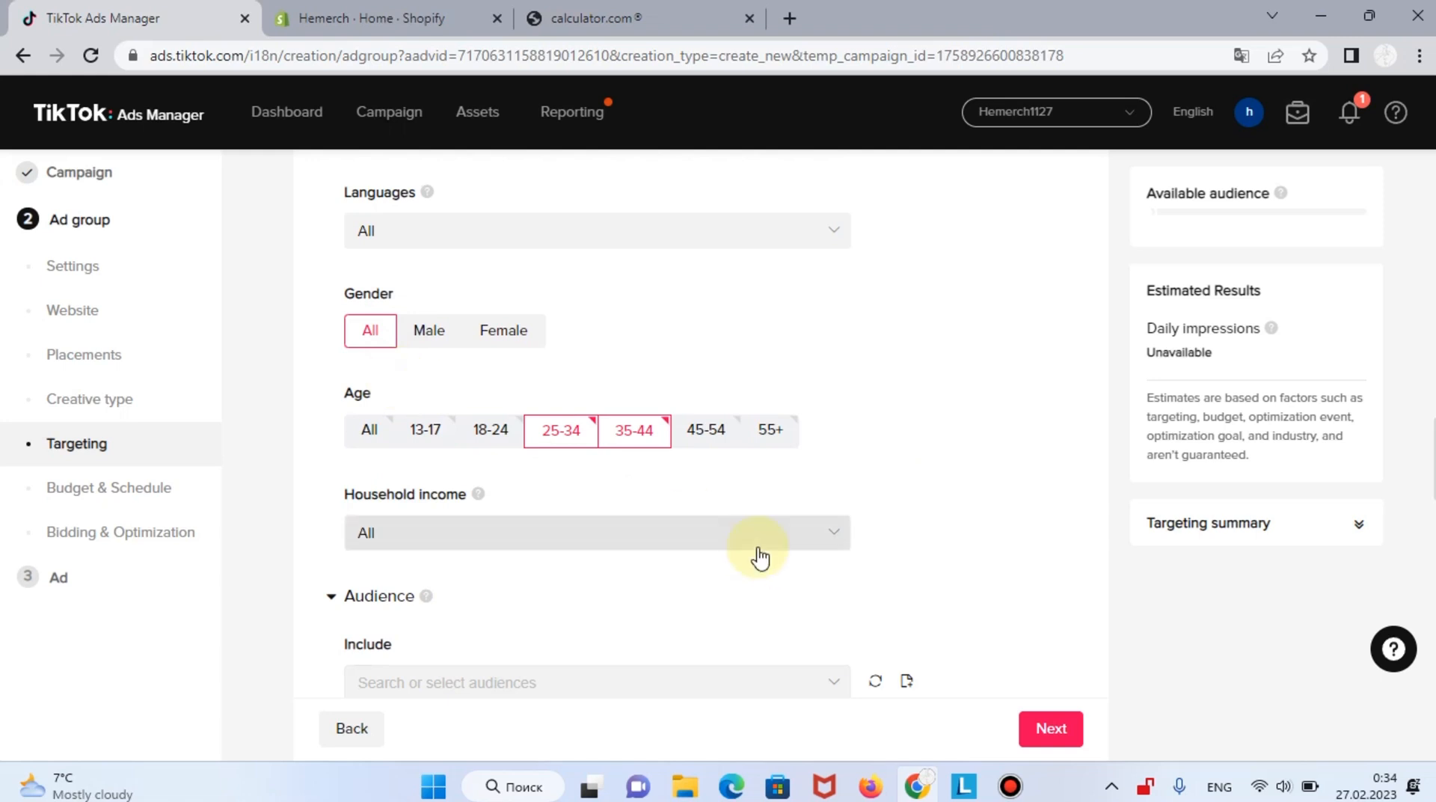
scroll(756, 554, "down", 2)
scroll(452, 565, "down", 1)
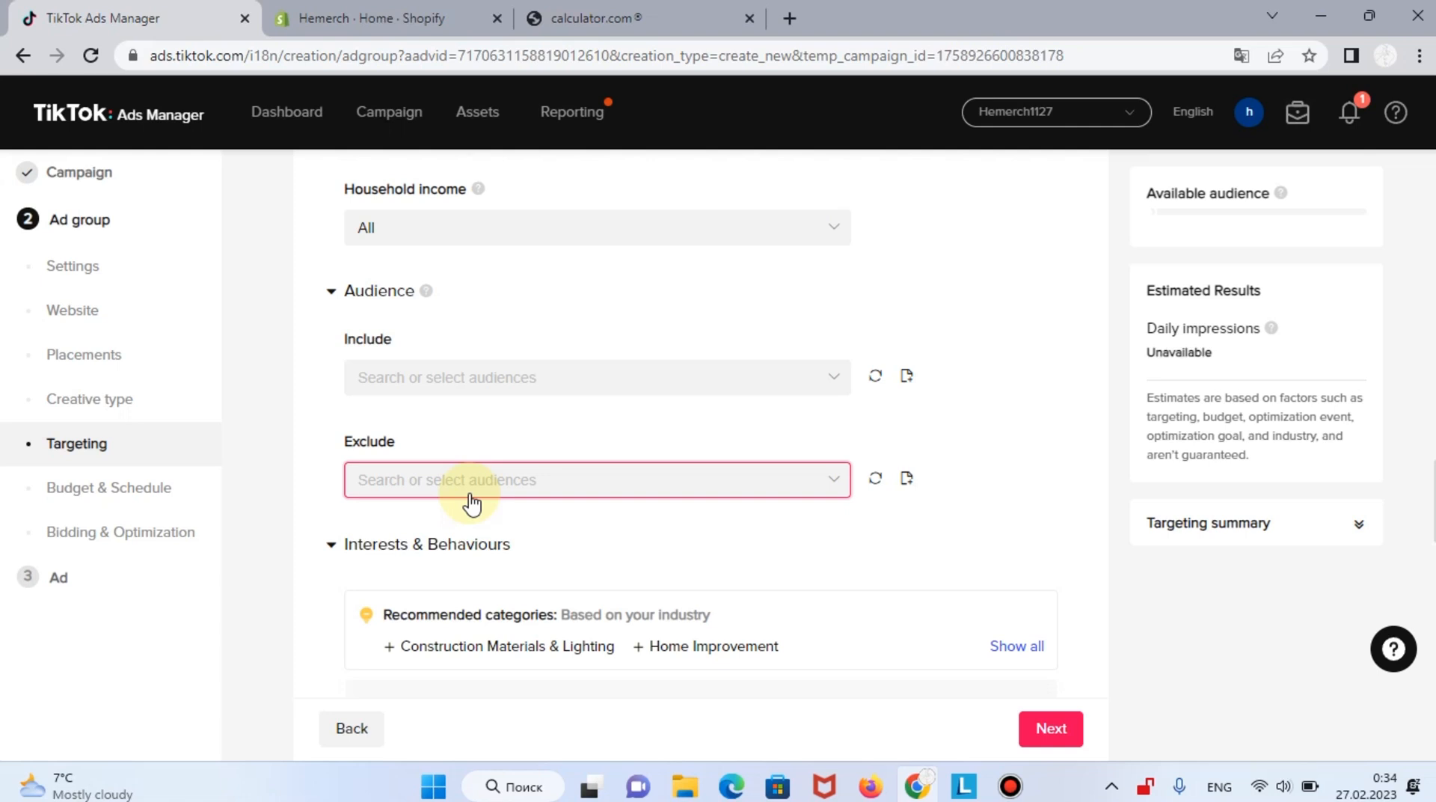
scroll(471, 503, "down", 1)
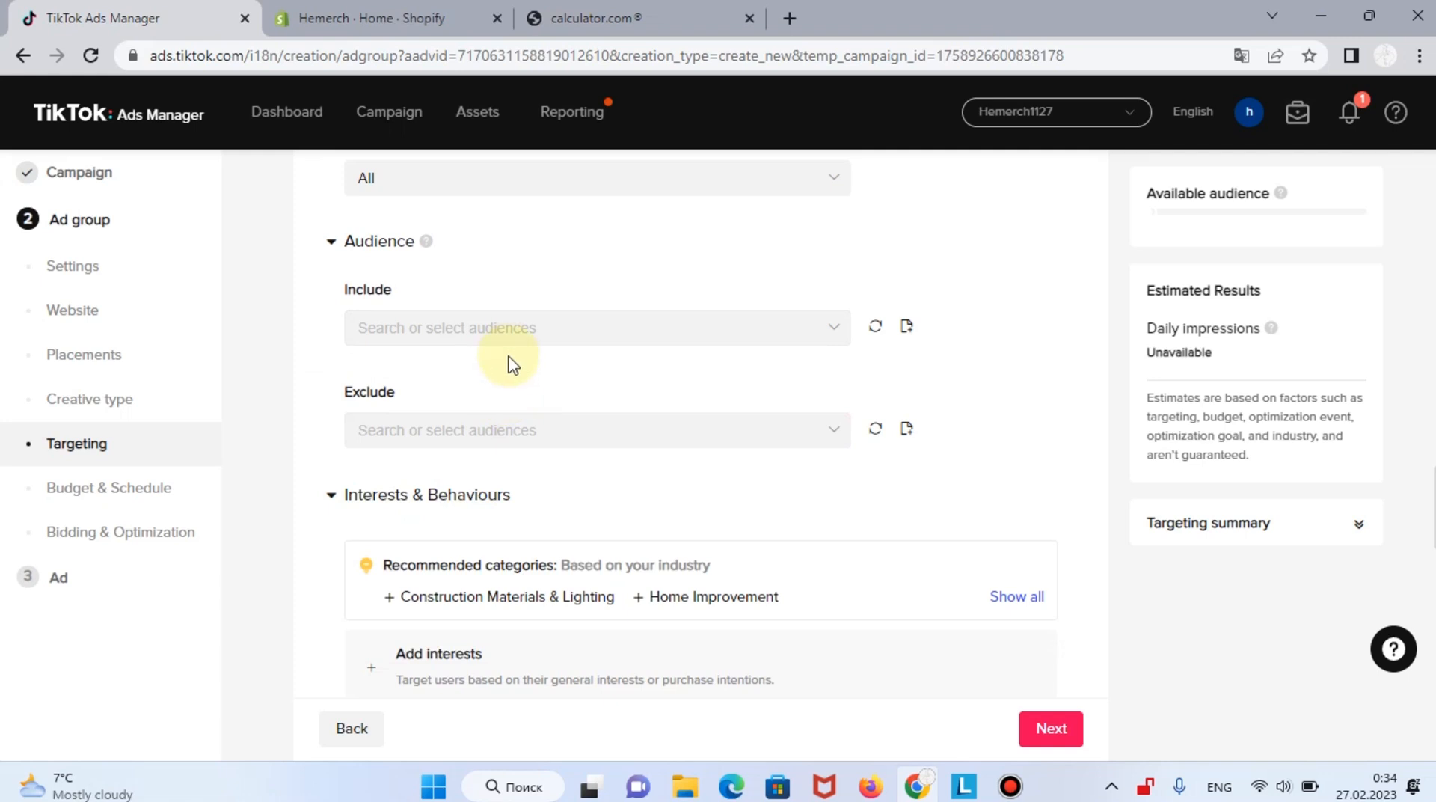
Add interest targeting under Interests & Behaviours and select Appliances as a general interest.
scroll(460, 396, "down", 3)
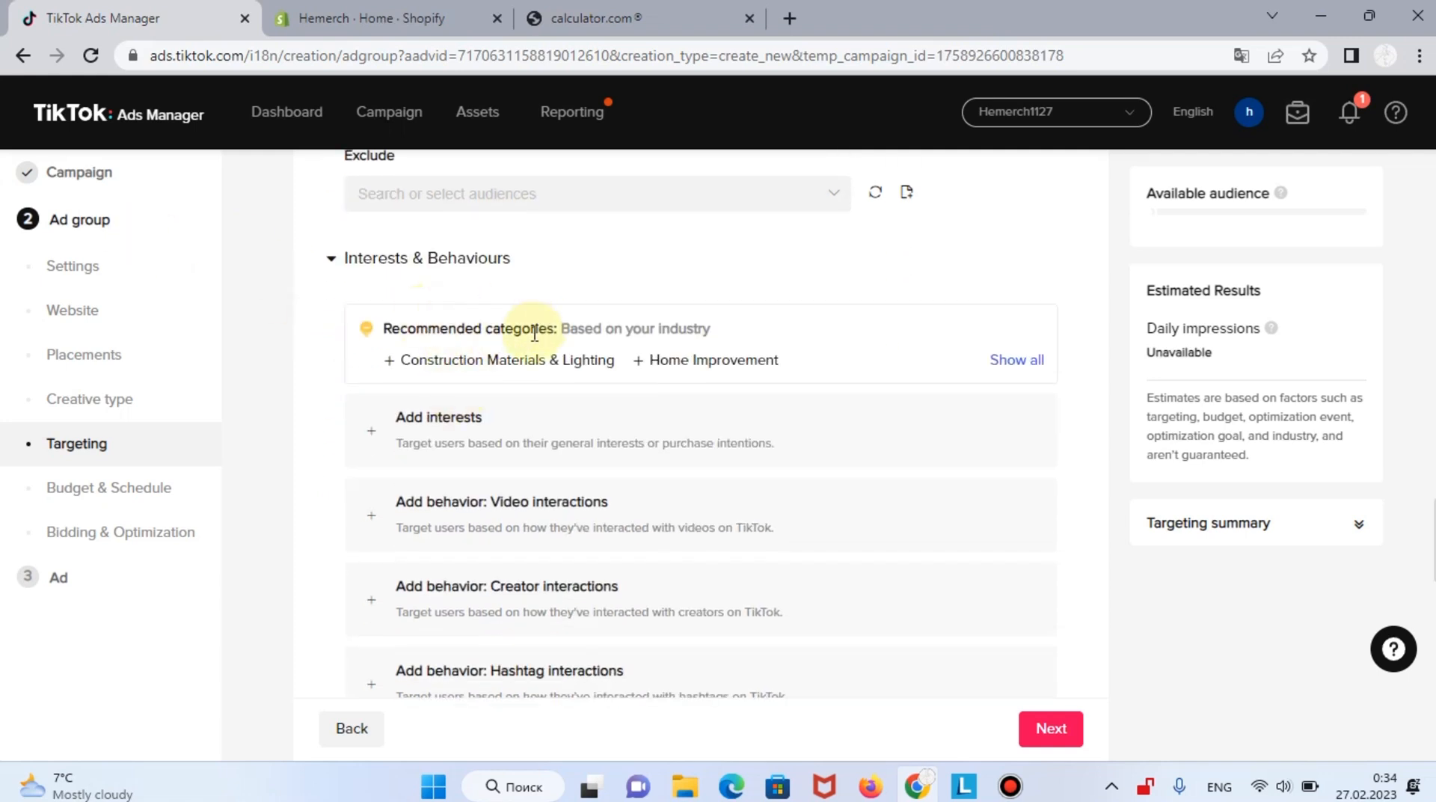
scroll(545, 454, "down", 1)
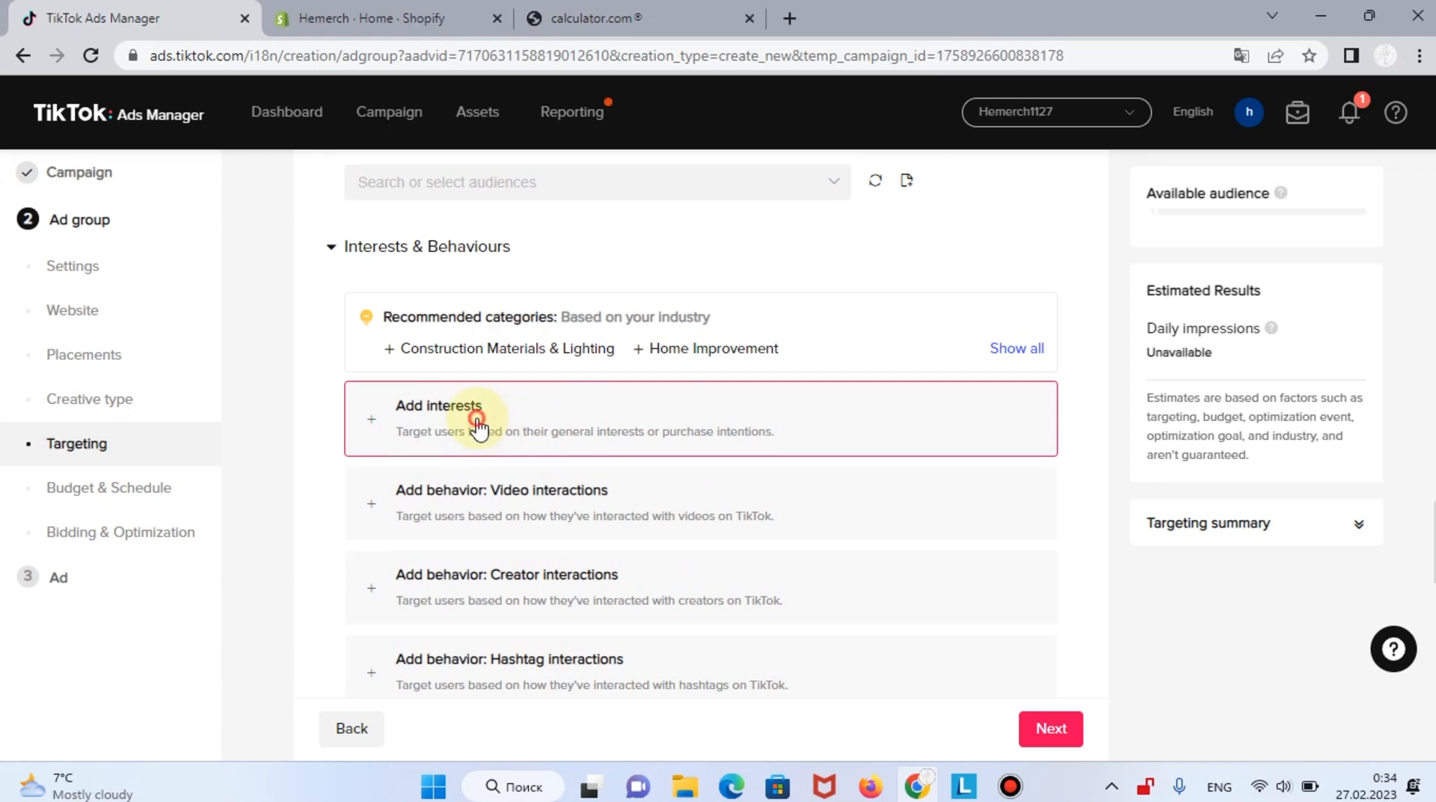
left_click(476, 426)
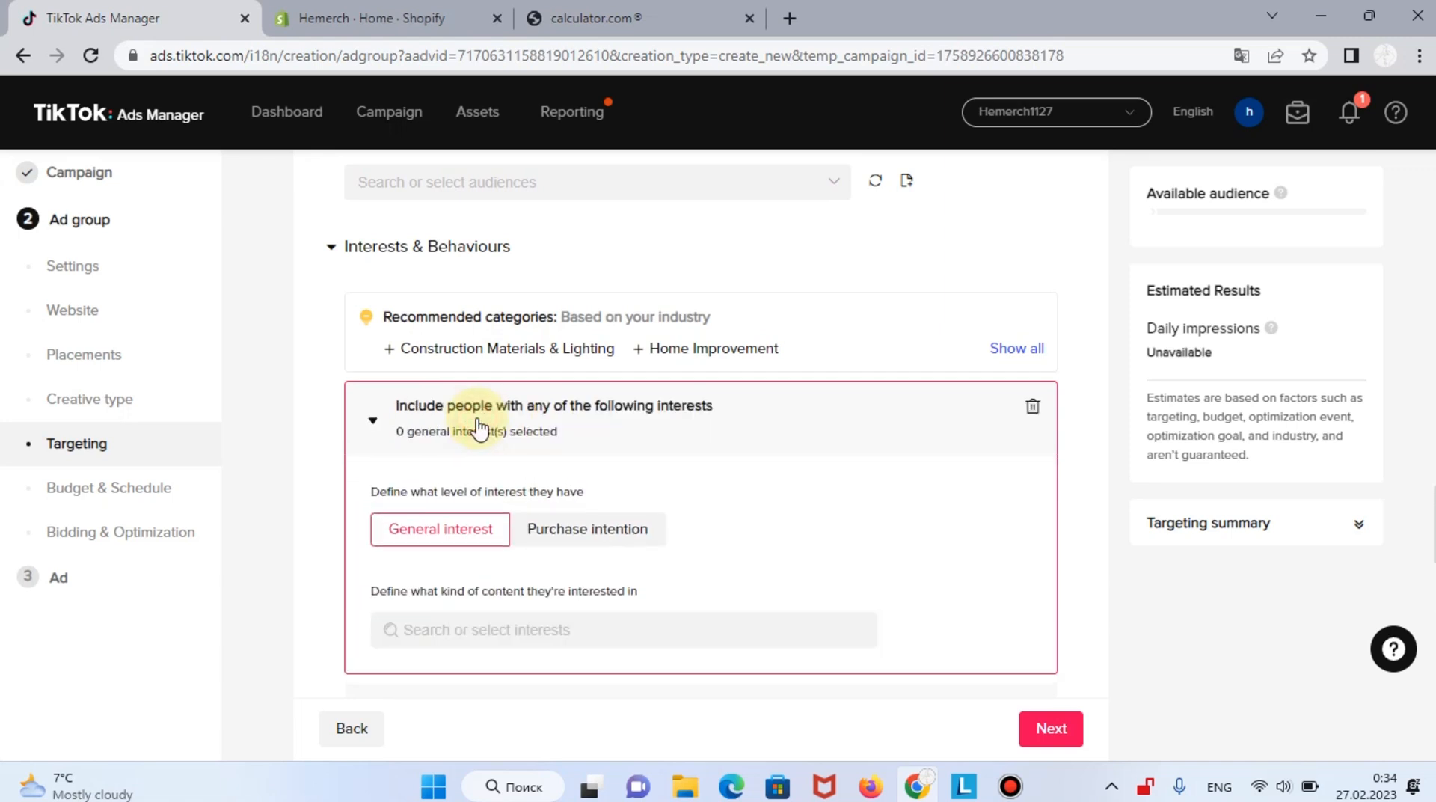
left_click(528, 630)
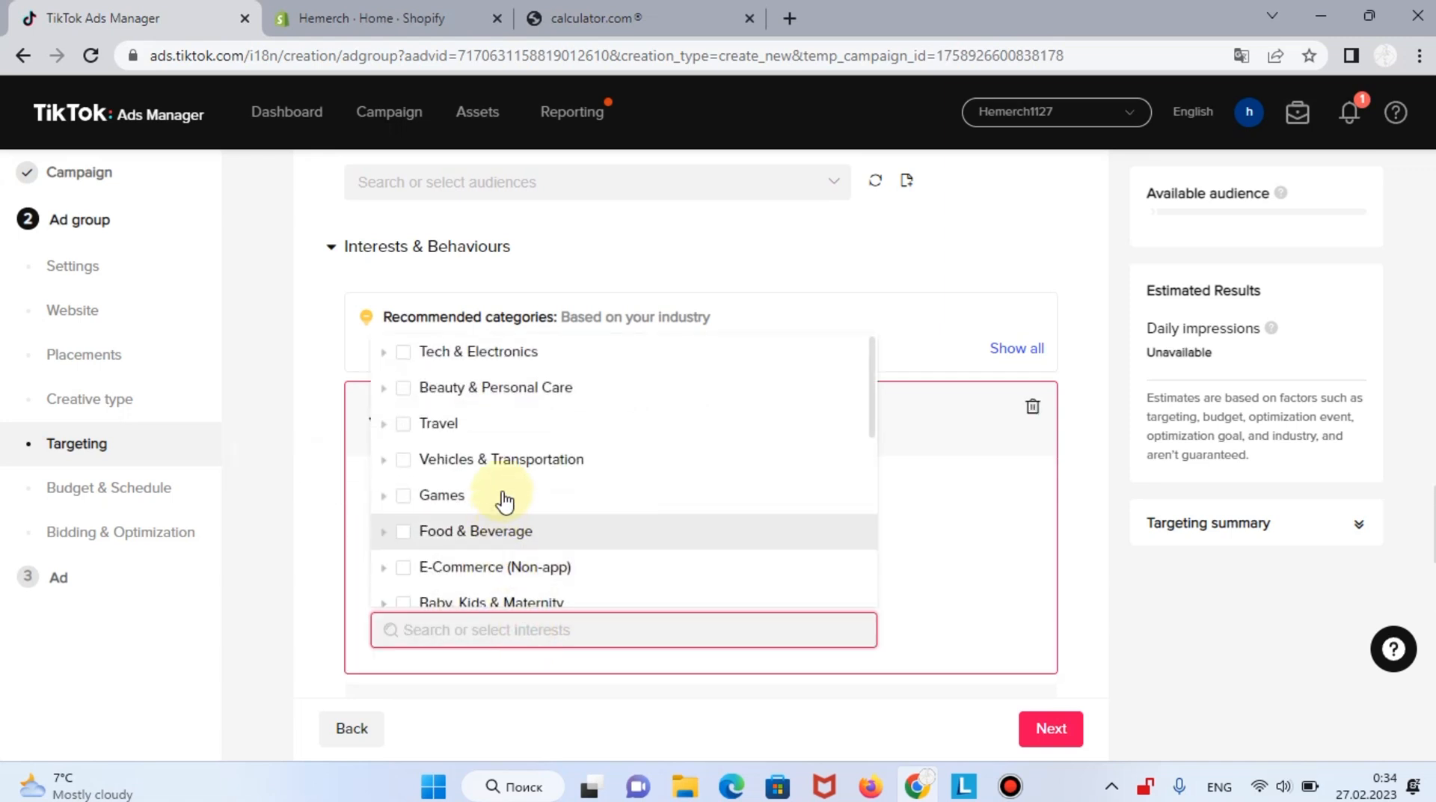
scroll(503, 497, "down", 3)
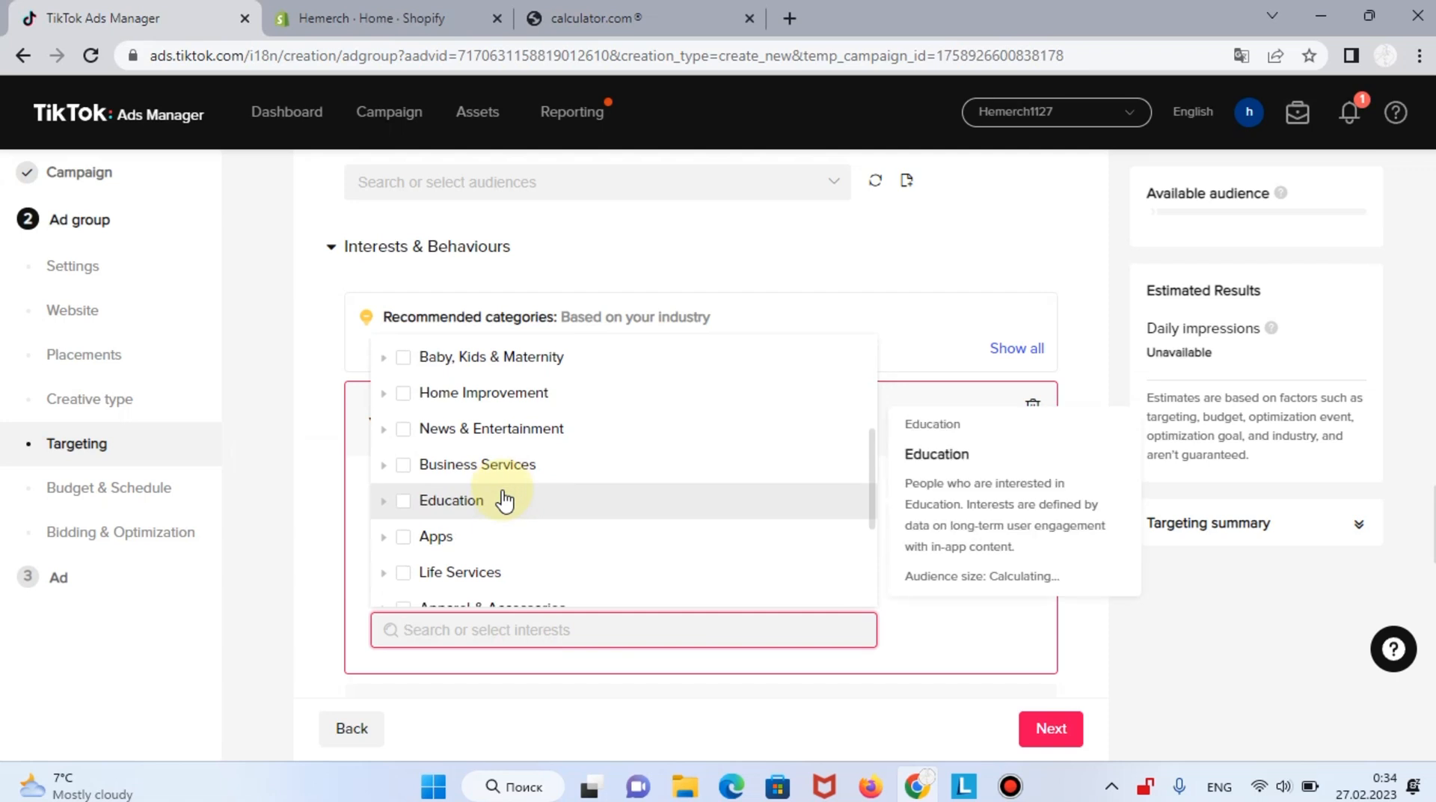
scroll(503, 499, "down", 3)
scroll(503, 500, "down", 1)
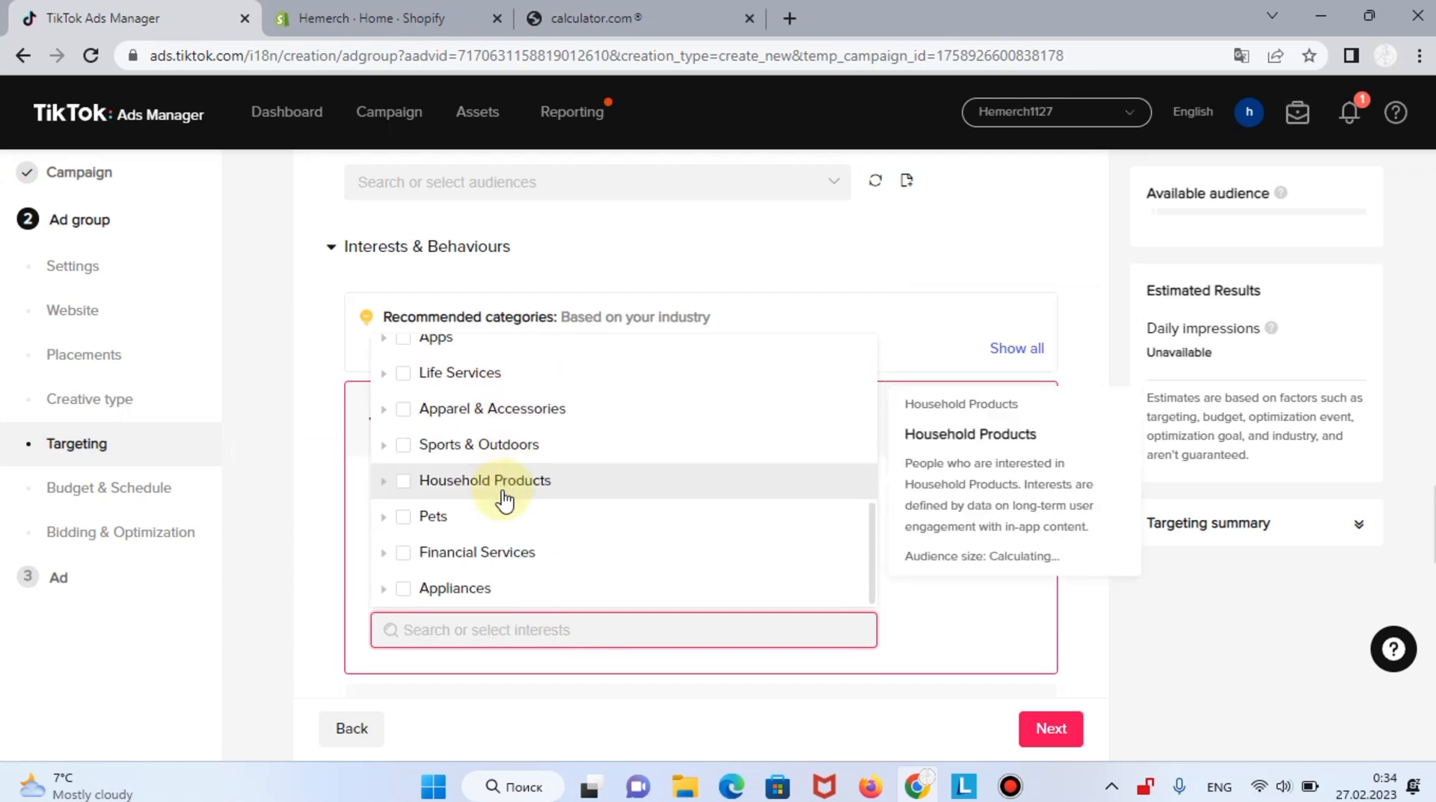
scroll(501, 497, "down", 1)
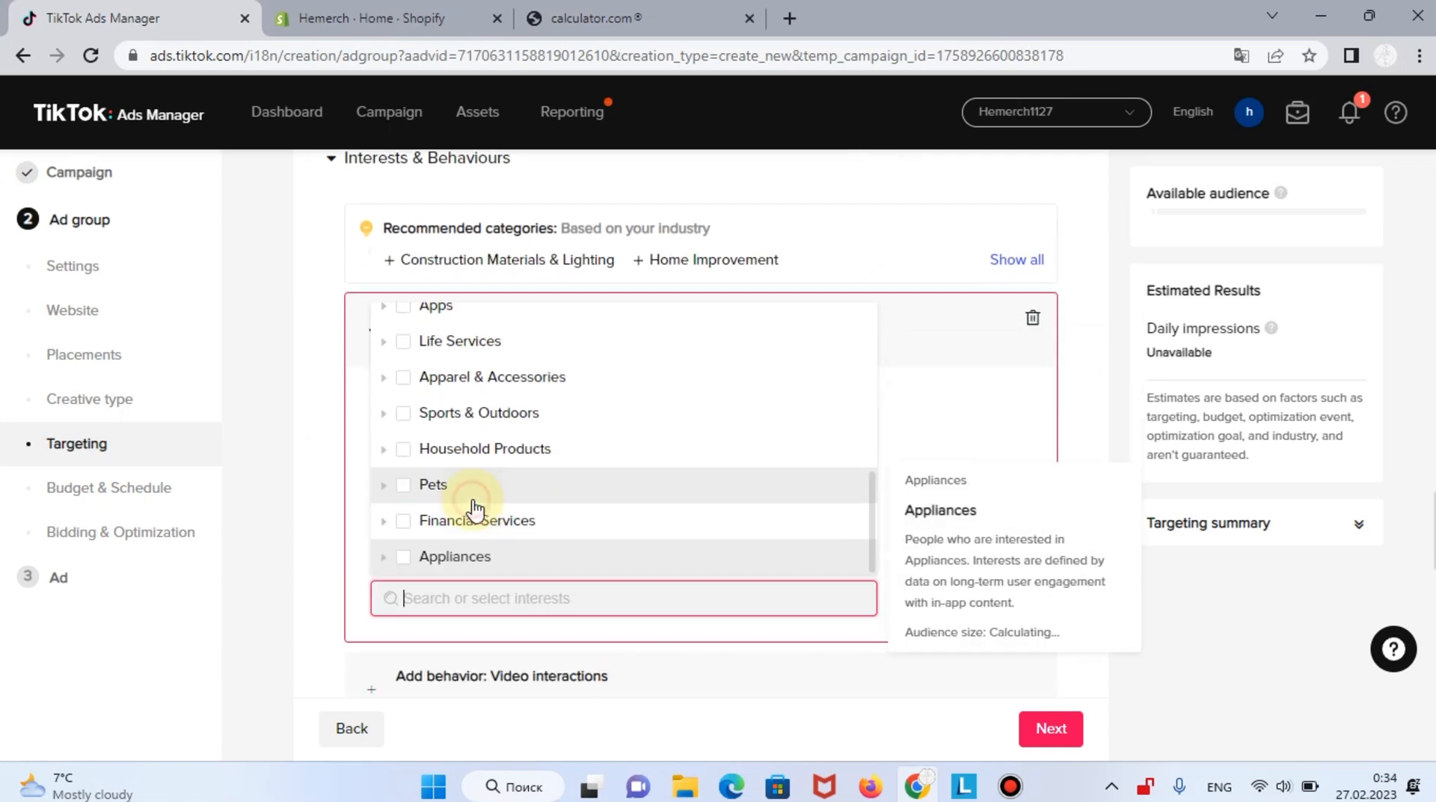
left_click(460, 559)
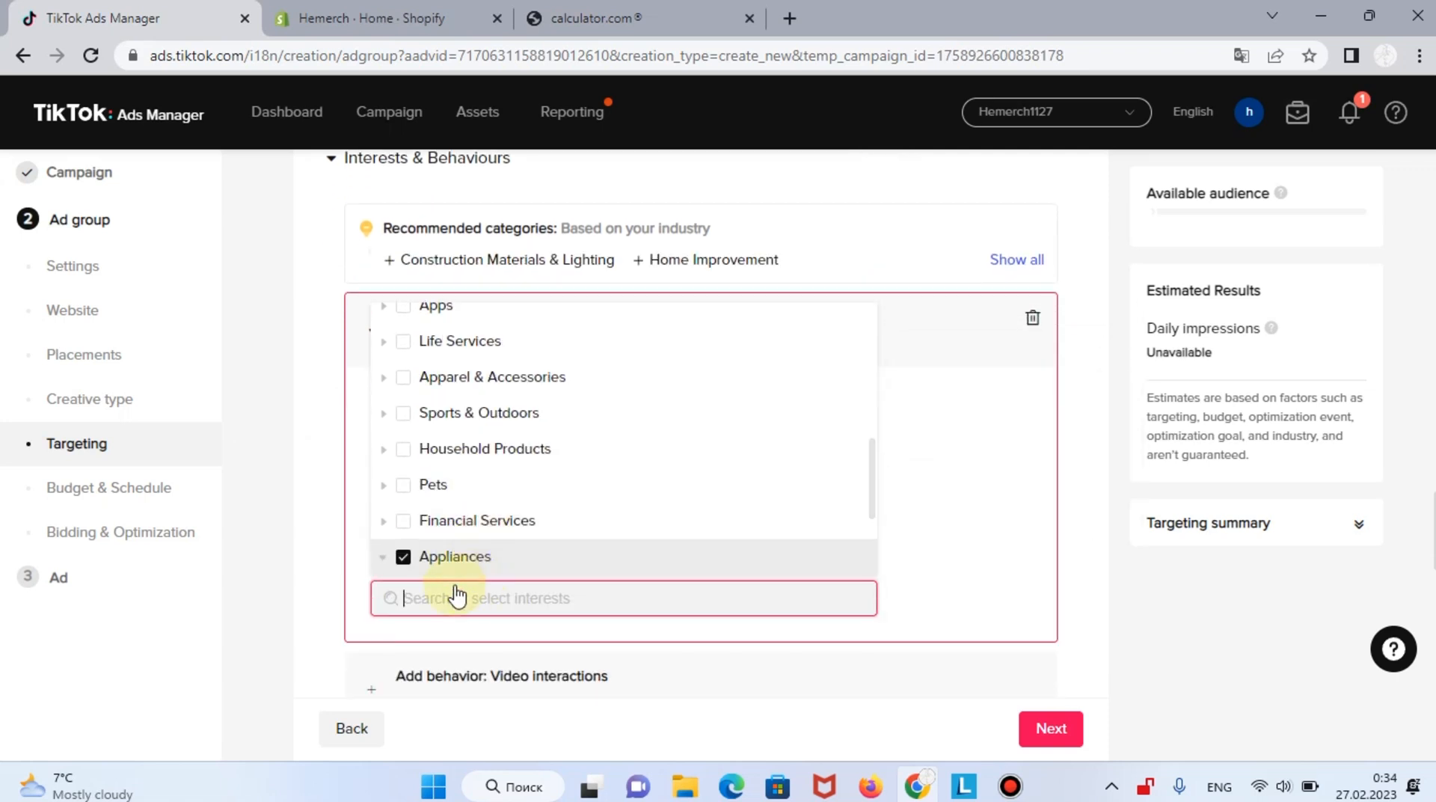
Add the Household Products category to the targeted interests, leaving Sports & Outdoors unselected.
left_click(457, 416)
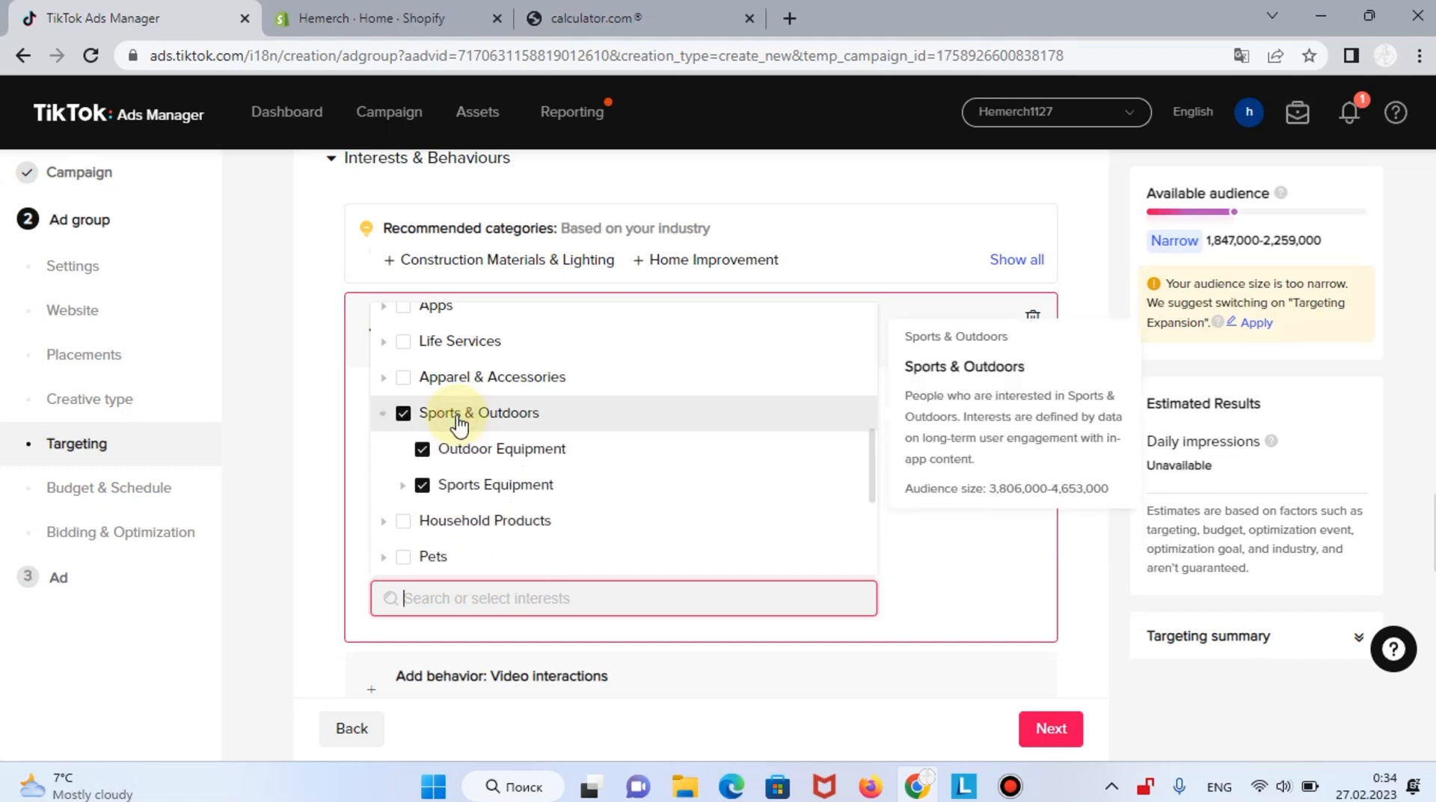
left_click(458, 420)
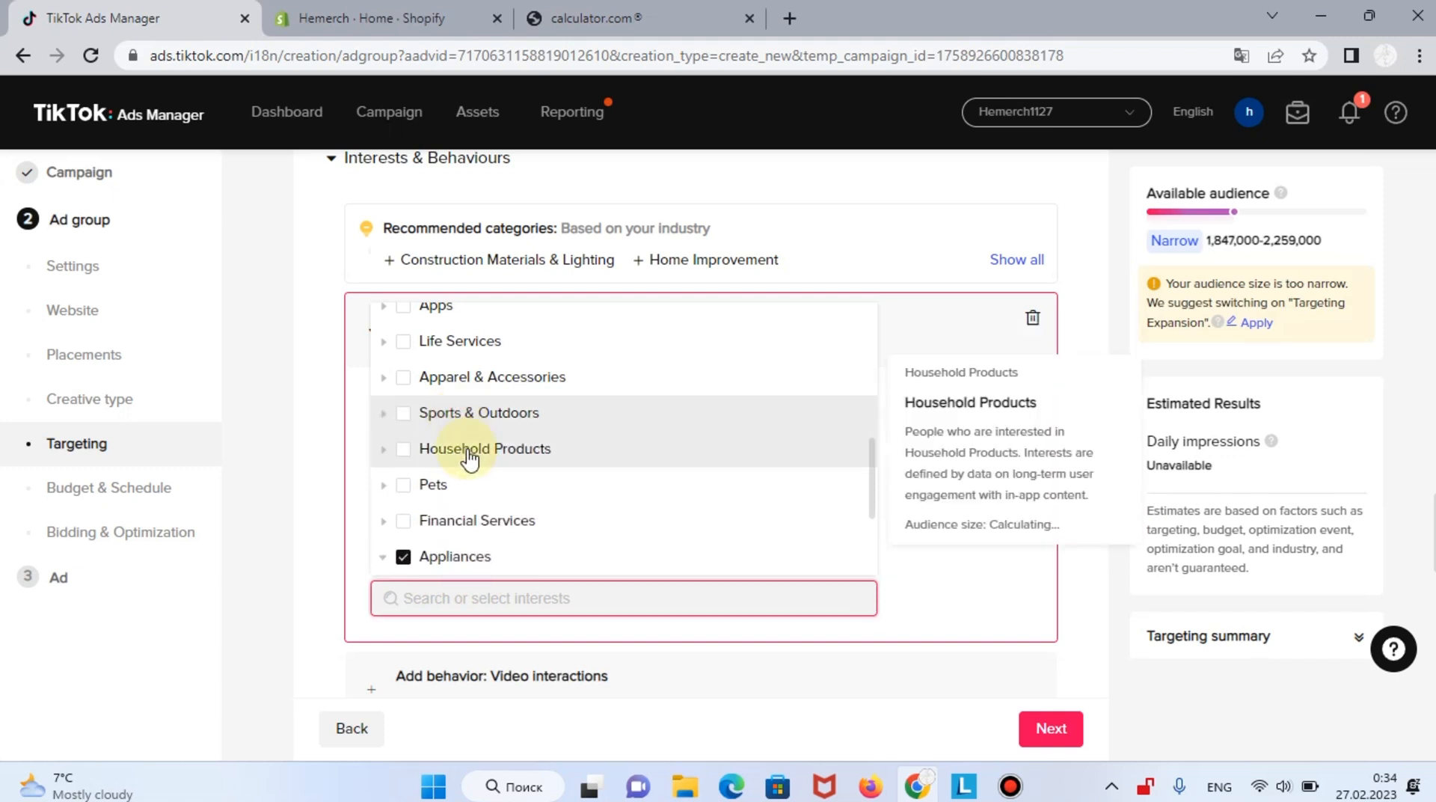
left_click(469, 453)
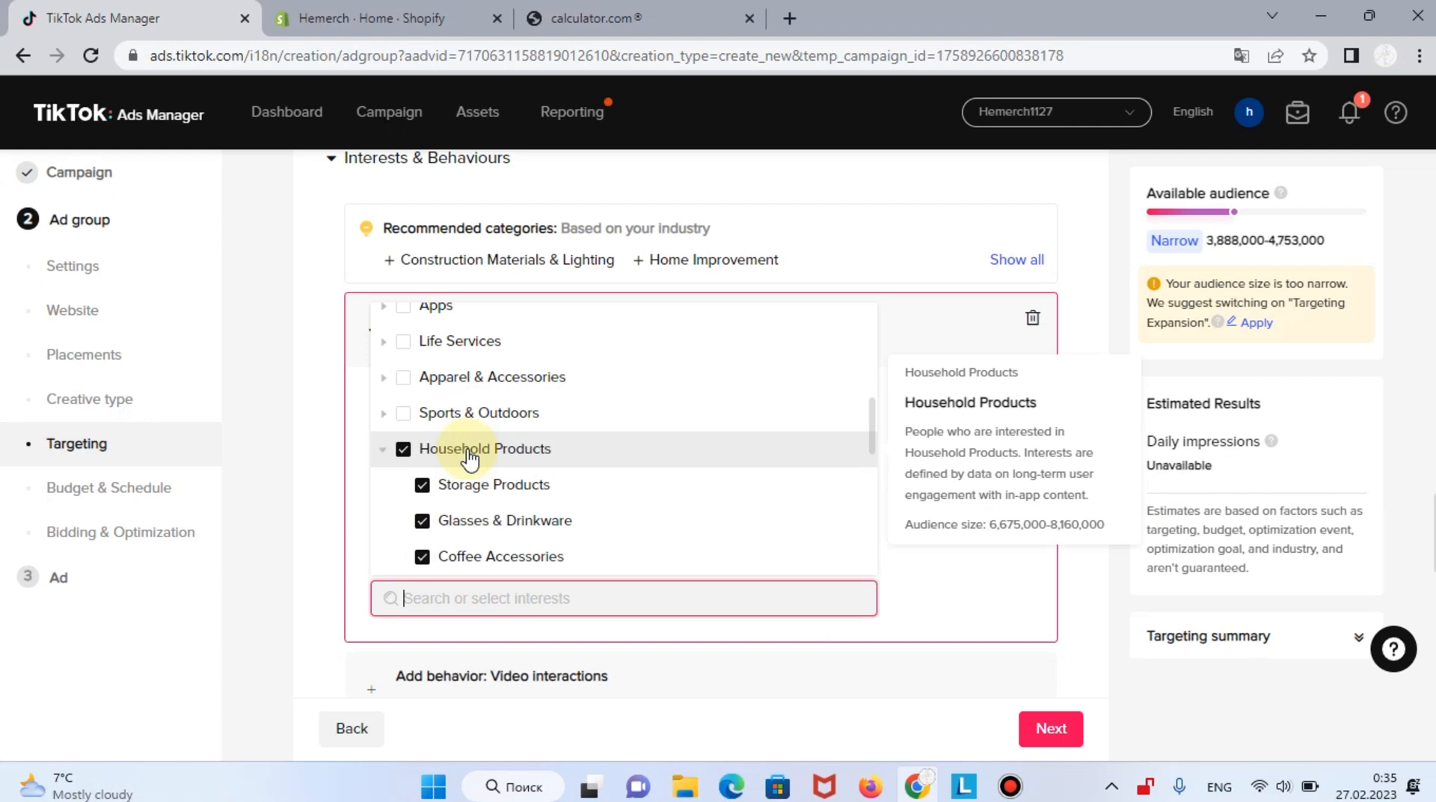
Try removing Glasses & Drinkware and Storage Products from the Household Products interests, and reselect the whole category.
scroll(467, 458, "down", 3)
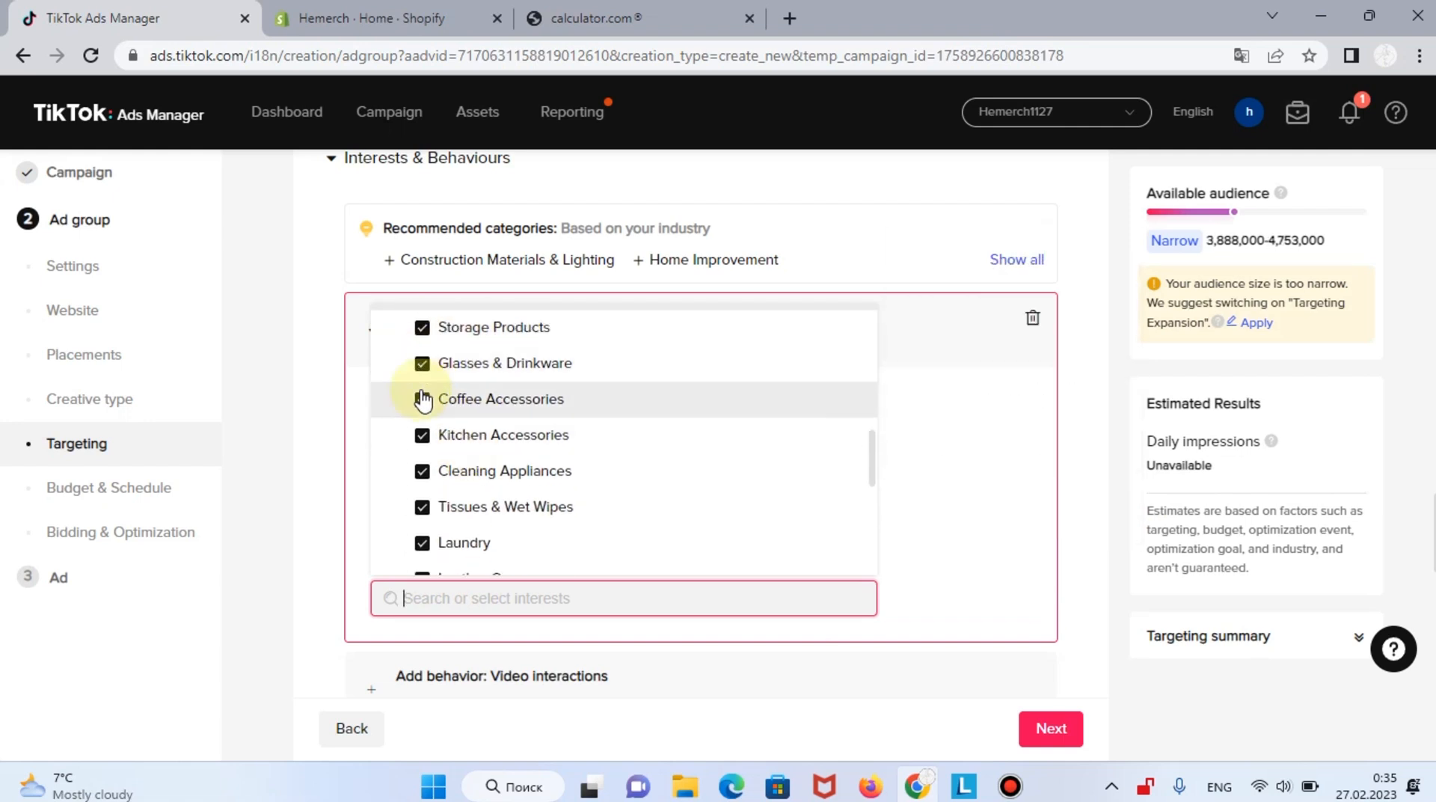
left_click(422, 365)
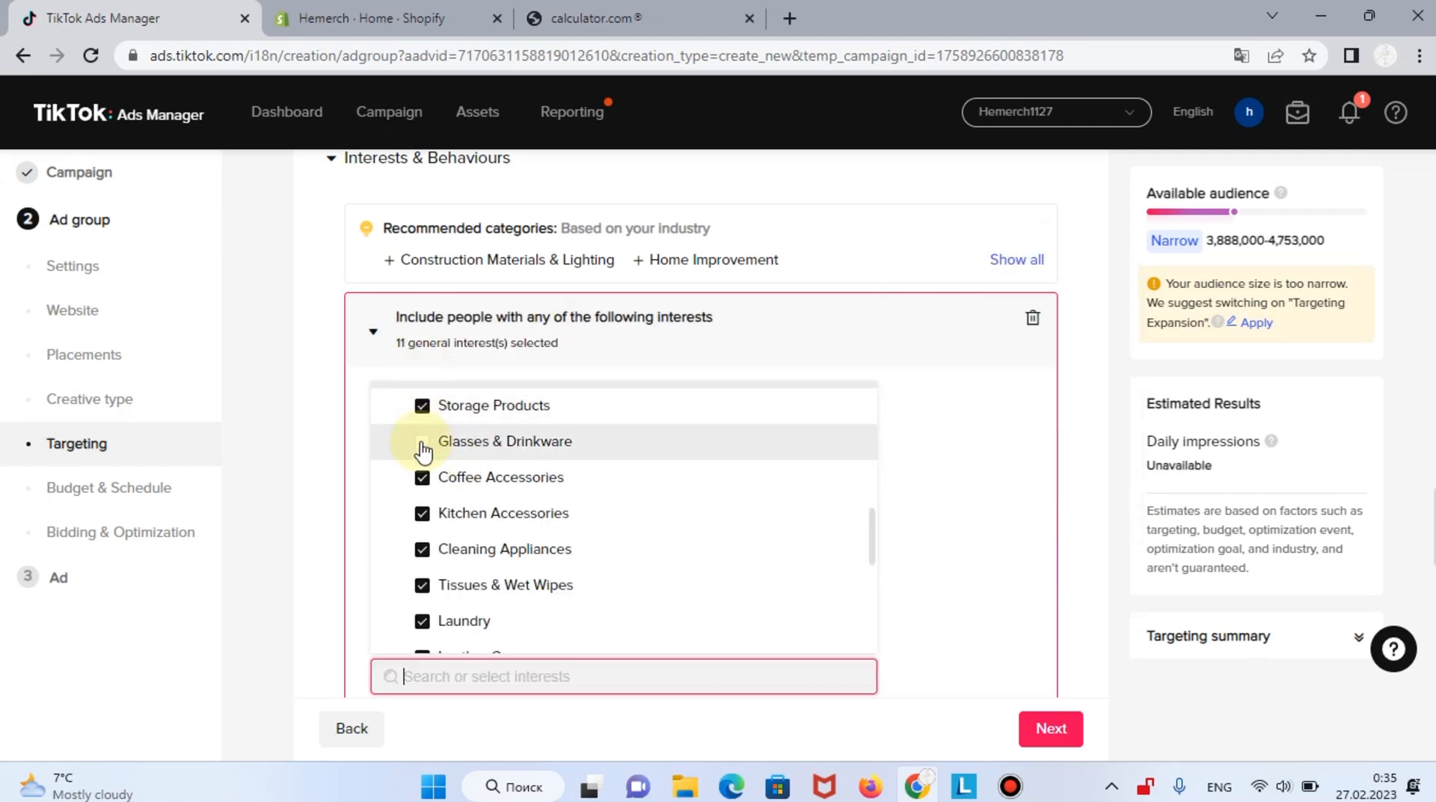
left_click(421, 470)
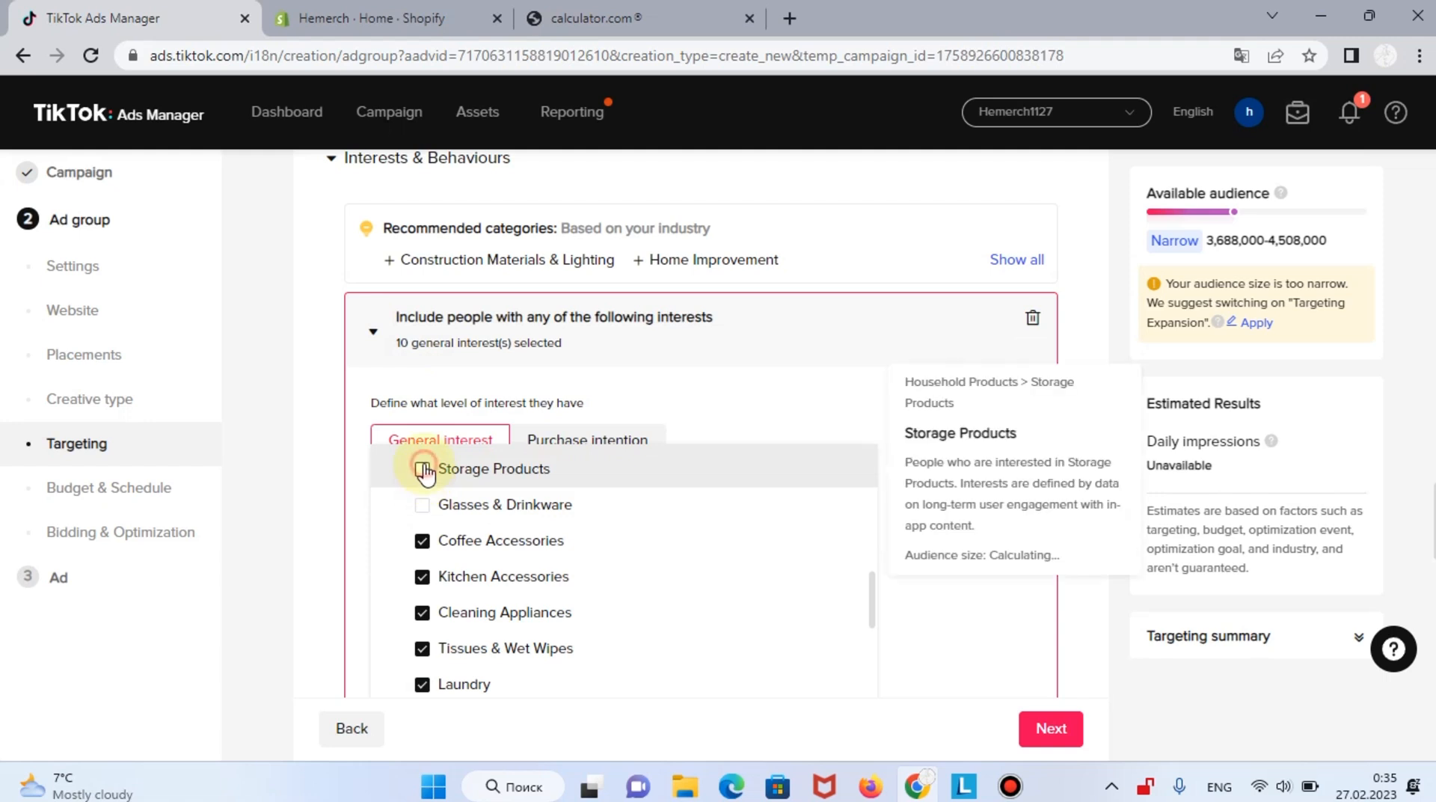
left_click(422, 469)
scroll(434, 502, "up", 2)
left_click(407, 563)
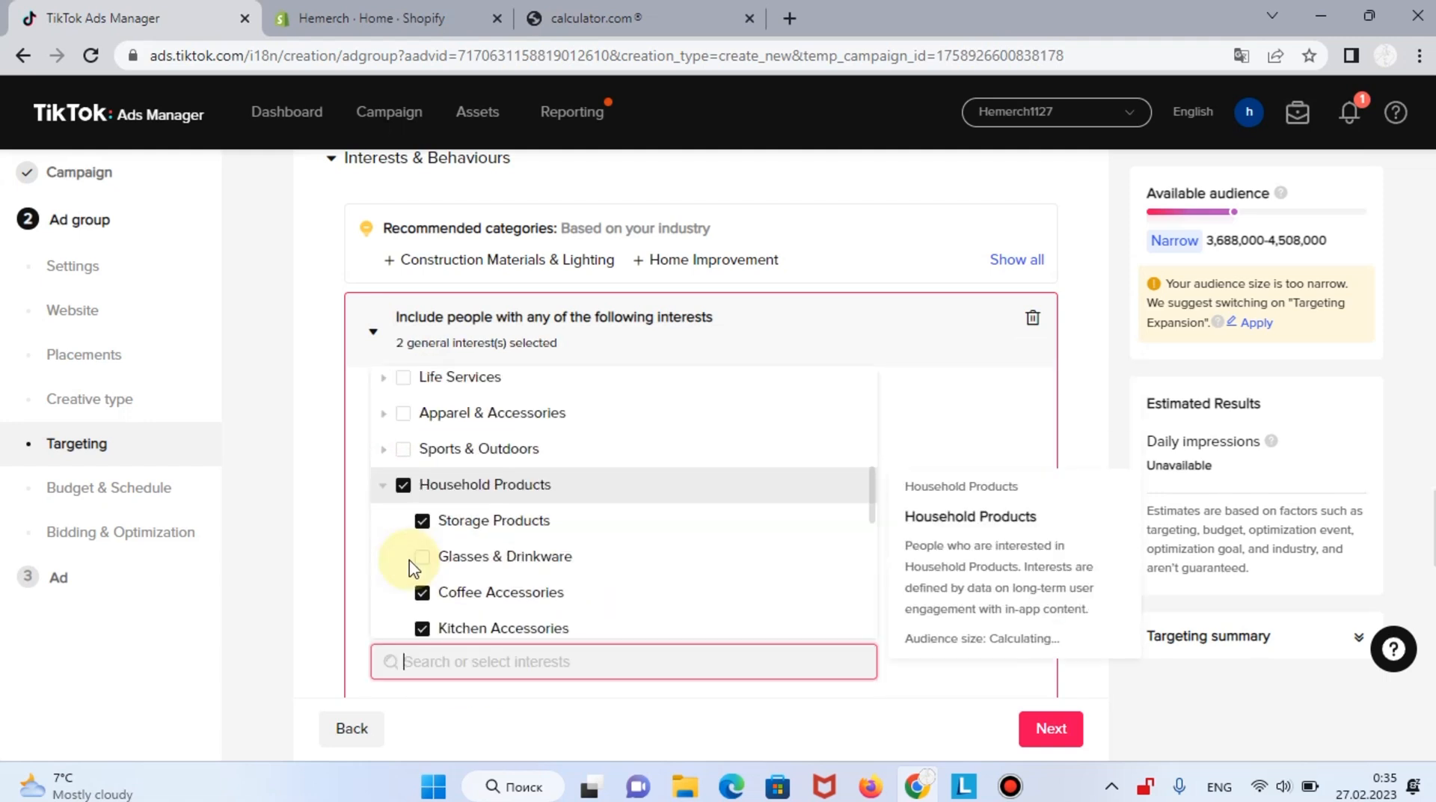
left_click(404, 489)
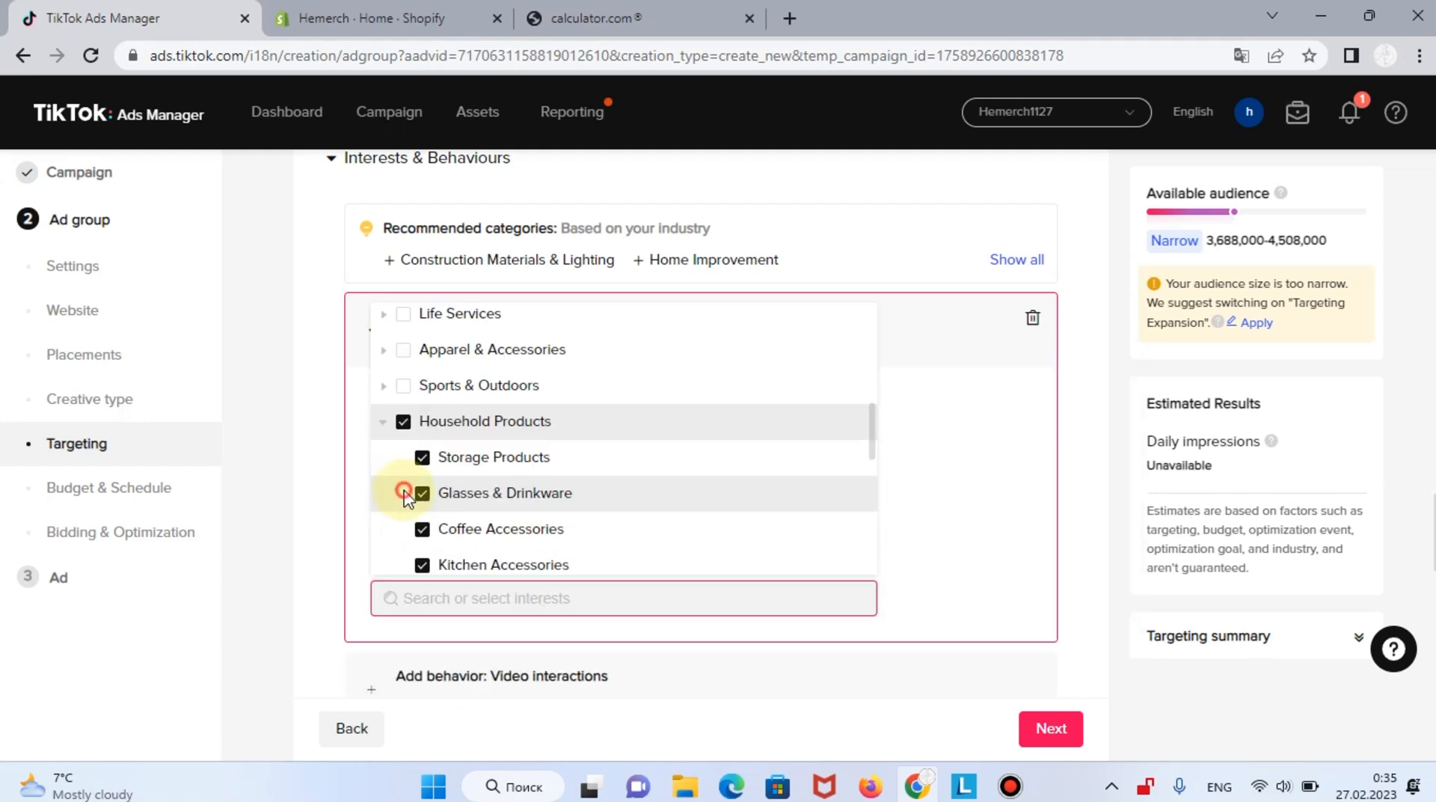
Clear the Household Products category and select only Kitchen Accessories within it as a general interest.
left_click(406, 423)
scroll(458, 464, "down", 1)
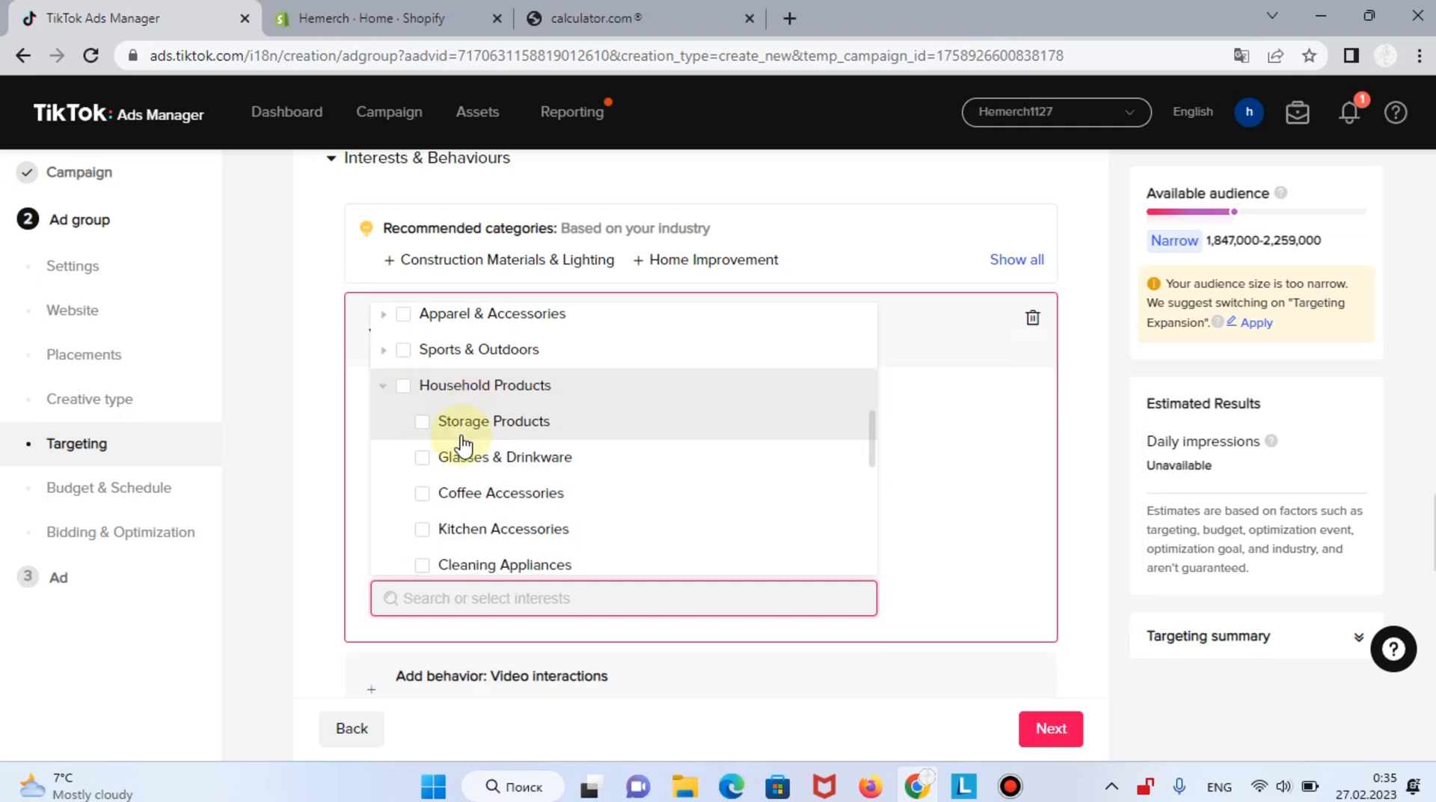
left_click(421, 529)
scroll(419, 537, "down", 6)
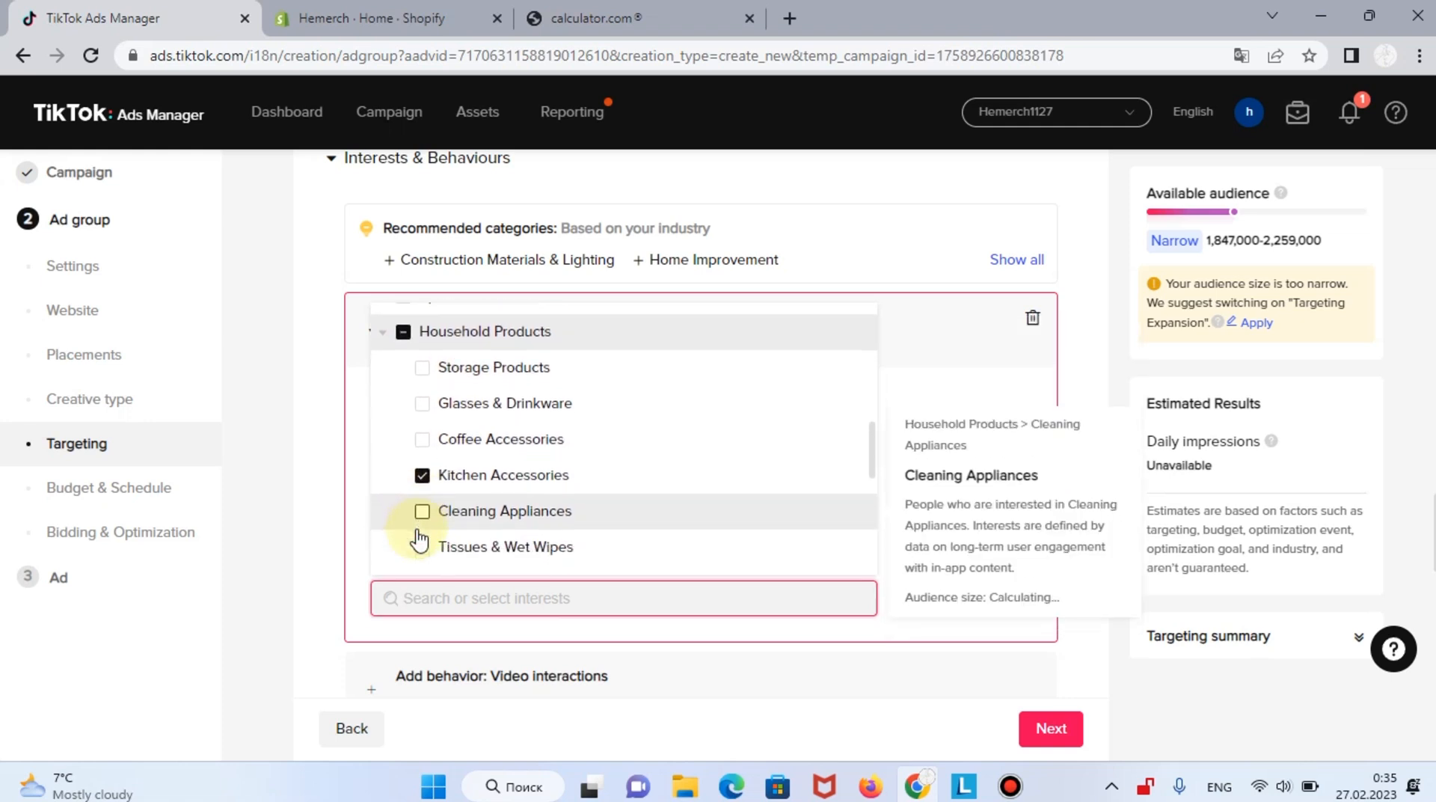
scroll(419, 537, "down", 2)
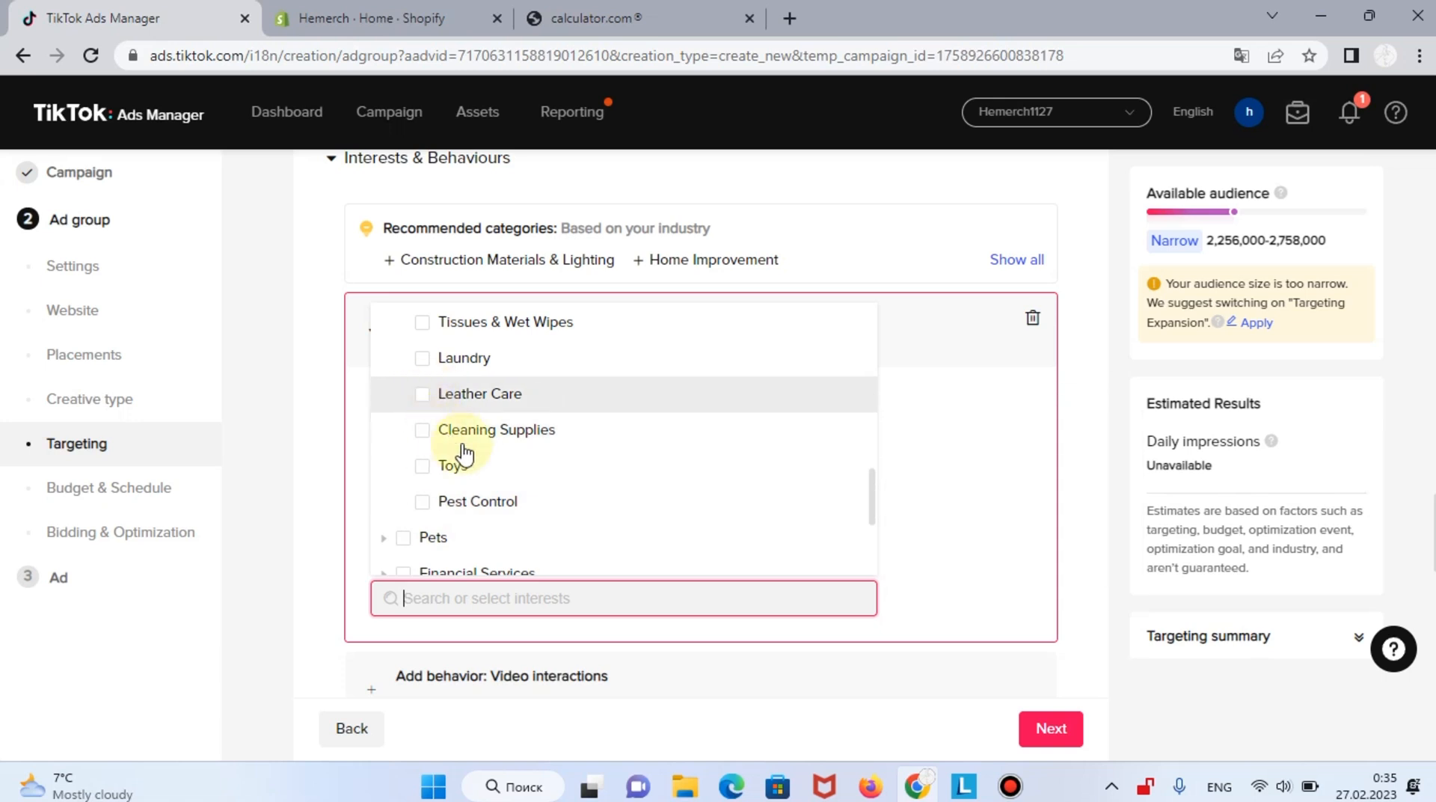
Try selecting the whole Household Products category, and restrict it to Kitchen Accessories again.
scroll(458, 456, "up", 6)
scroll(461, 452, "up", 1)
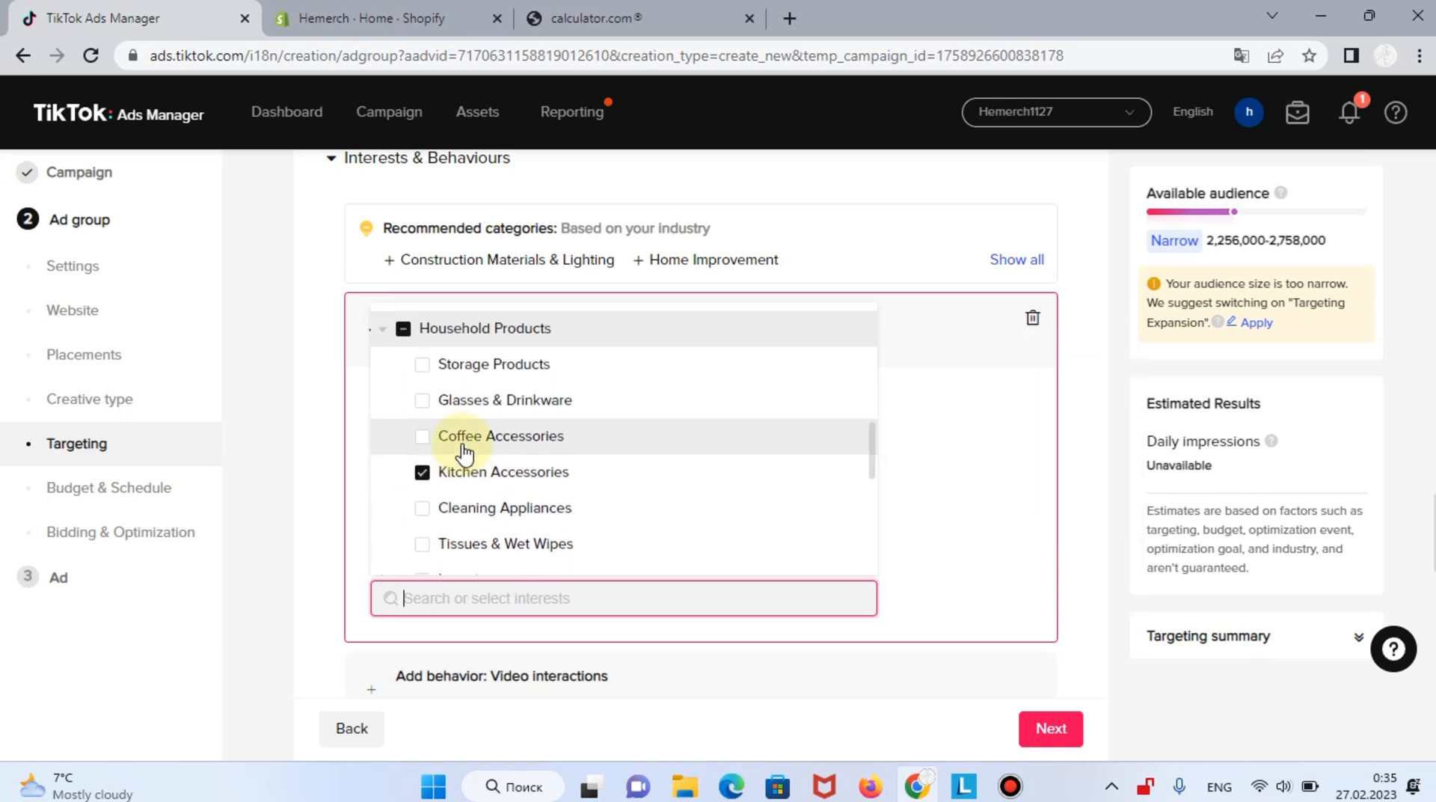
left_click(401, 346)
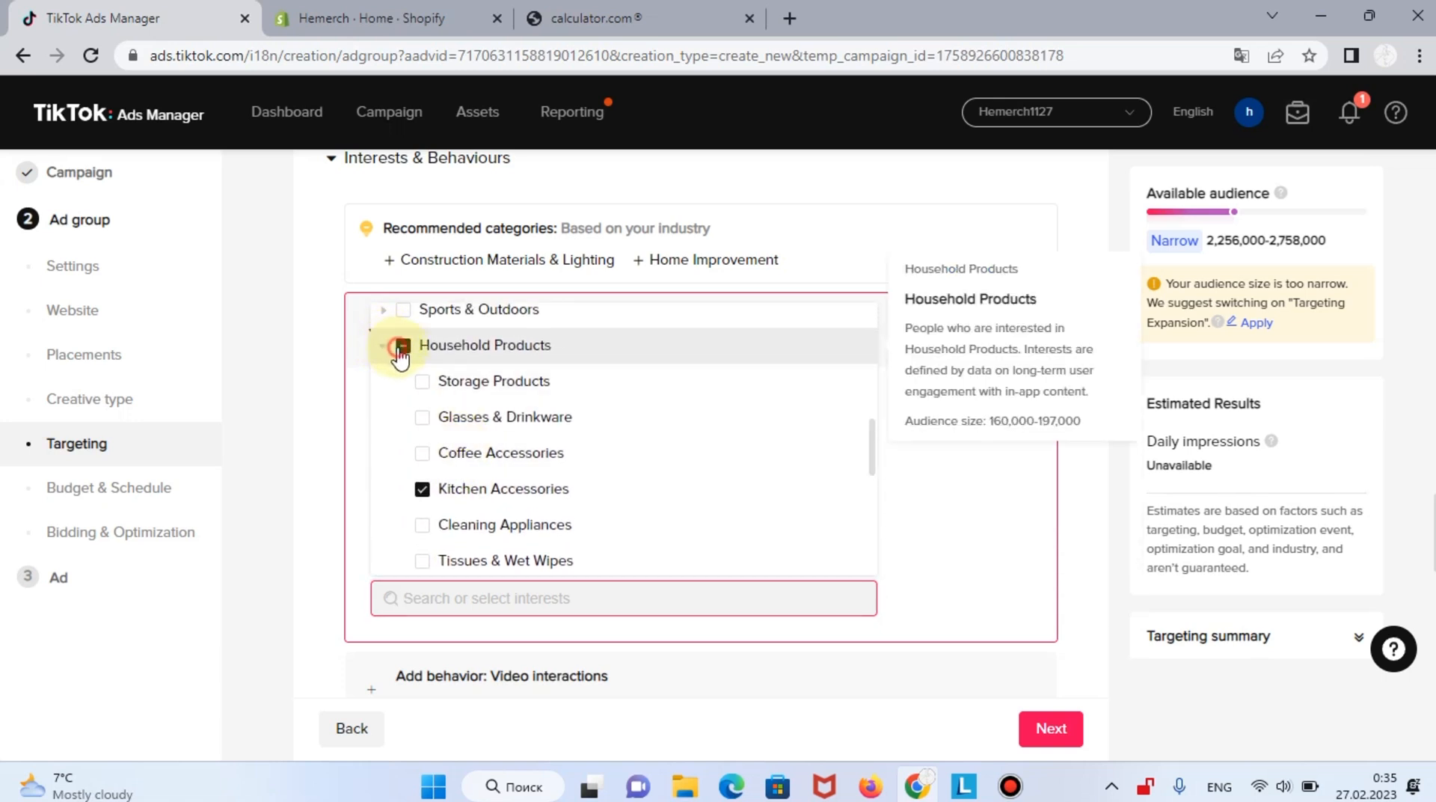
left_click(402, 347)
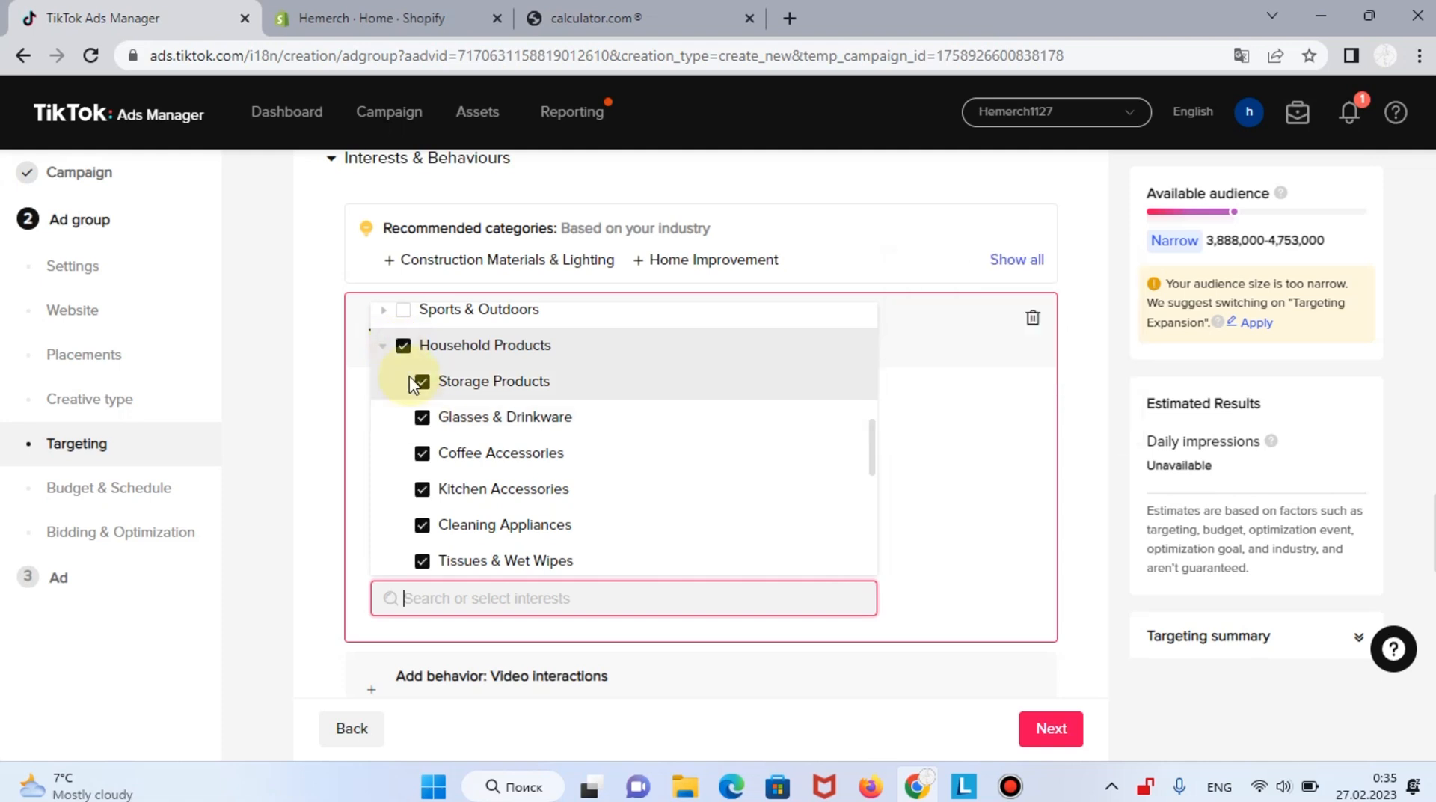
left_click(401, 346)
left_click(421, 490)
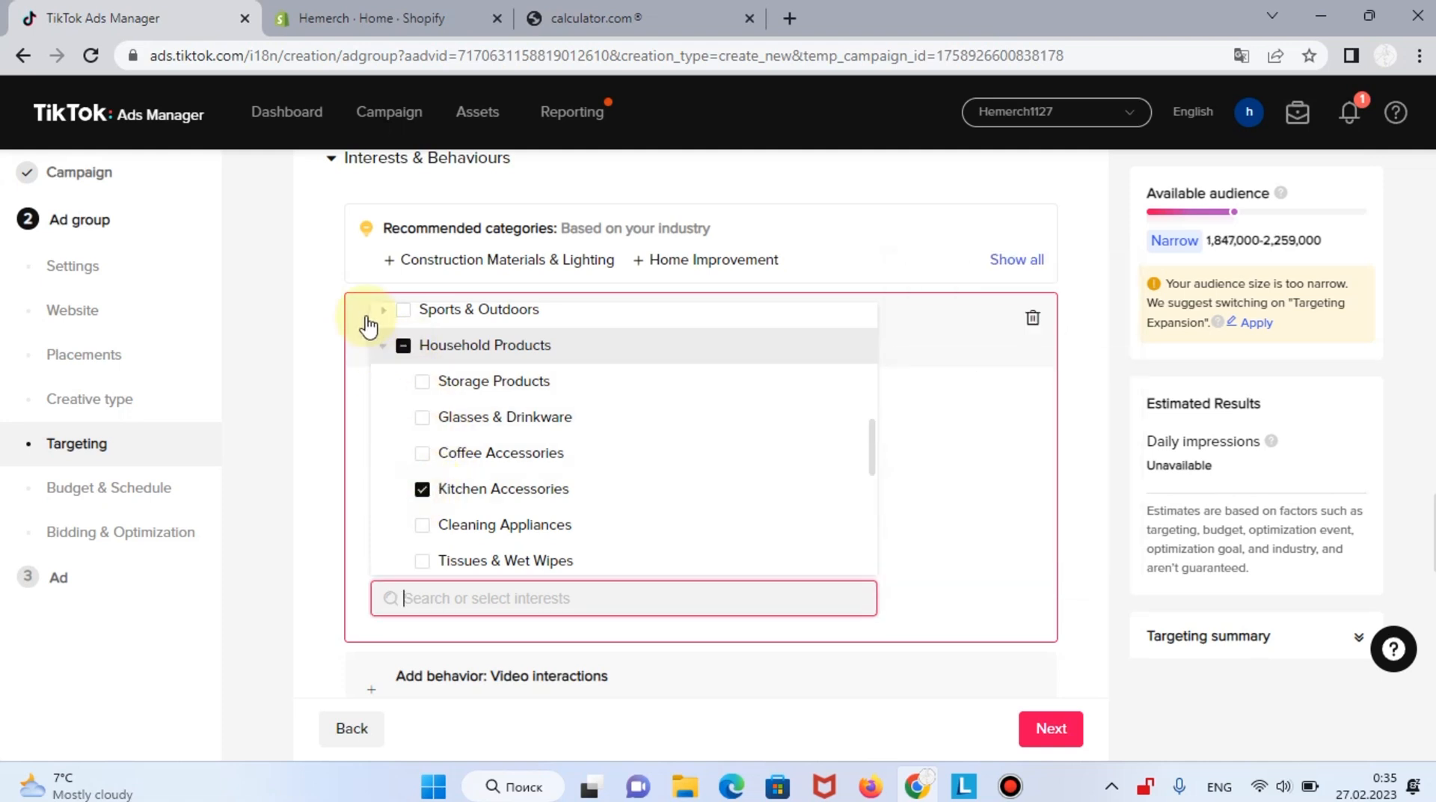
Narrow the Appliances interest to its Home Appliances subcategory only and close the interest list.
left_click(383, 346)
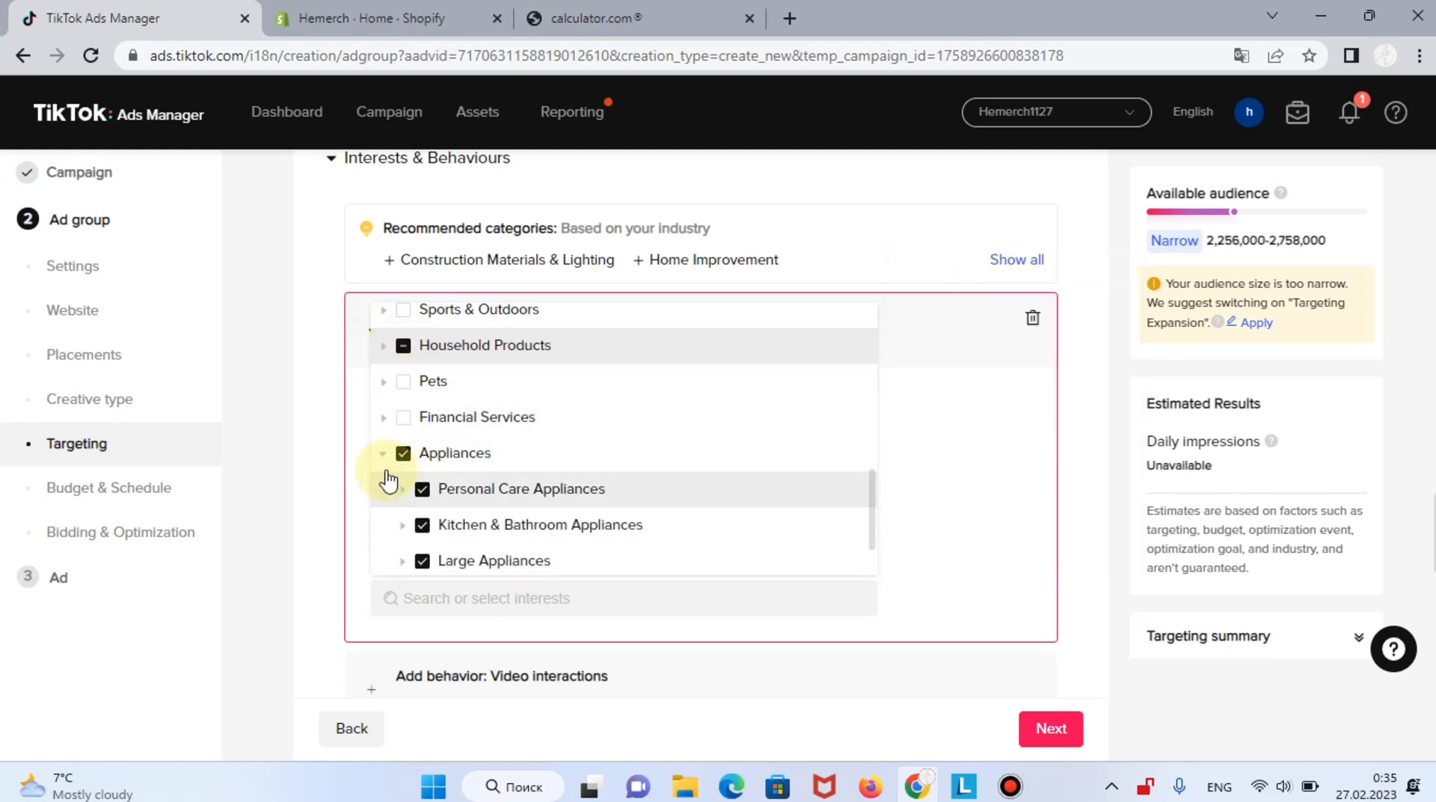
scroll(449, 533, "down", 1)
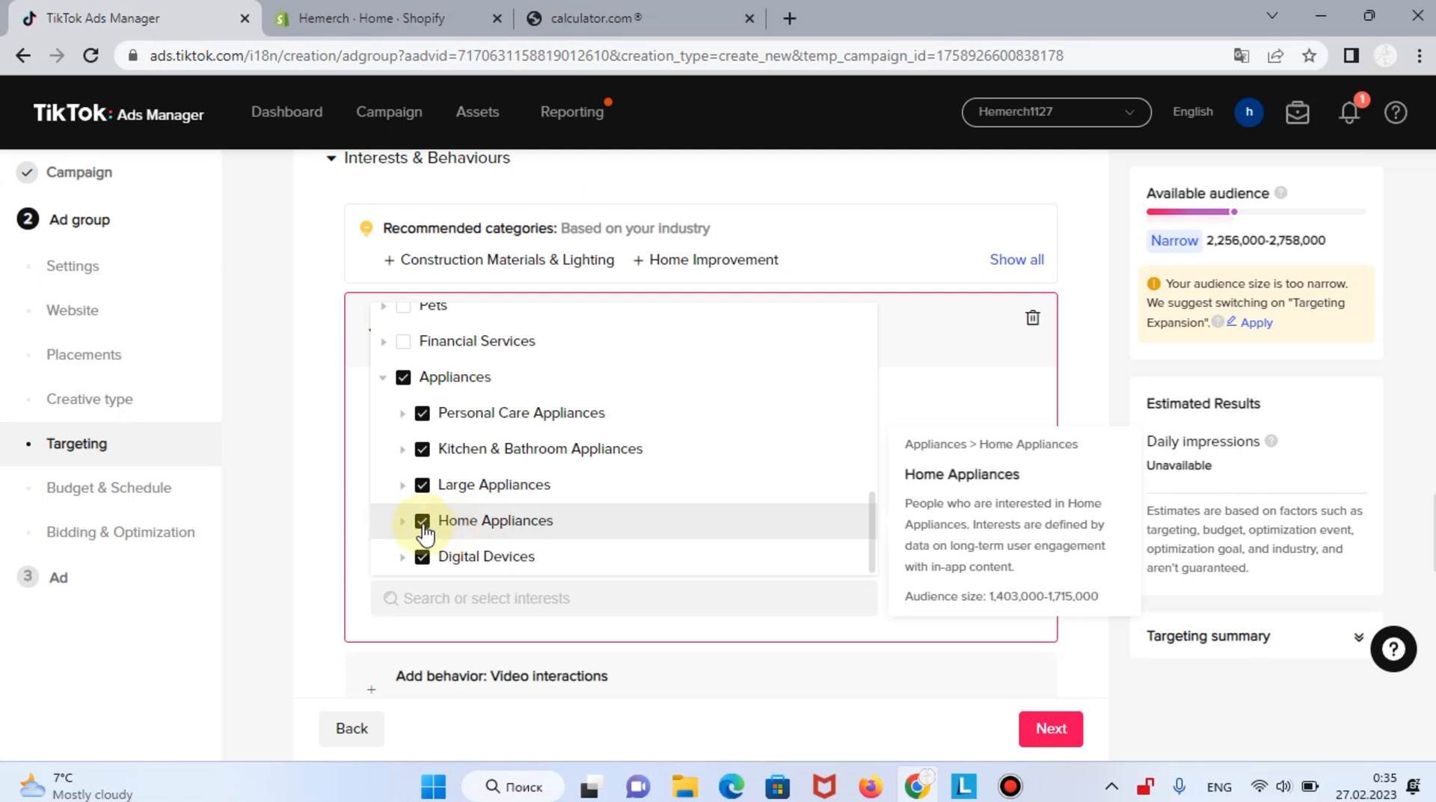
left_click(403, 377)
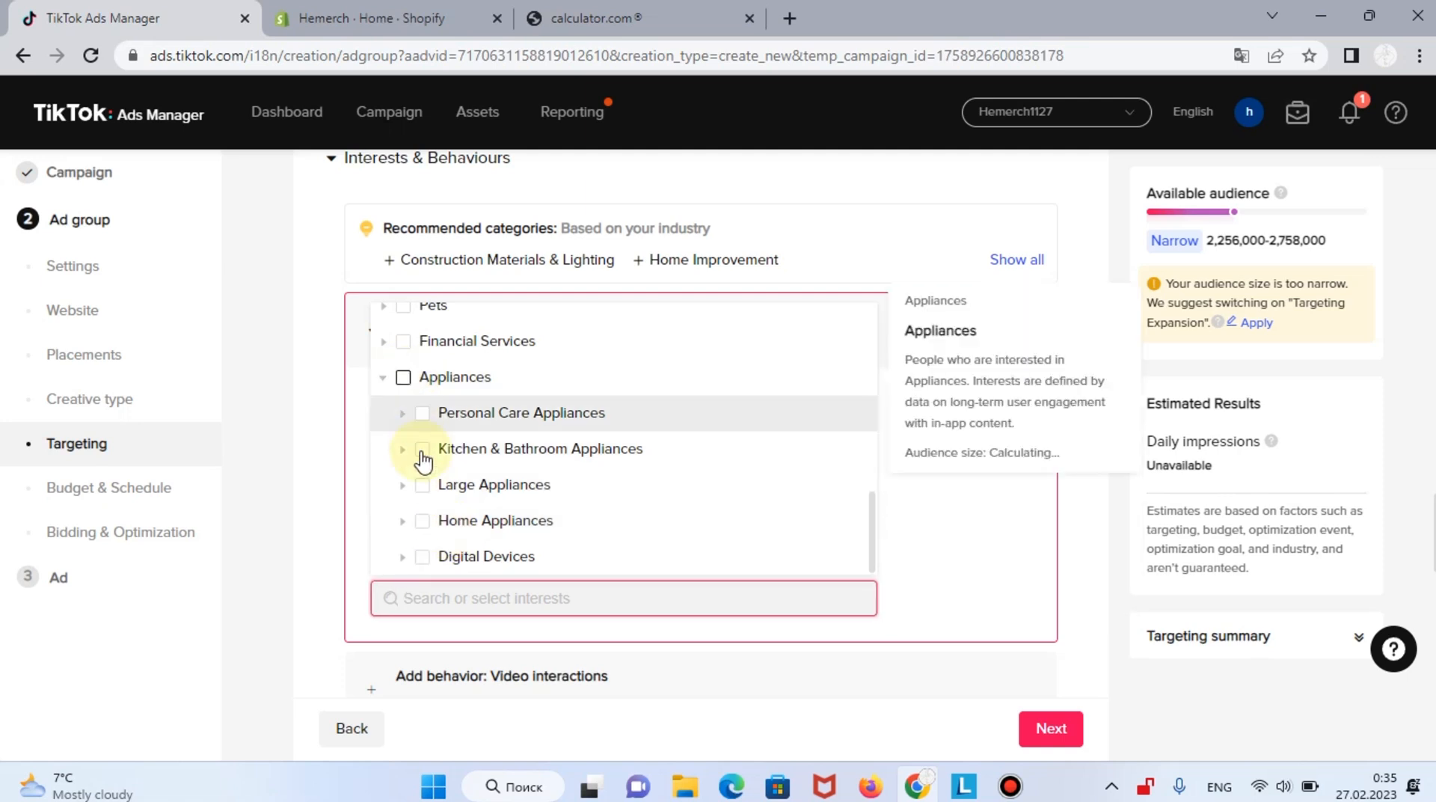
left_click(423, 520)
left_click(323, 582)
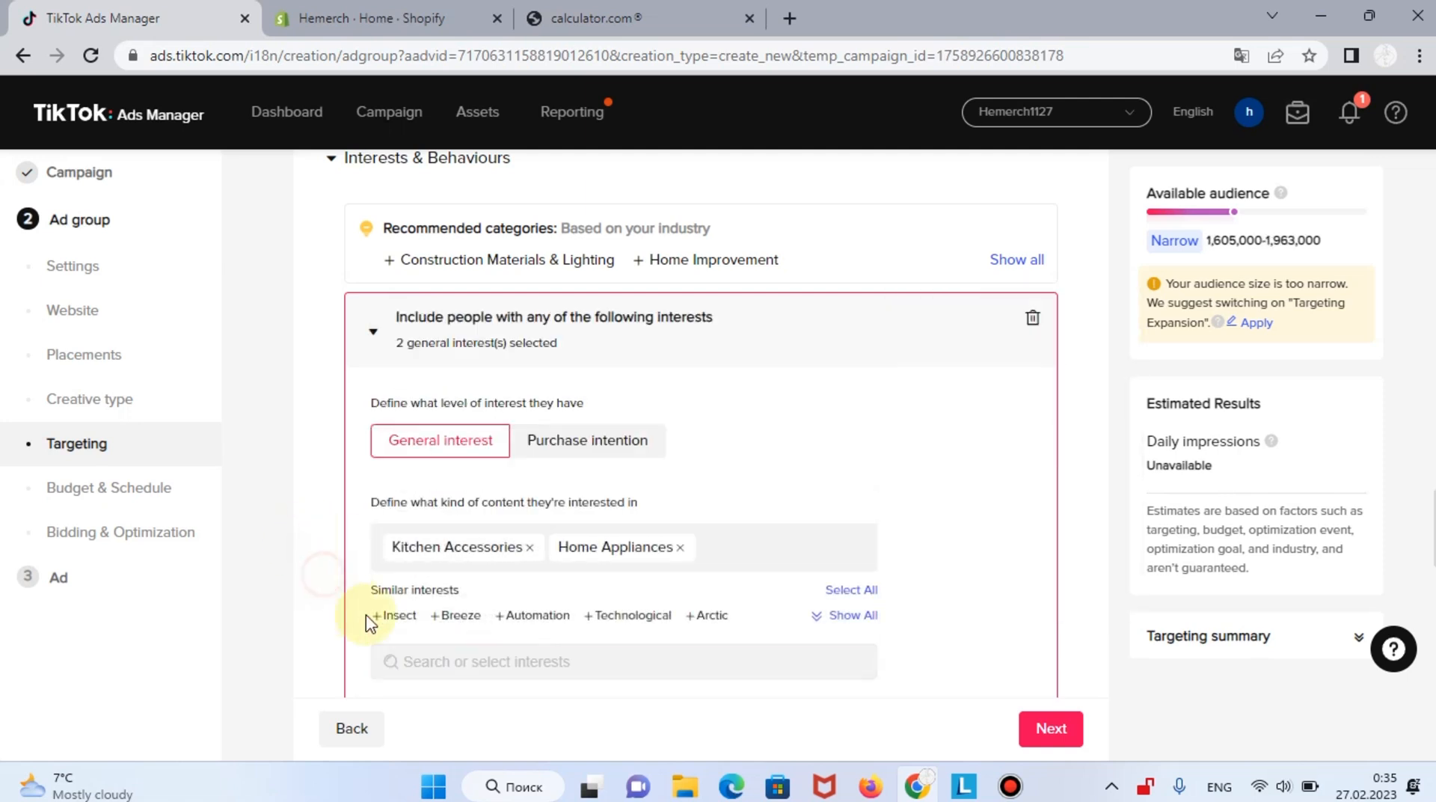
Add the Video interactions behavior, covering people who watched videos till the end, liked, commented on or shared them.
scroll(416, 606, "down", 2)
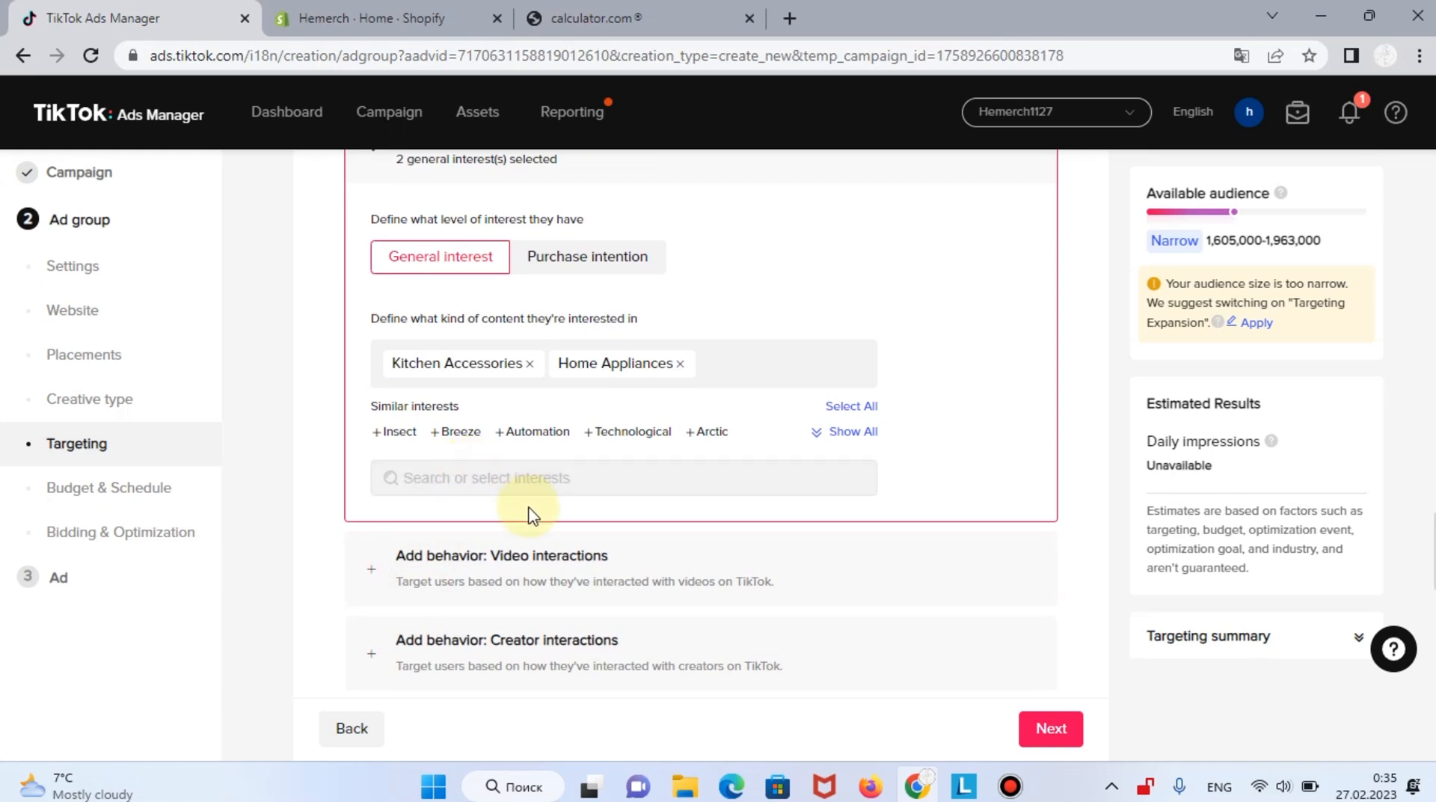
scroll(528, 513, "down", 1)
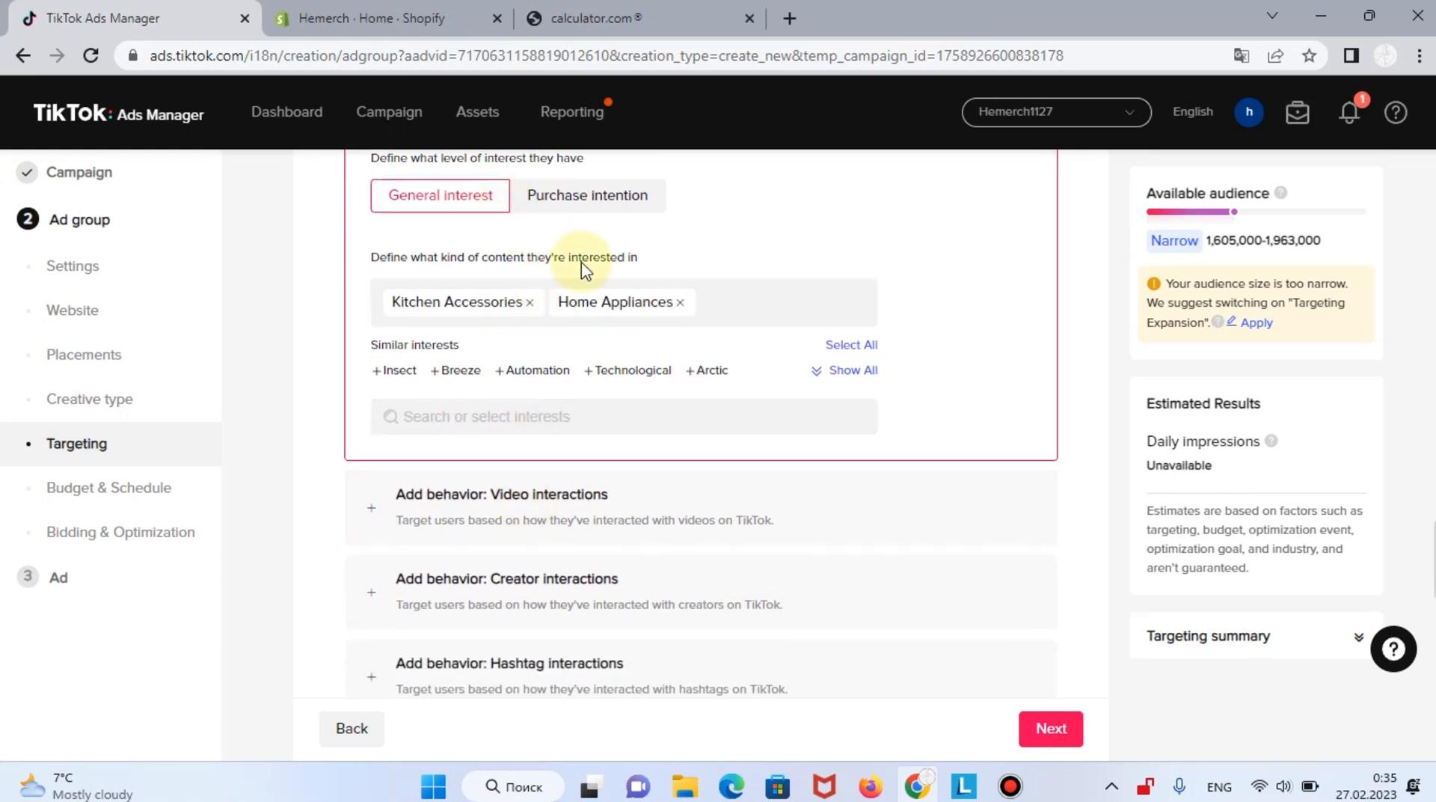
scroll(622, 279, "up", 1)
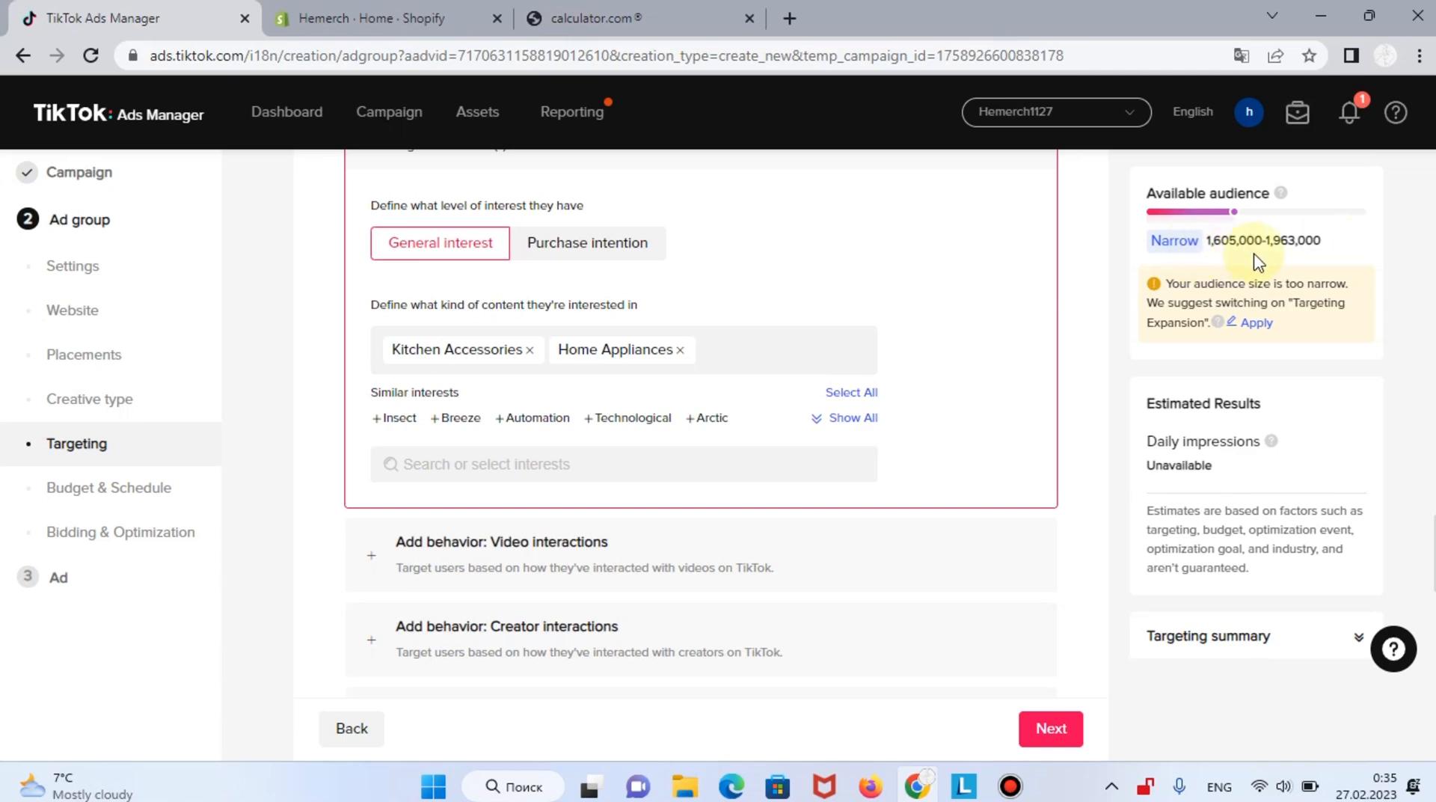
scroll(1119, 329, "up", 12)
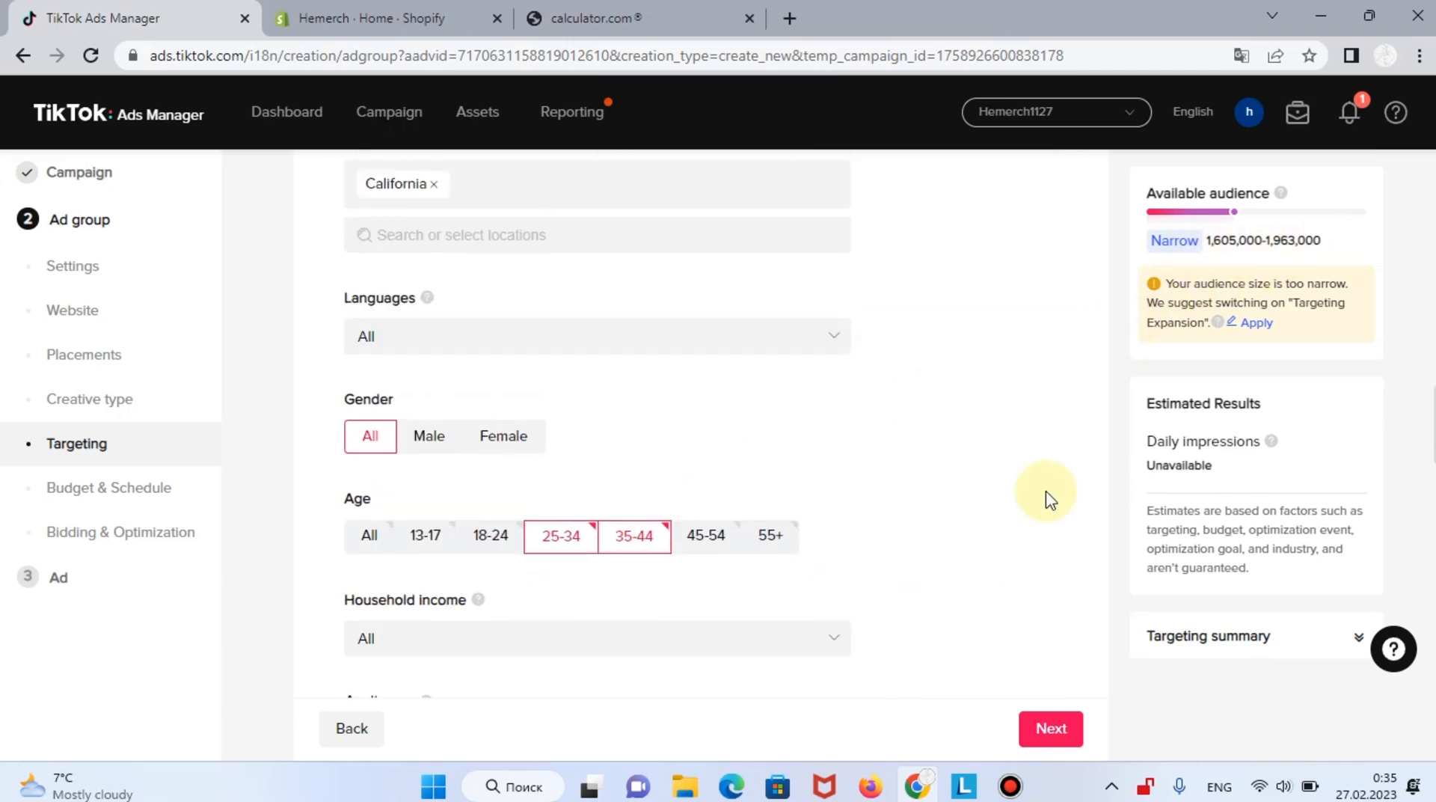
scroll(1047, 494, "down", 12)
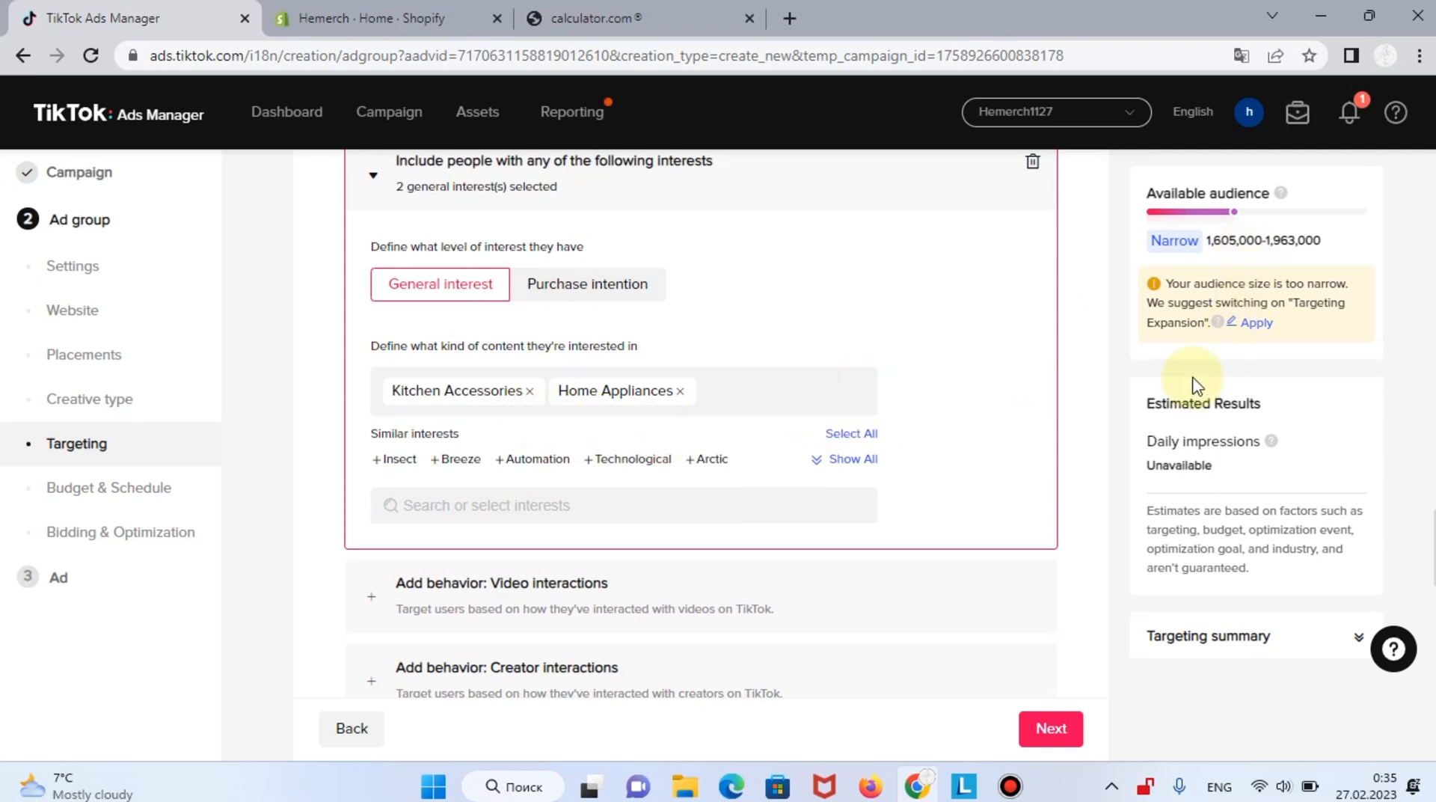
scroll(843, 473, "down", 2)
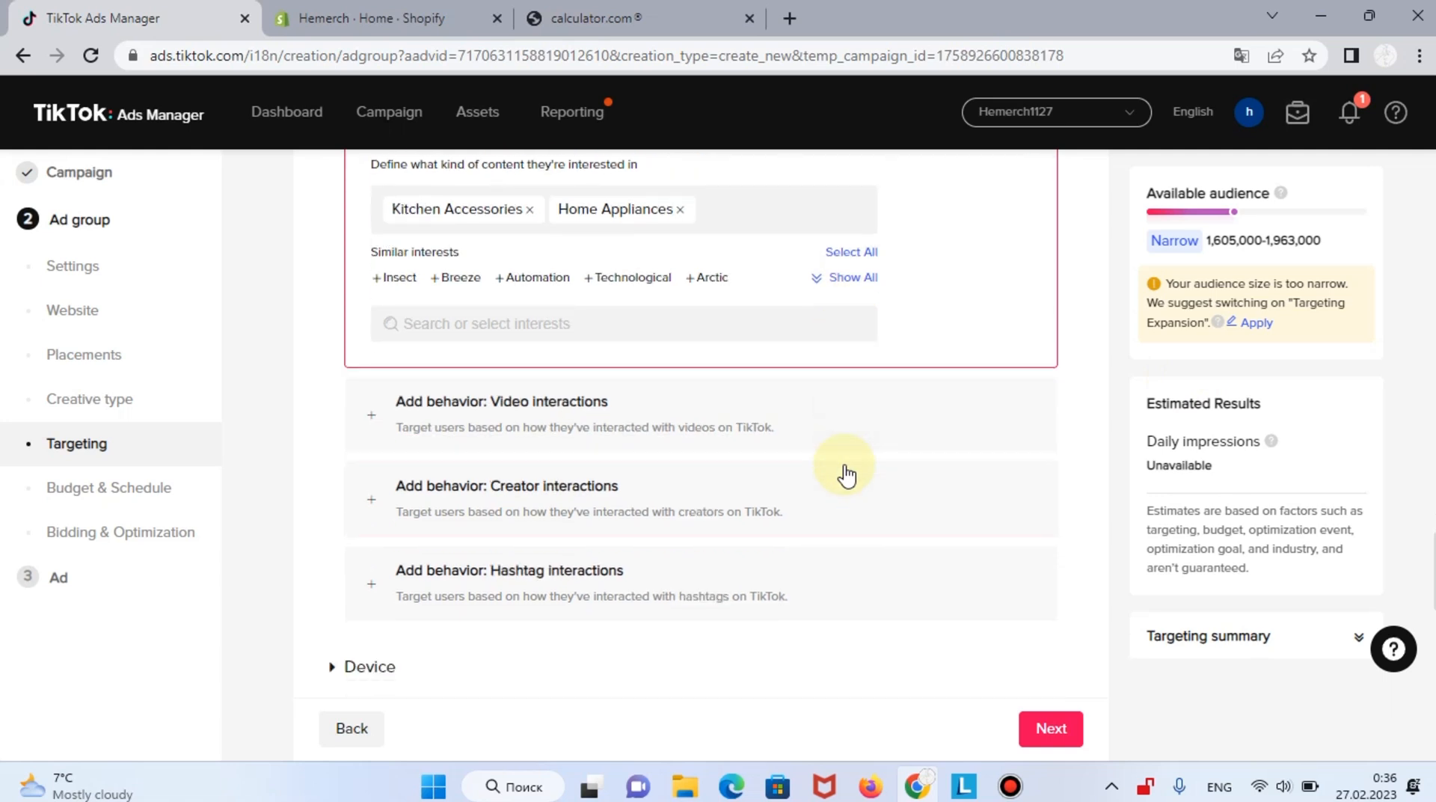
left_click(579, 401)
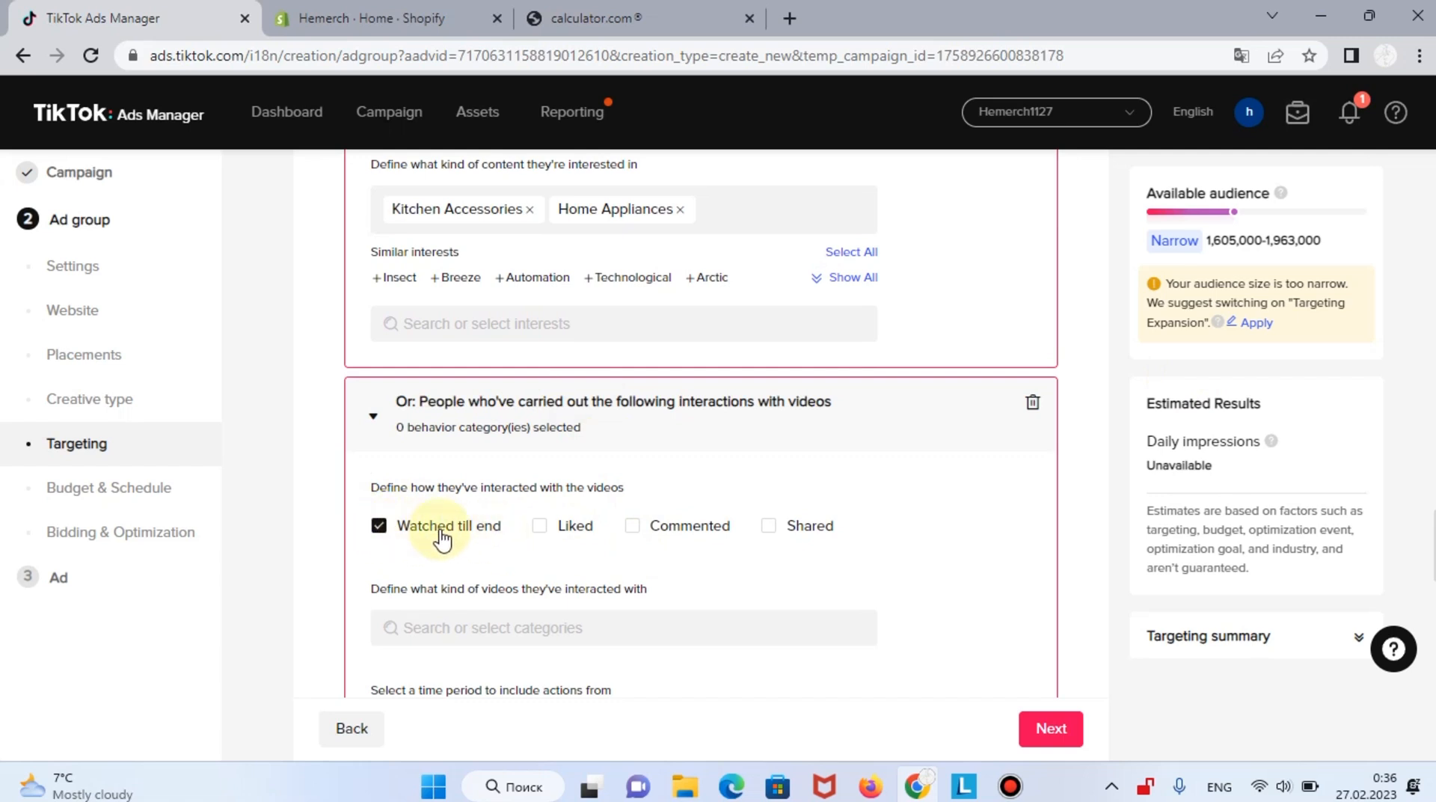
left_click(538, 528)
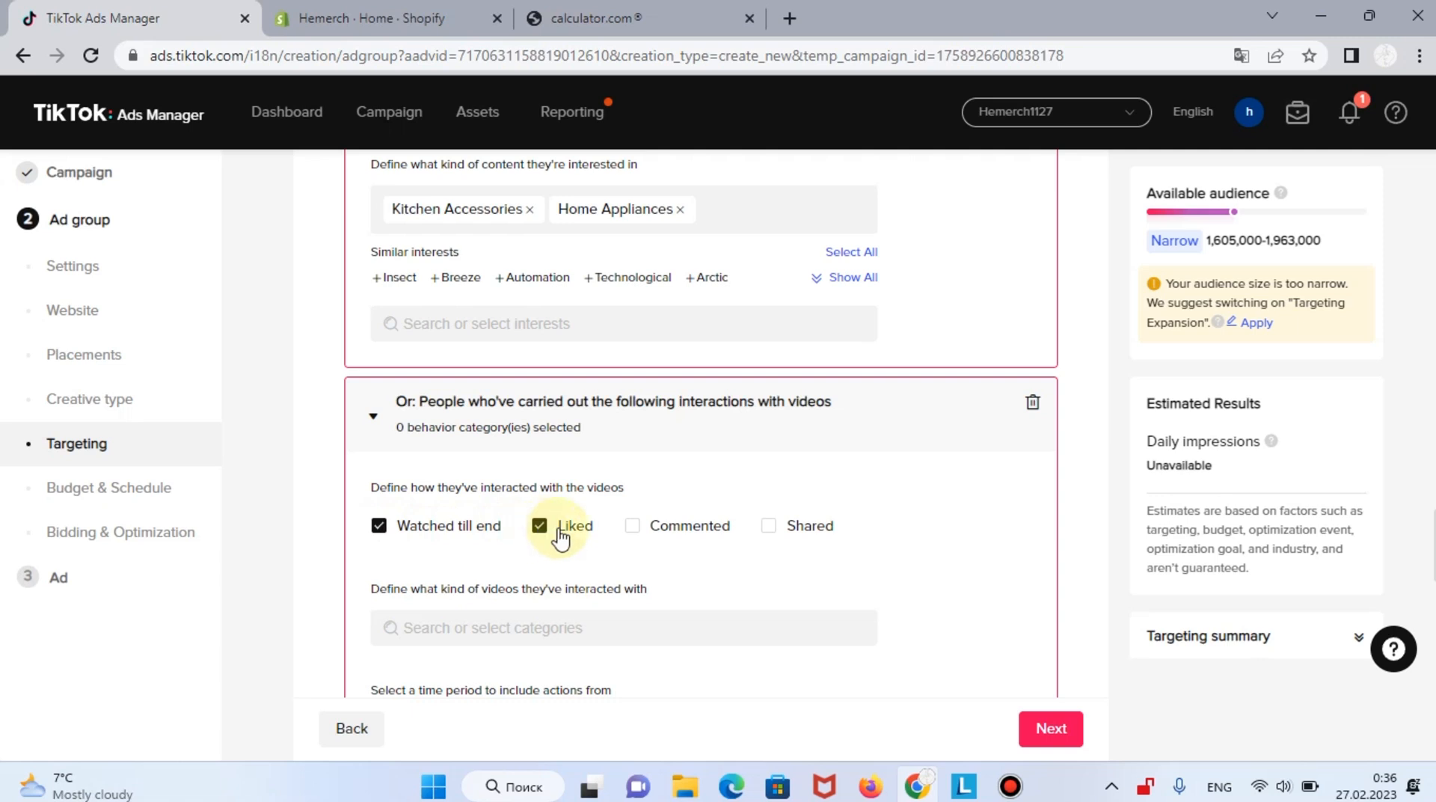
left_click(640, 535)
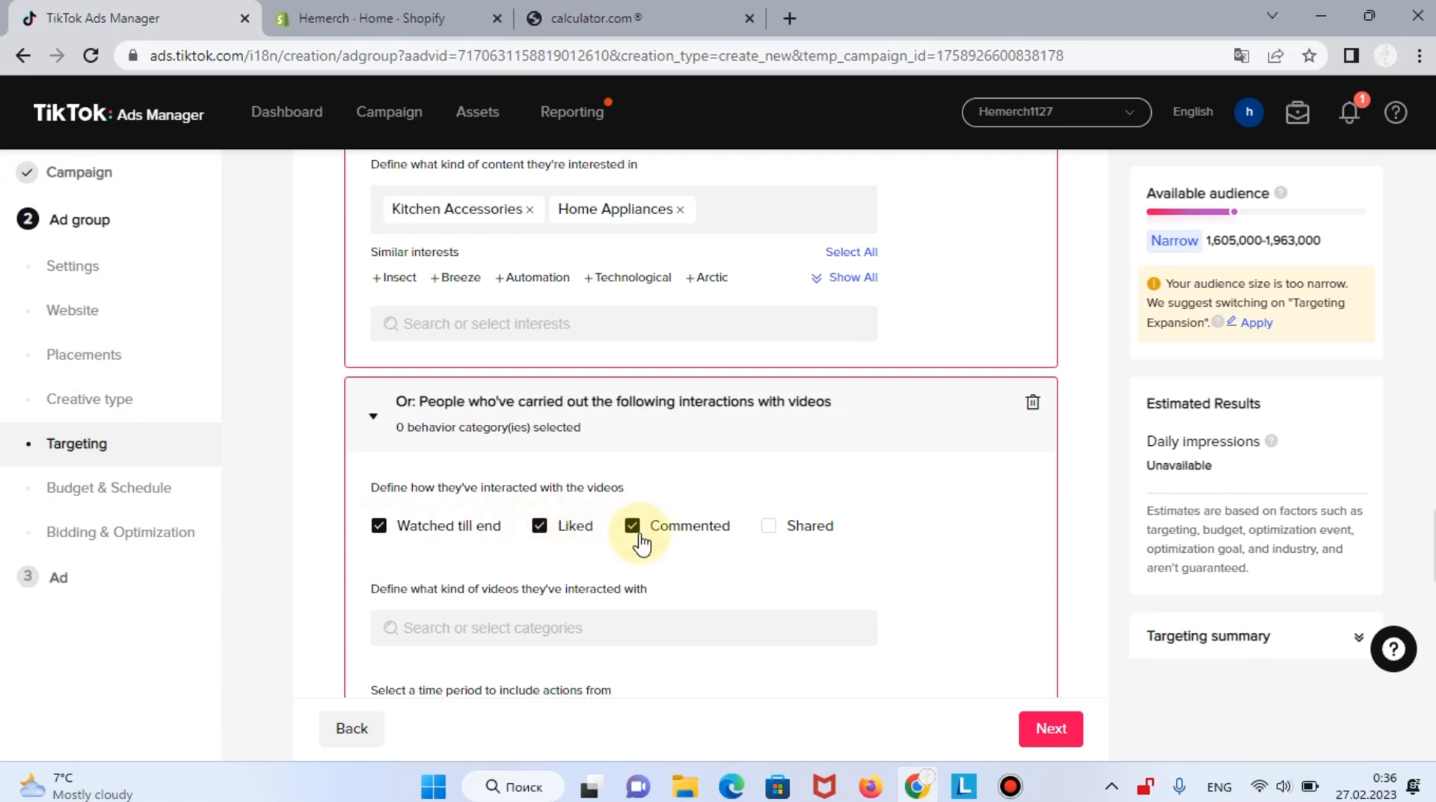
left_click(770, 526)
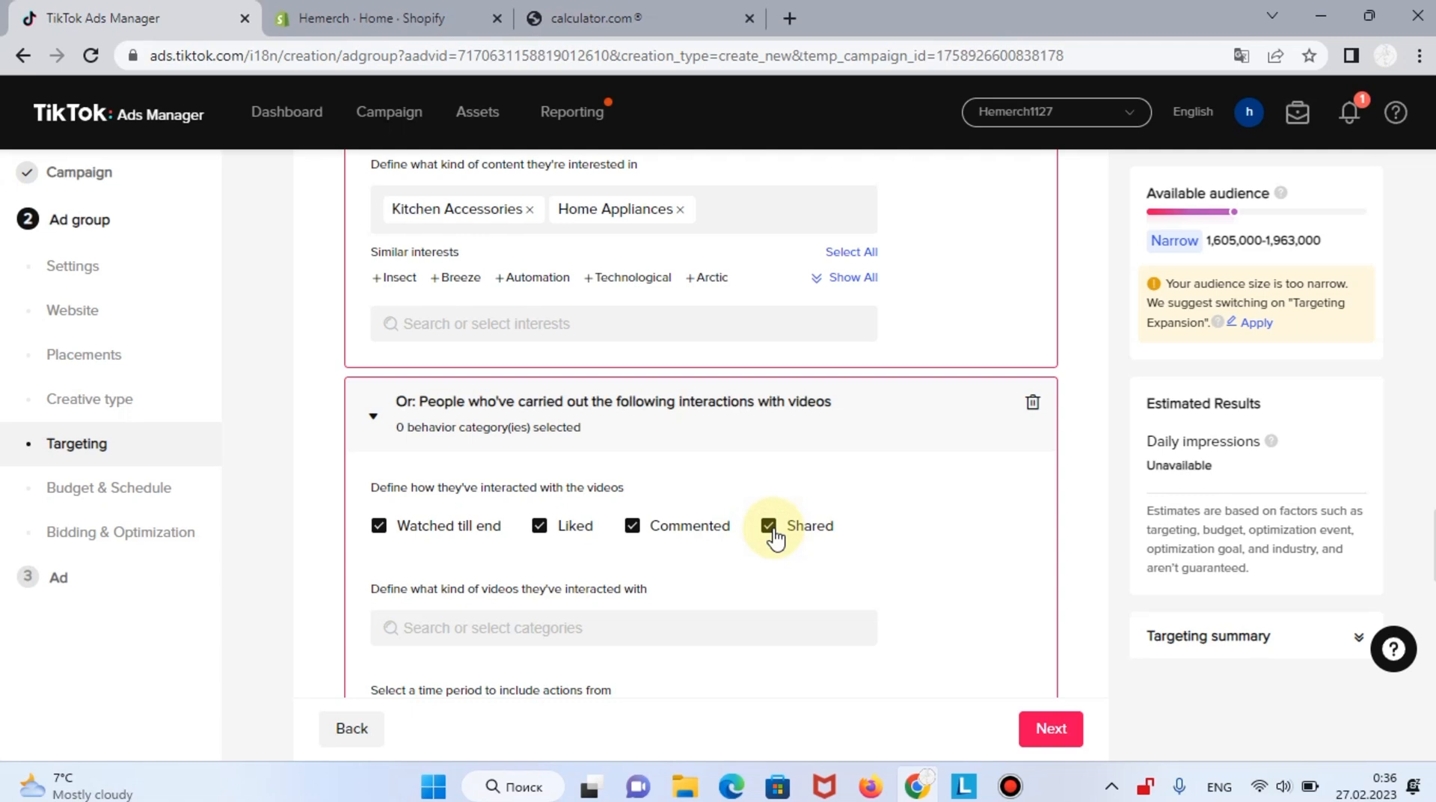
Set the time period for the included video interactions to 15 days.
scroll(775, 536, "down", 2)
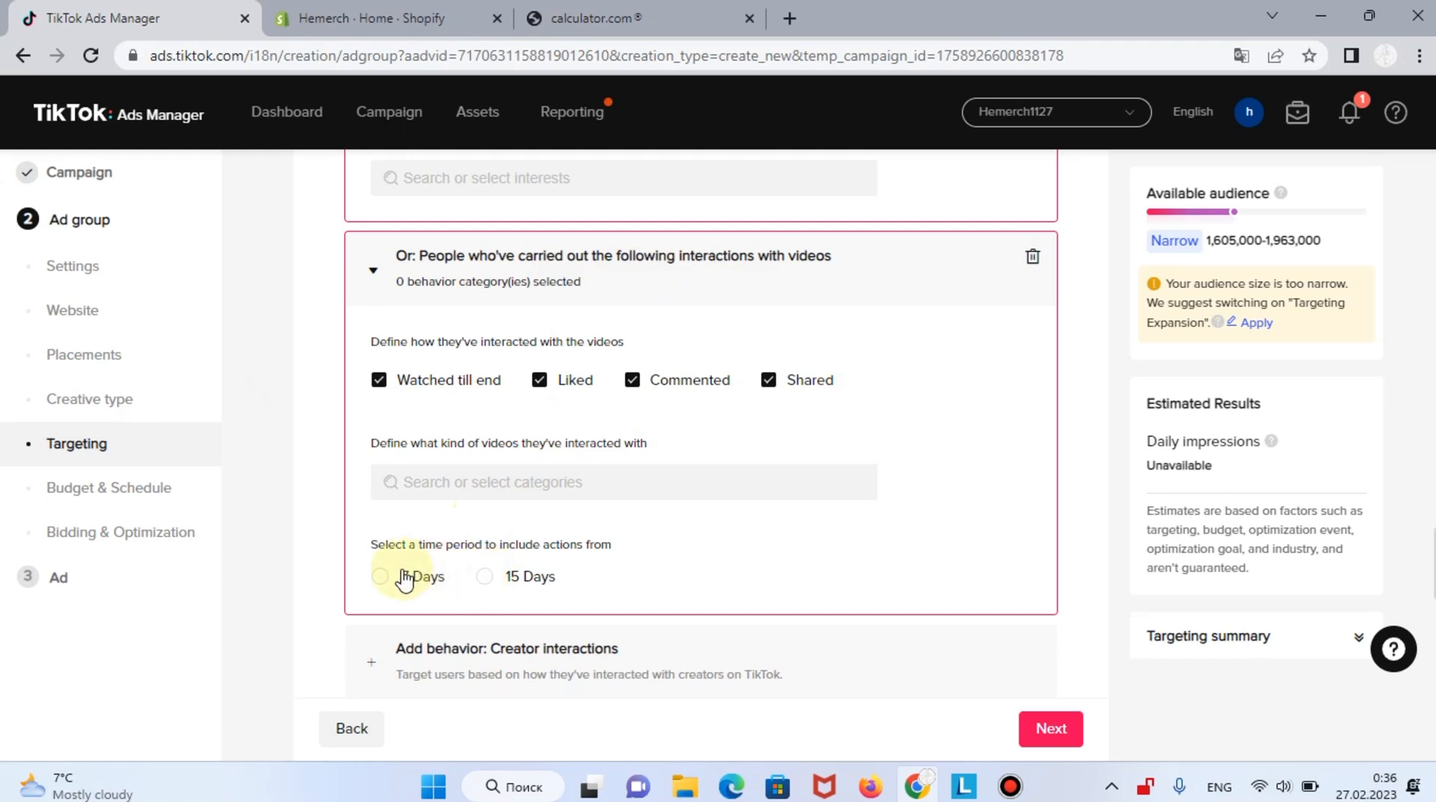
left_click(380, 577)
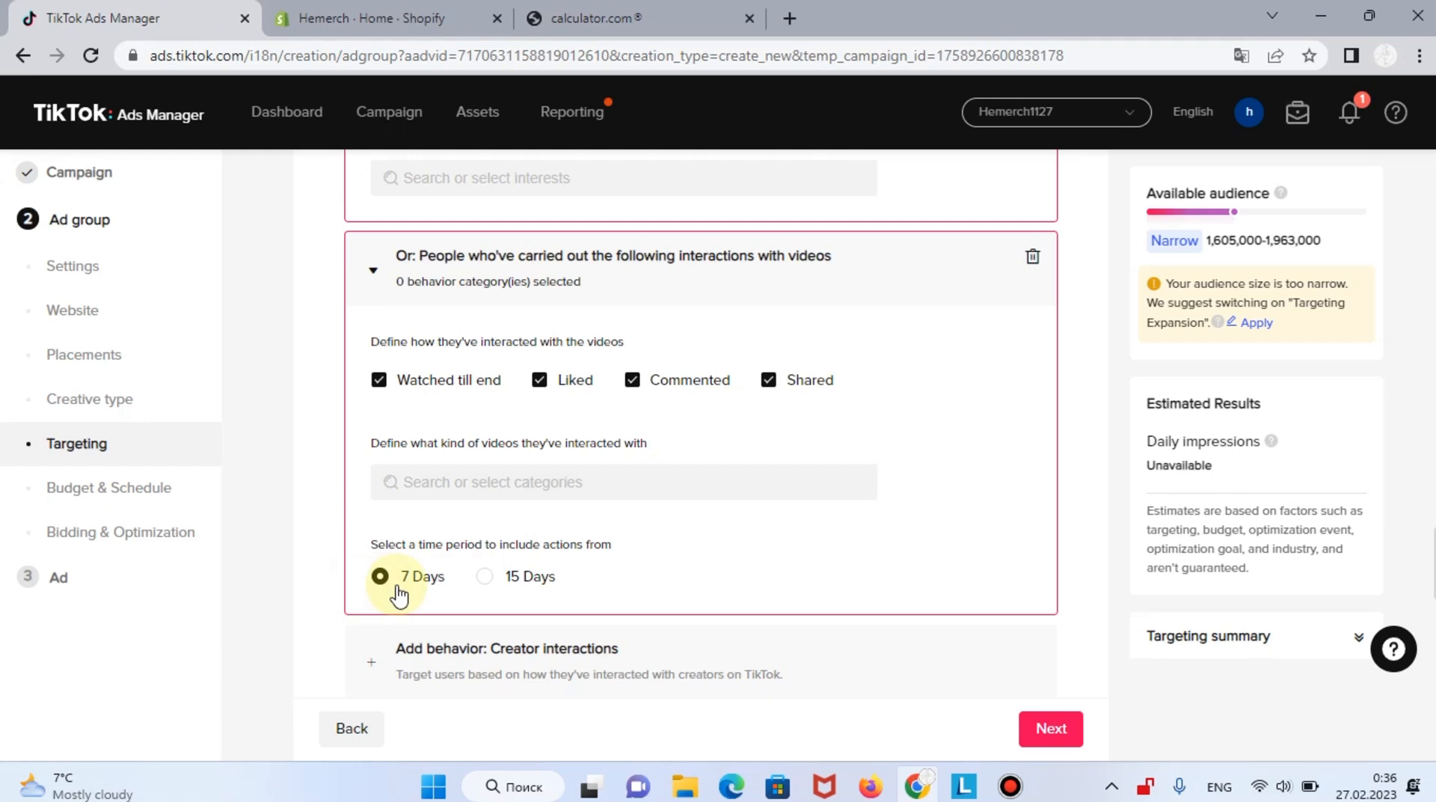
left_click(489, 582)
Add the Creator interactions behavior, leaving Followed and Viewed profile unselected.
scroll(452, 636, "down", 1)
scroll(457, 630, "down", 2)
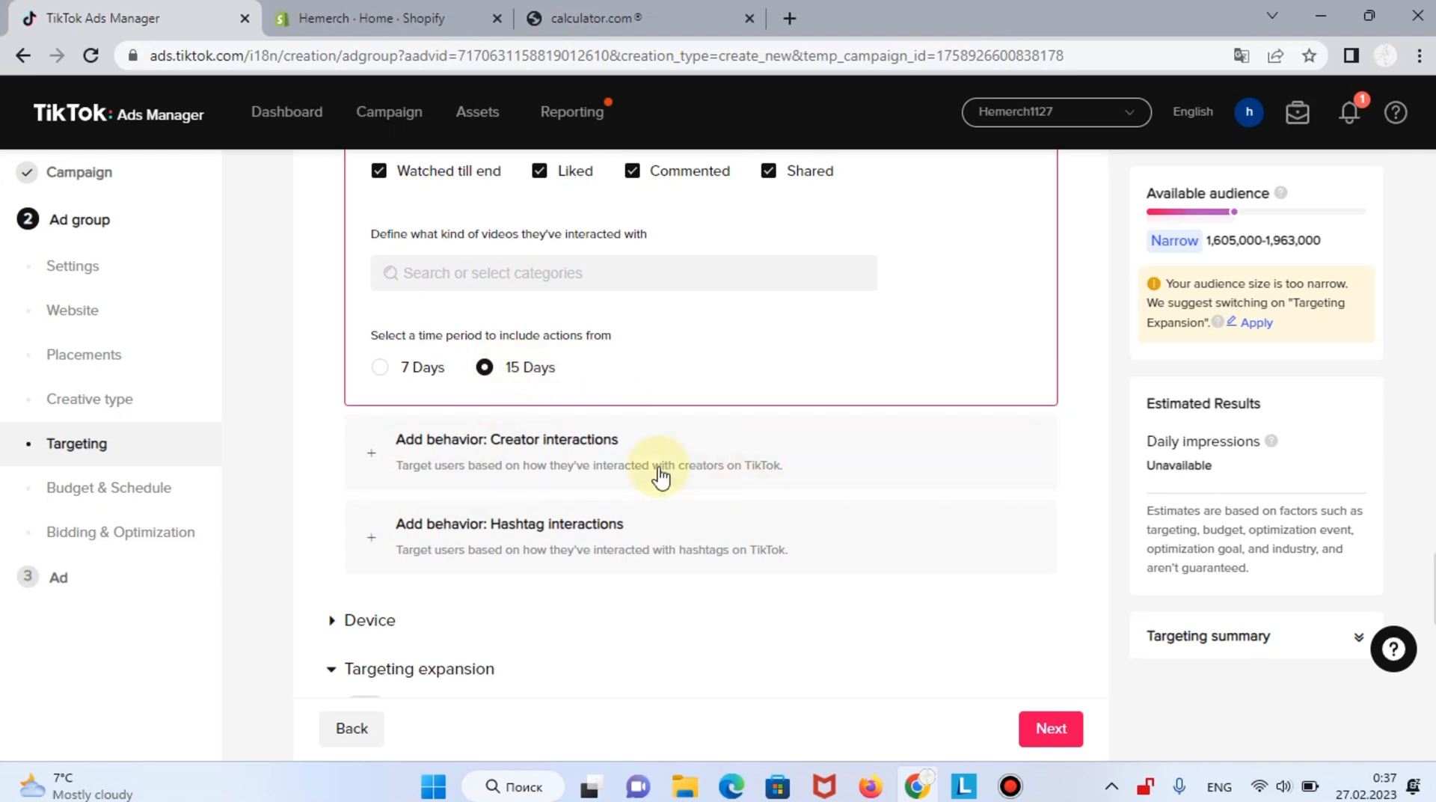
left_click(629, 464)
scroll(658, 524, "down", 1)
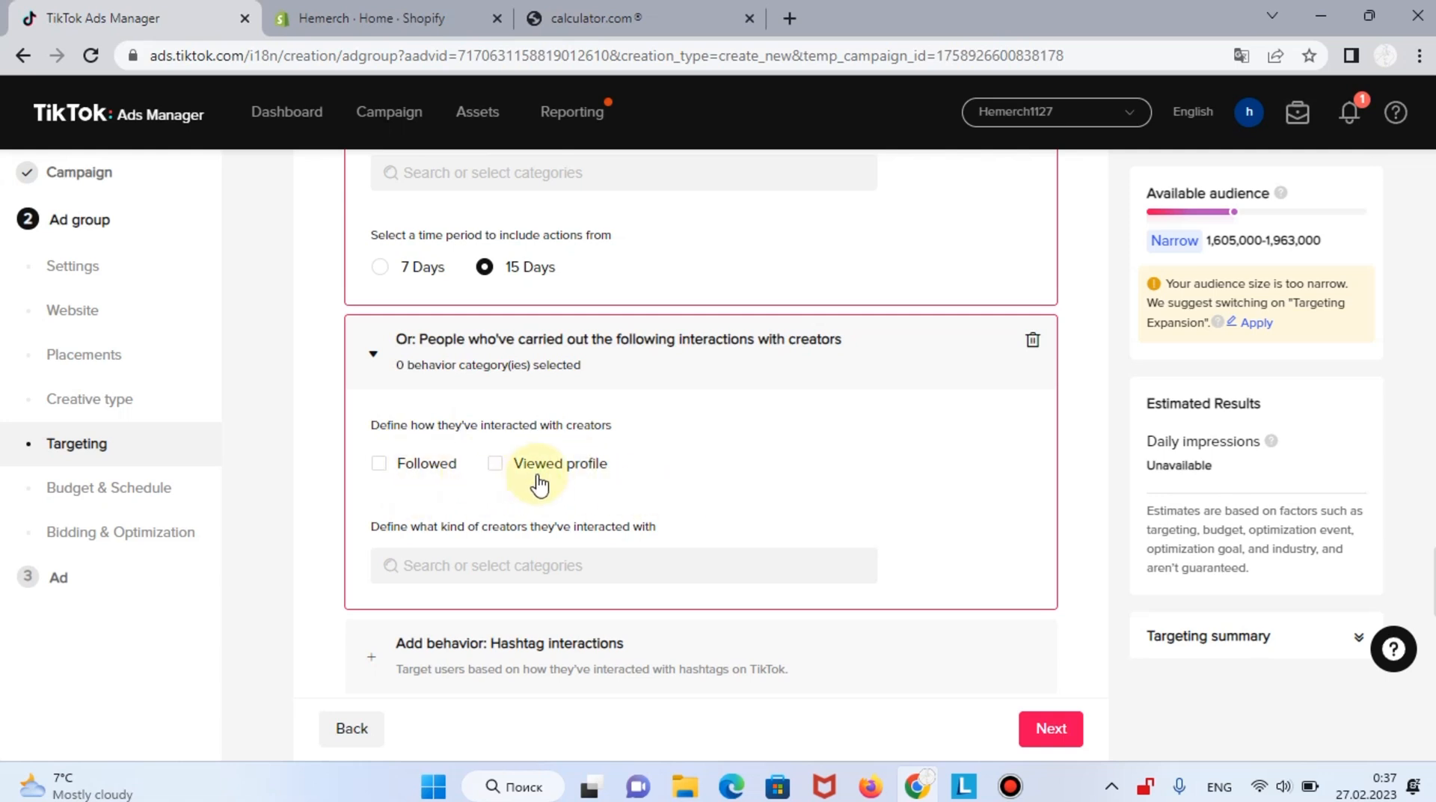
Add the Hashtag interactions behavior and check its hashtag search without selecting any hashtag.
scroll(538, 481, "down", 6)
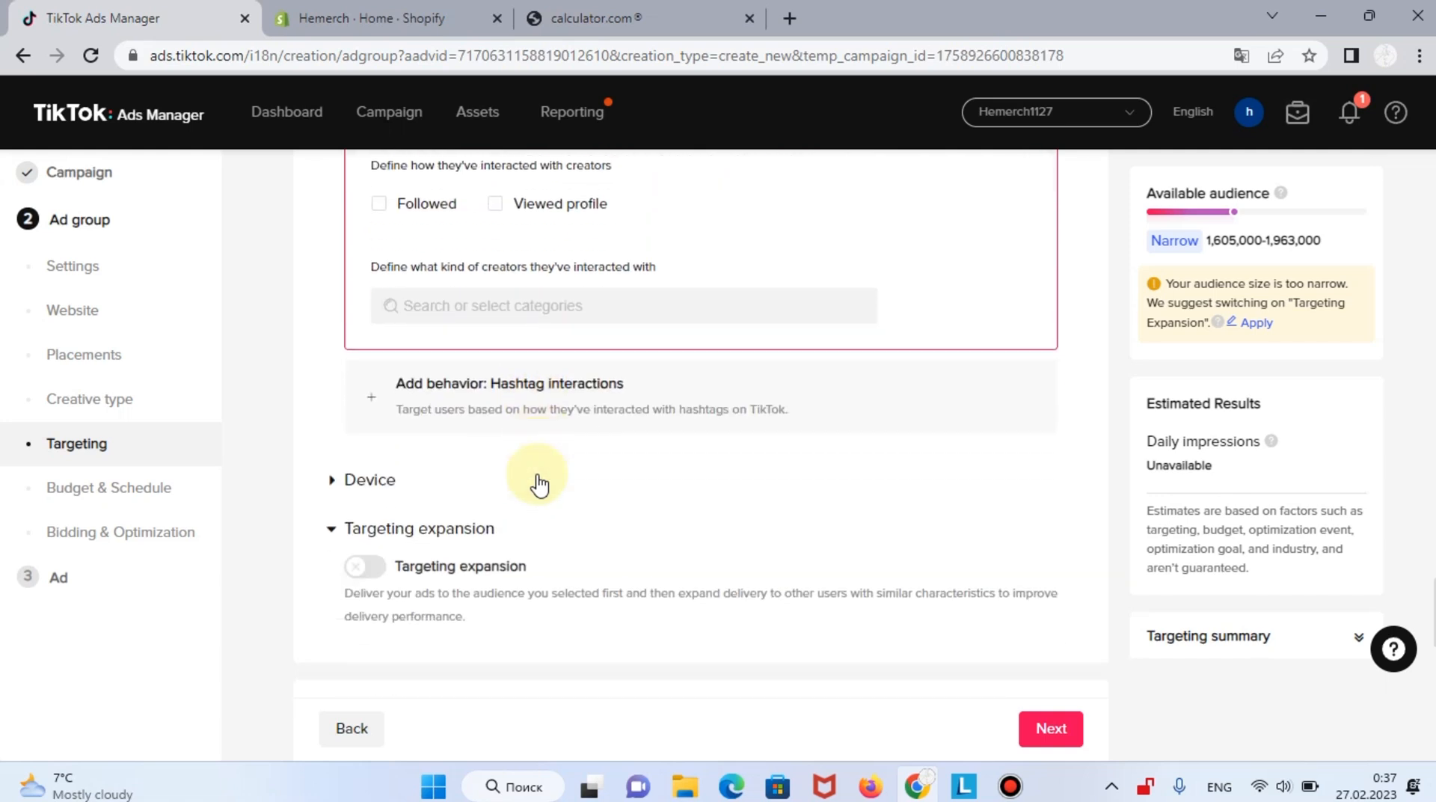
left_click(551, 291)
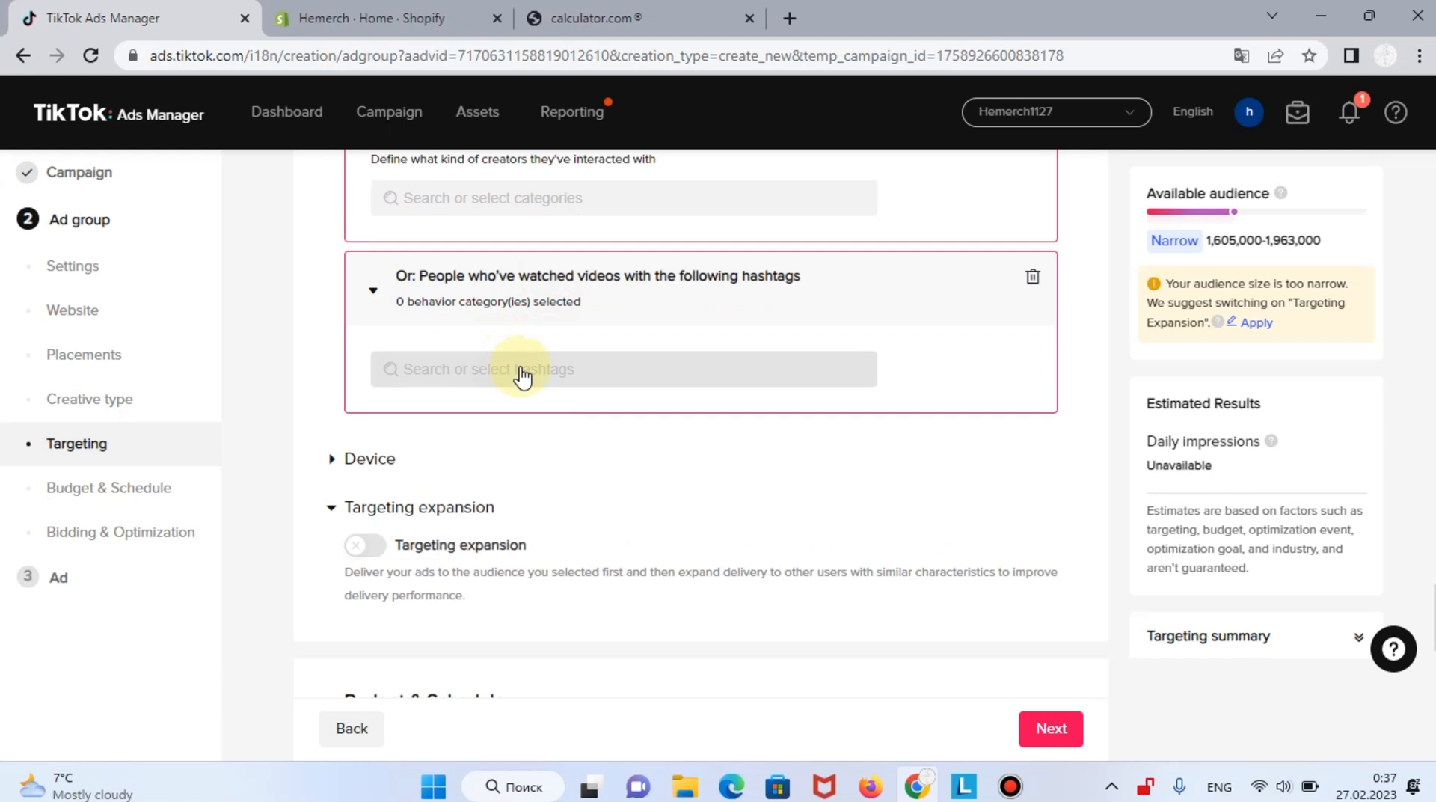
left_click(522, 376)
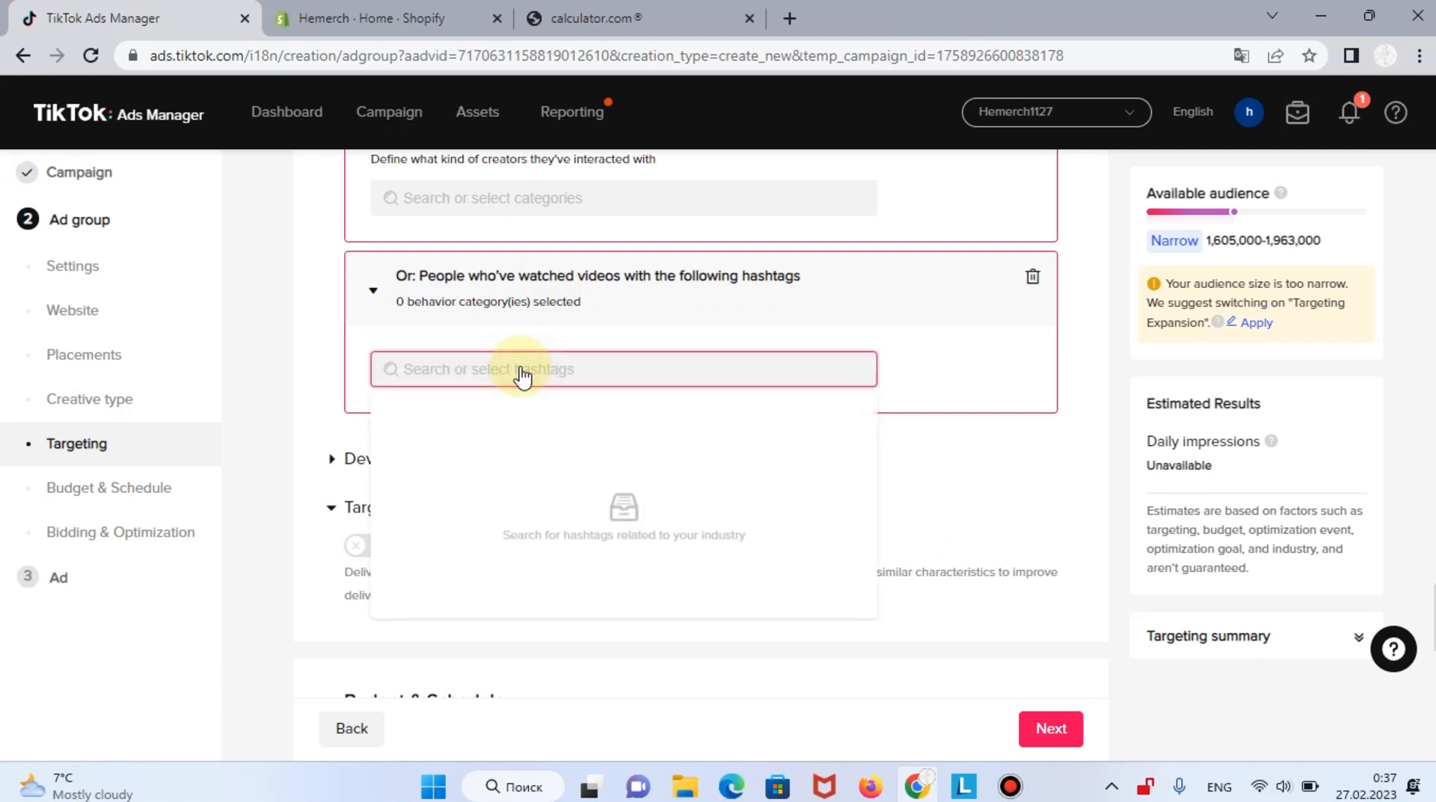
left_click(326, 387)
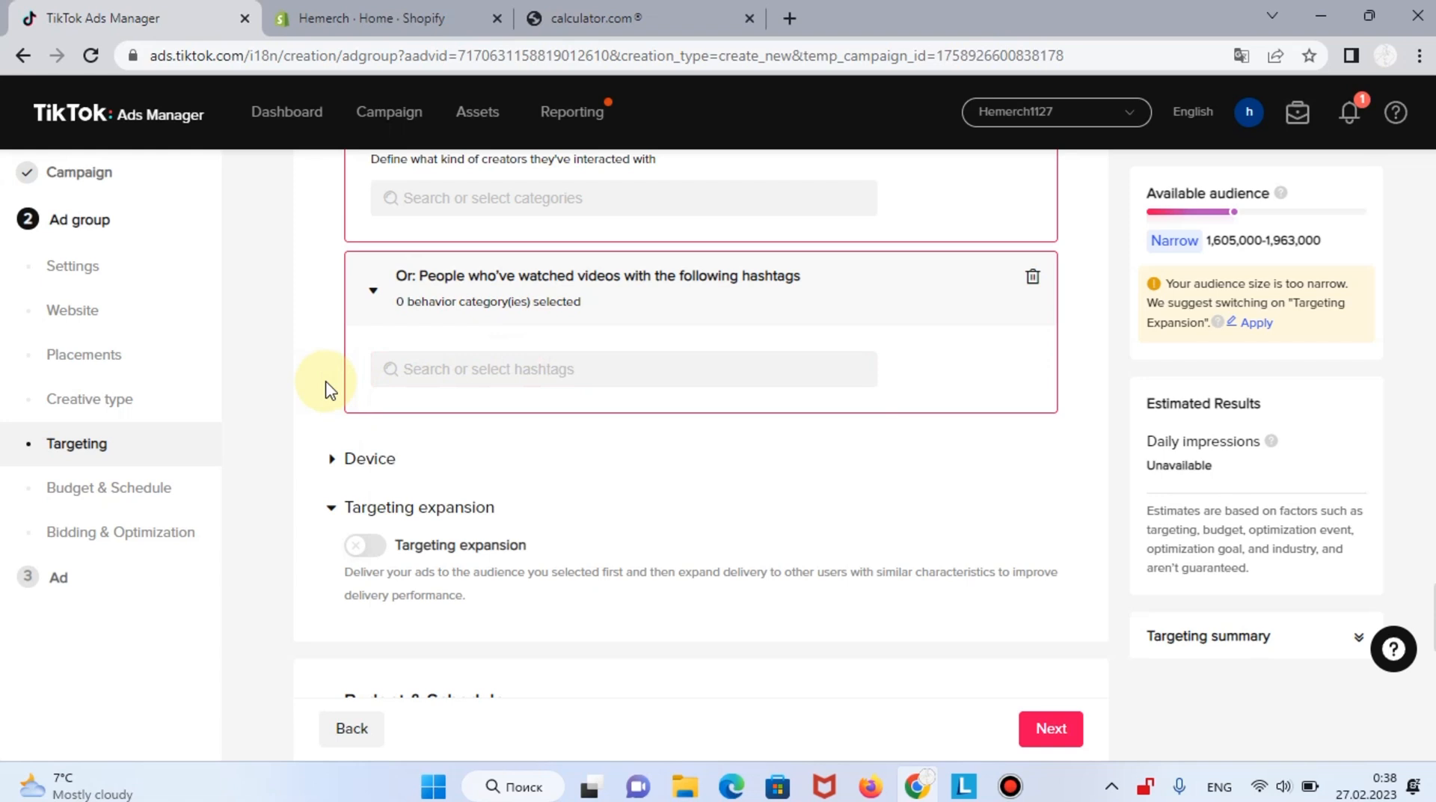
Expand the device targeting settings and review the operating system, OS version, device model, connection type, carrier and device price options.
left_click(370, 460)
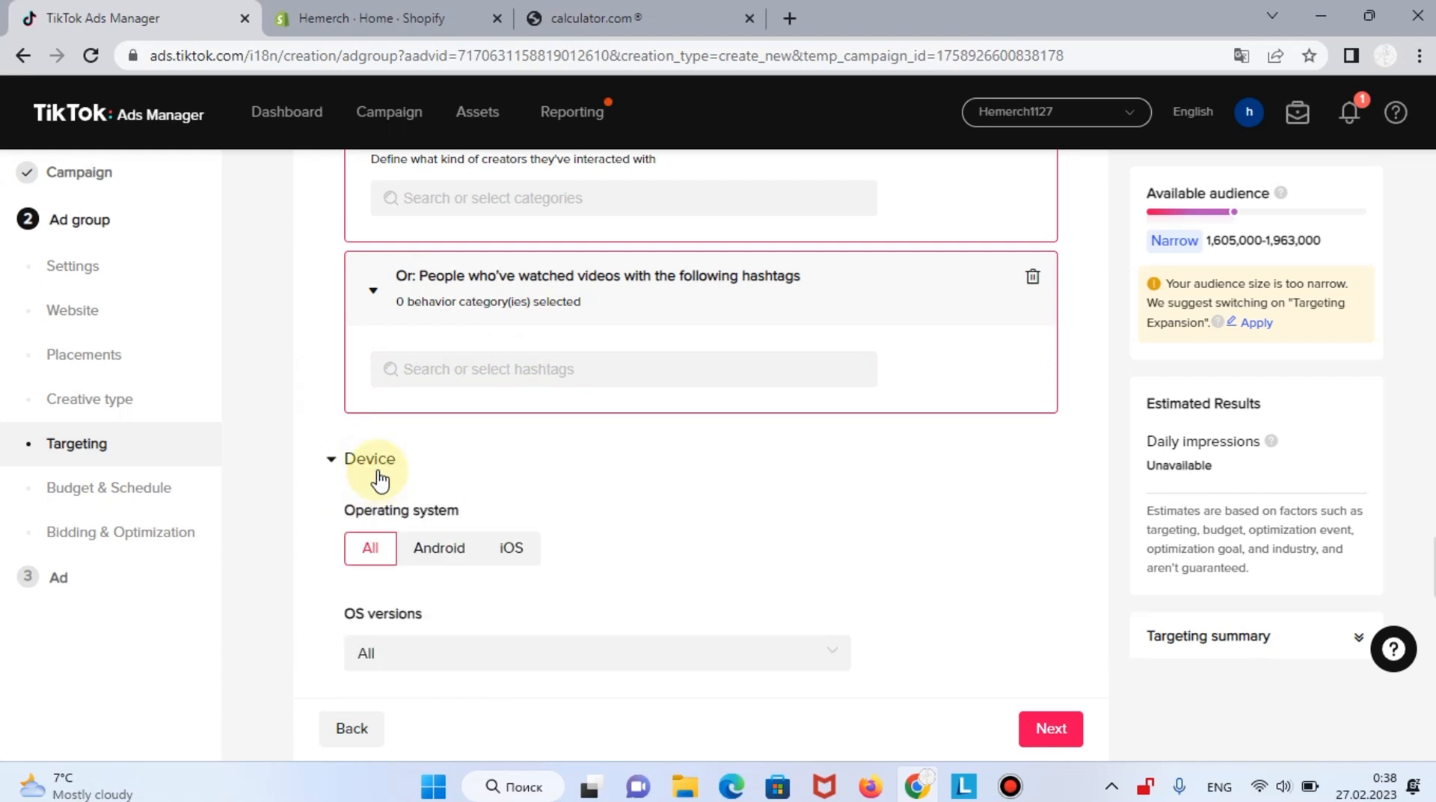
scroll(560, 524, "down", 2)
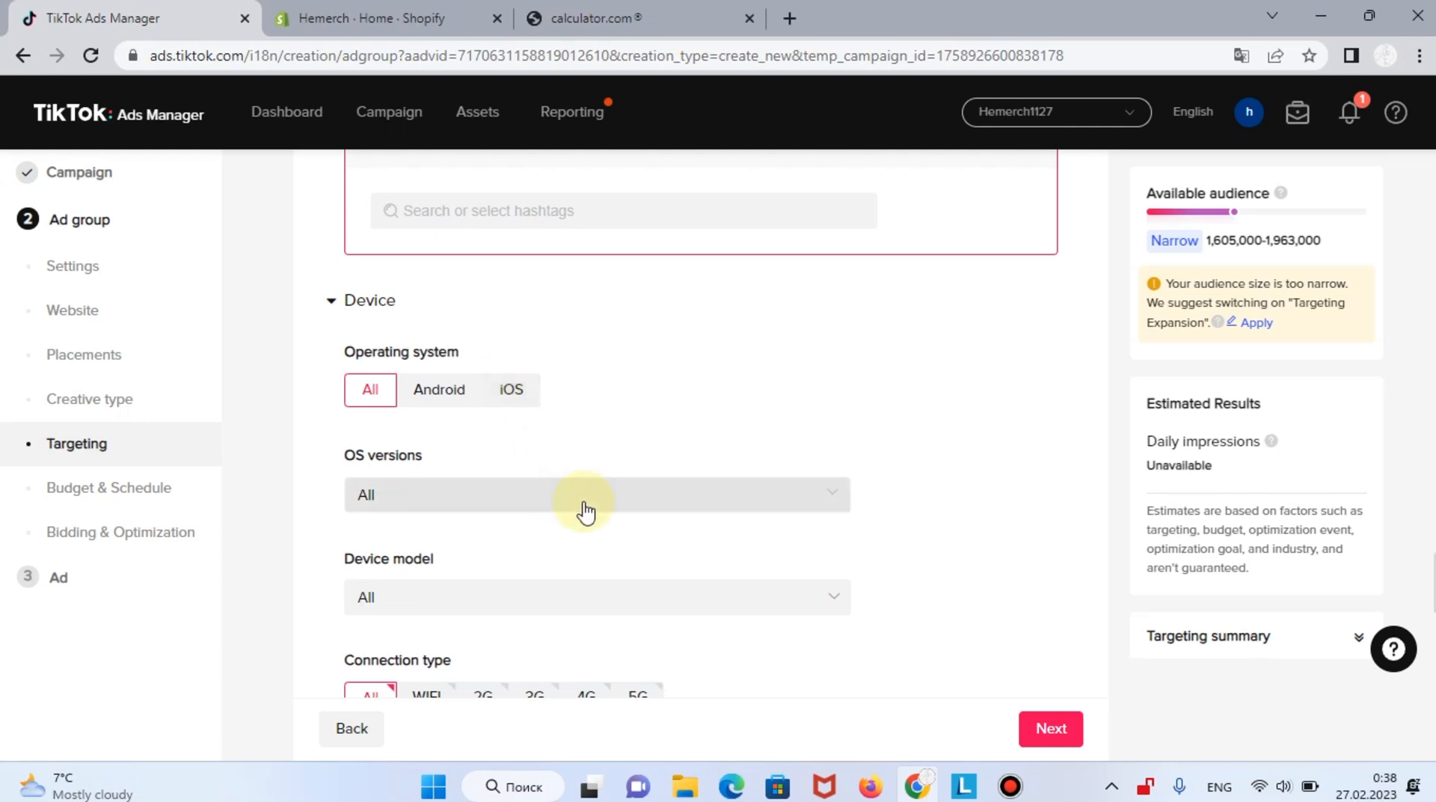
scroll(586, 511, "down", 1)
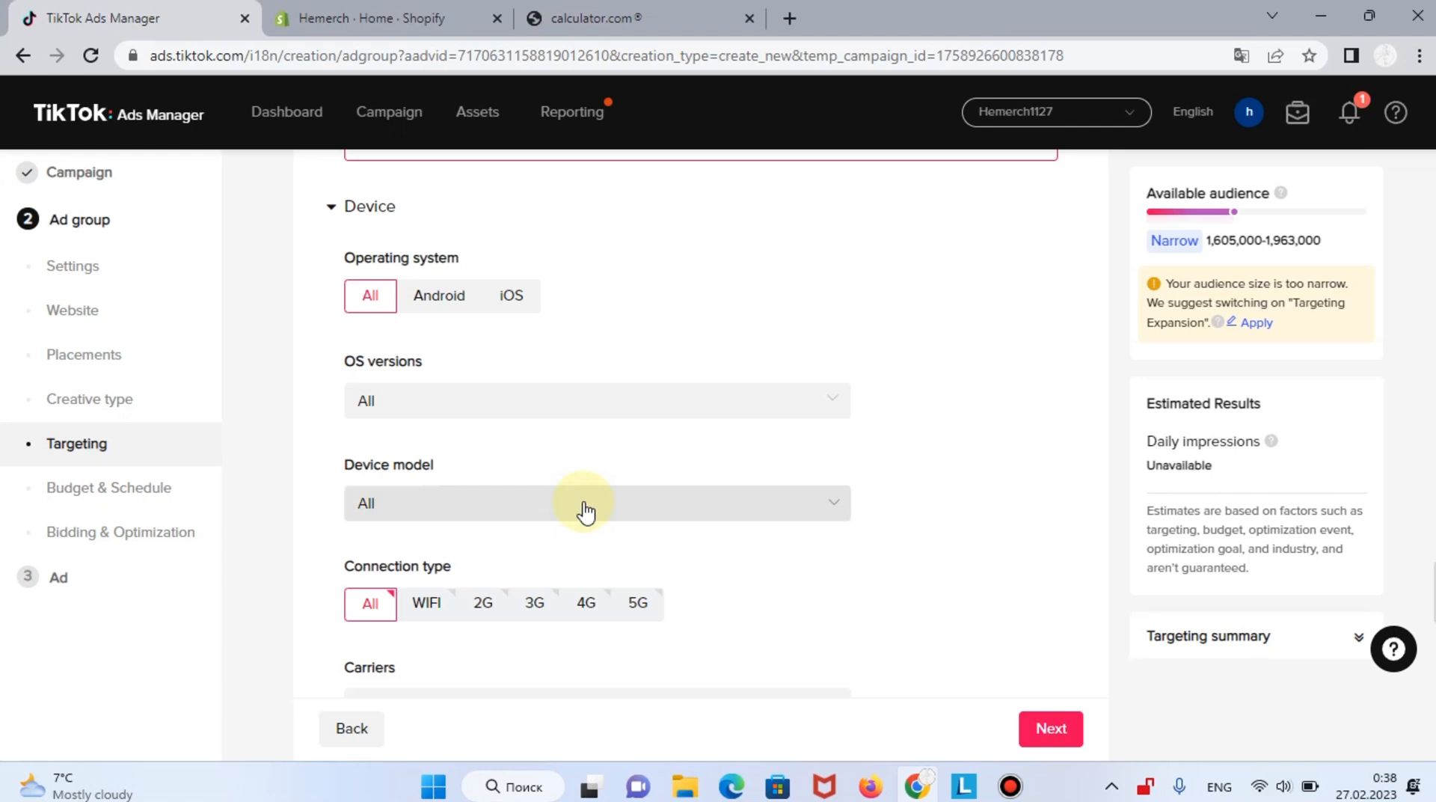
scroll(585, 510, "down", 2)
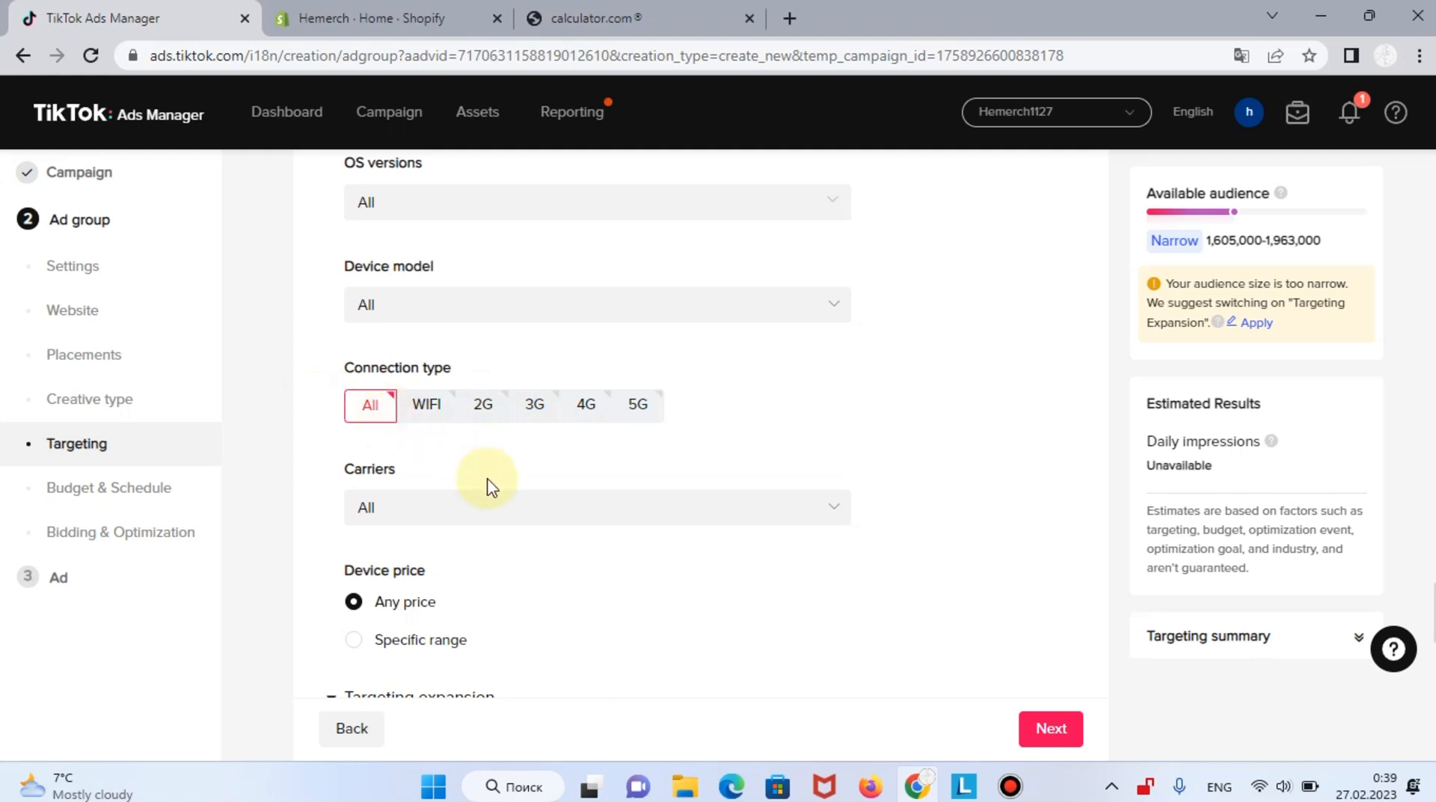
scroll(560, 478, "down", 1)
scroll(563, 479, "down", 3)
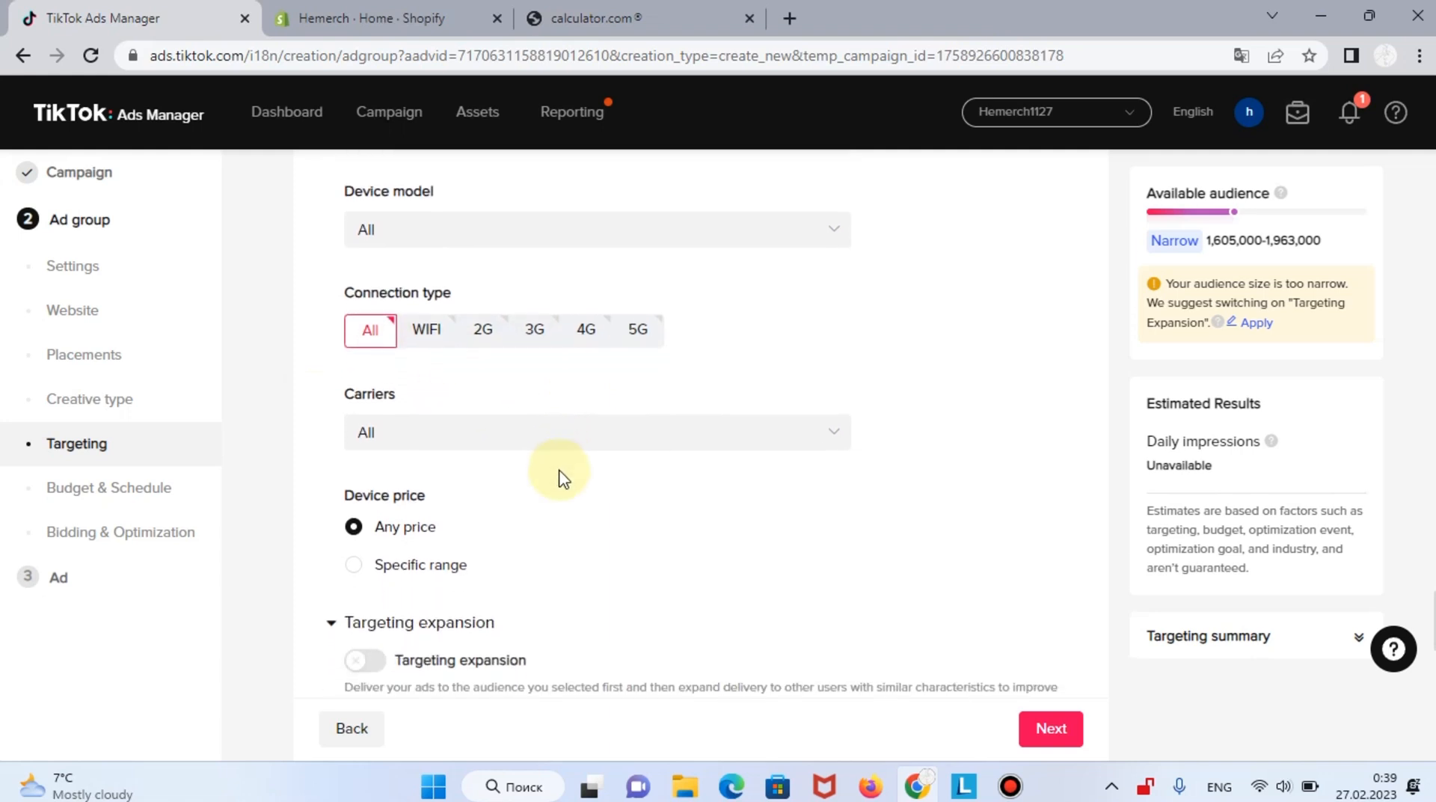
Check the list of carriers without selecting any, and try a specific device price range before restoring Any price.
left_click(451, 412)
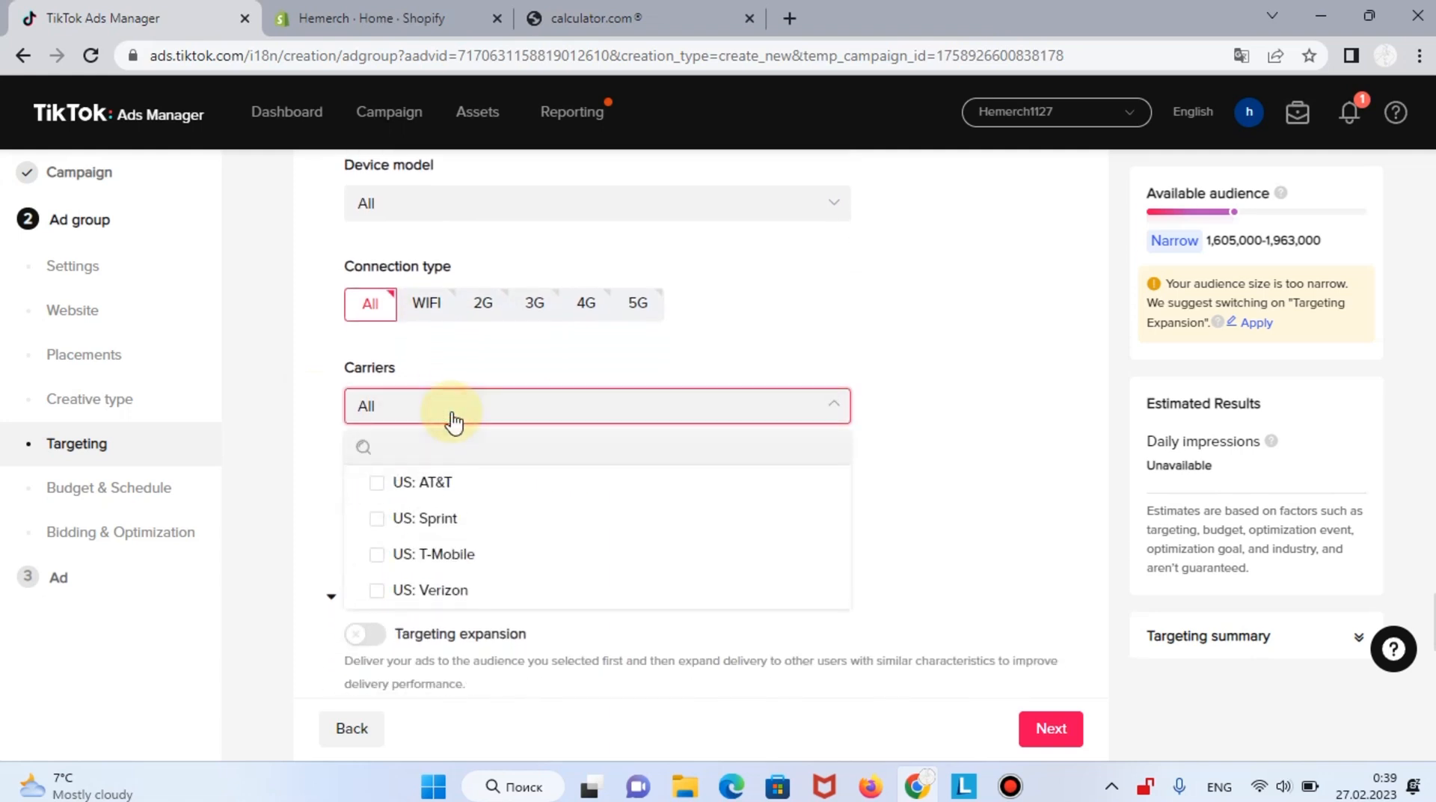
scroll(513, 442, "down", 3)
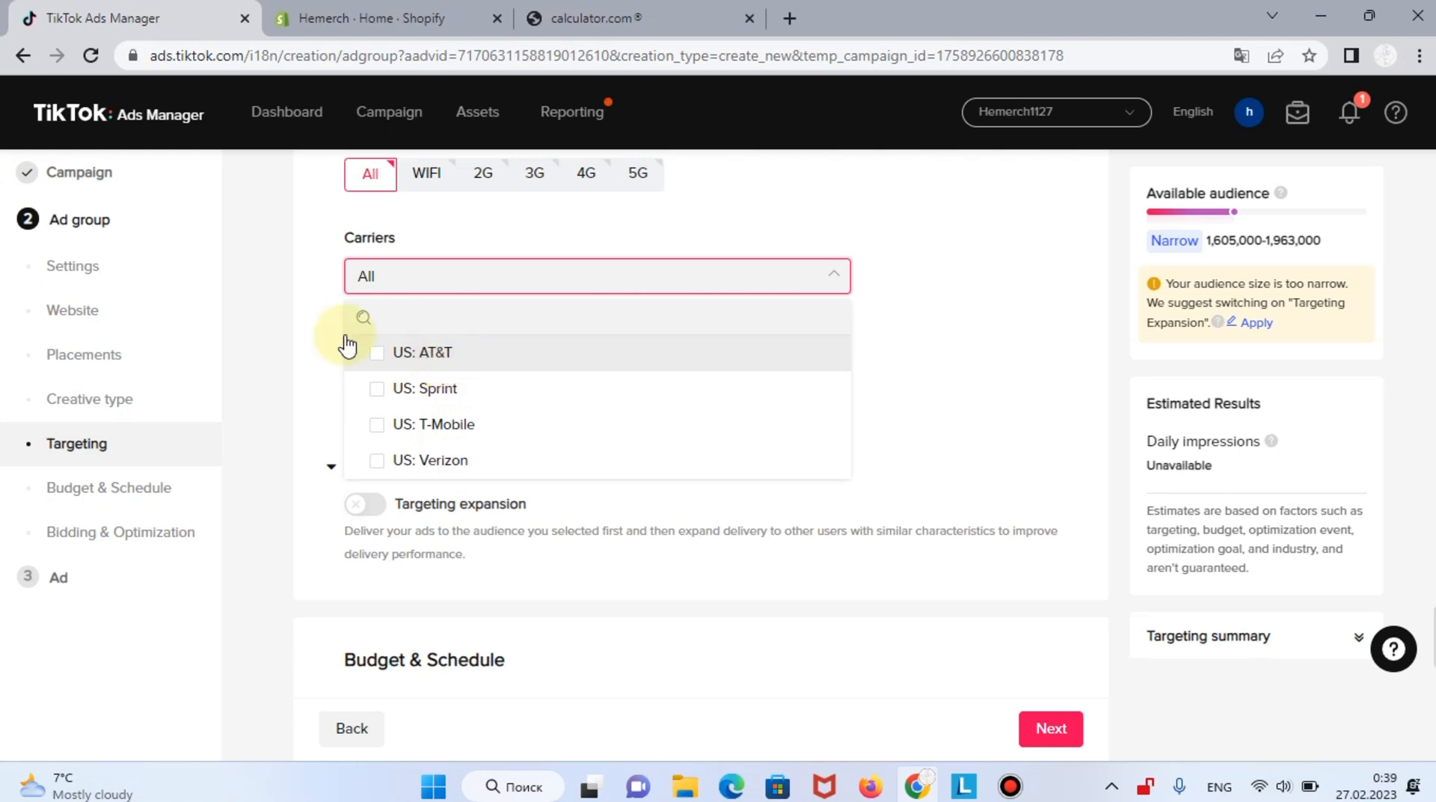
left_click(335, 295)
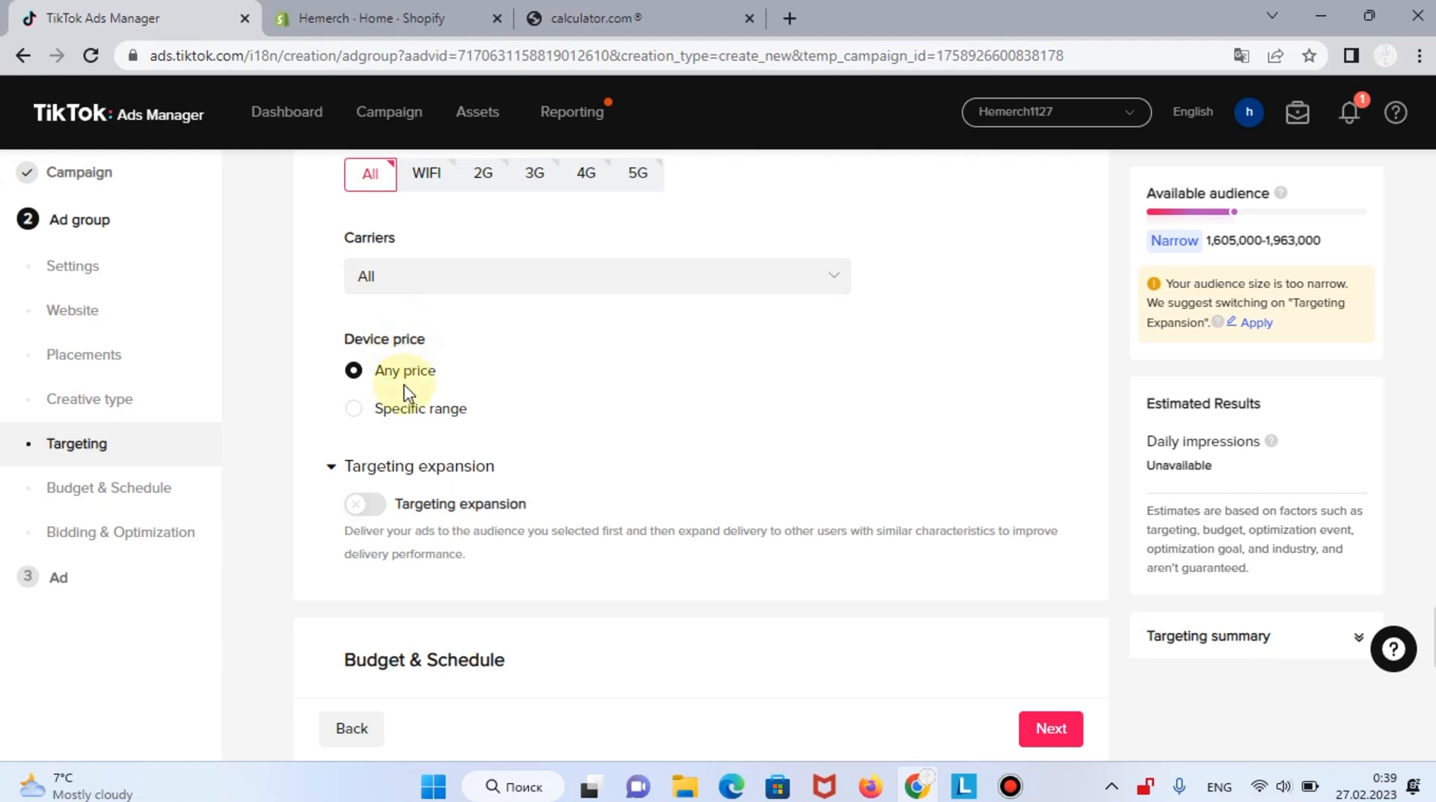
left_click(378, 411)
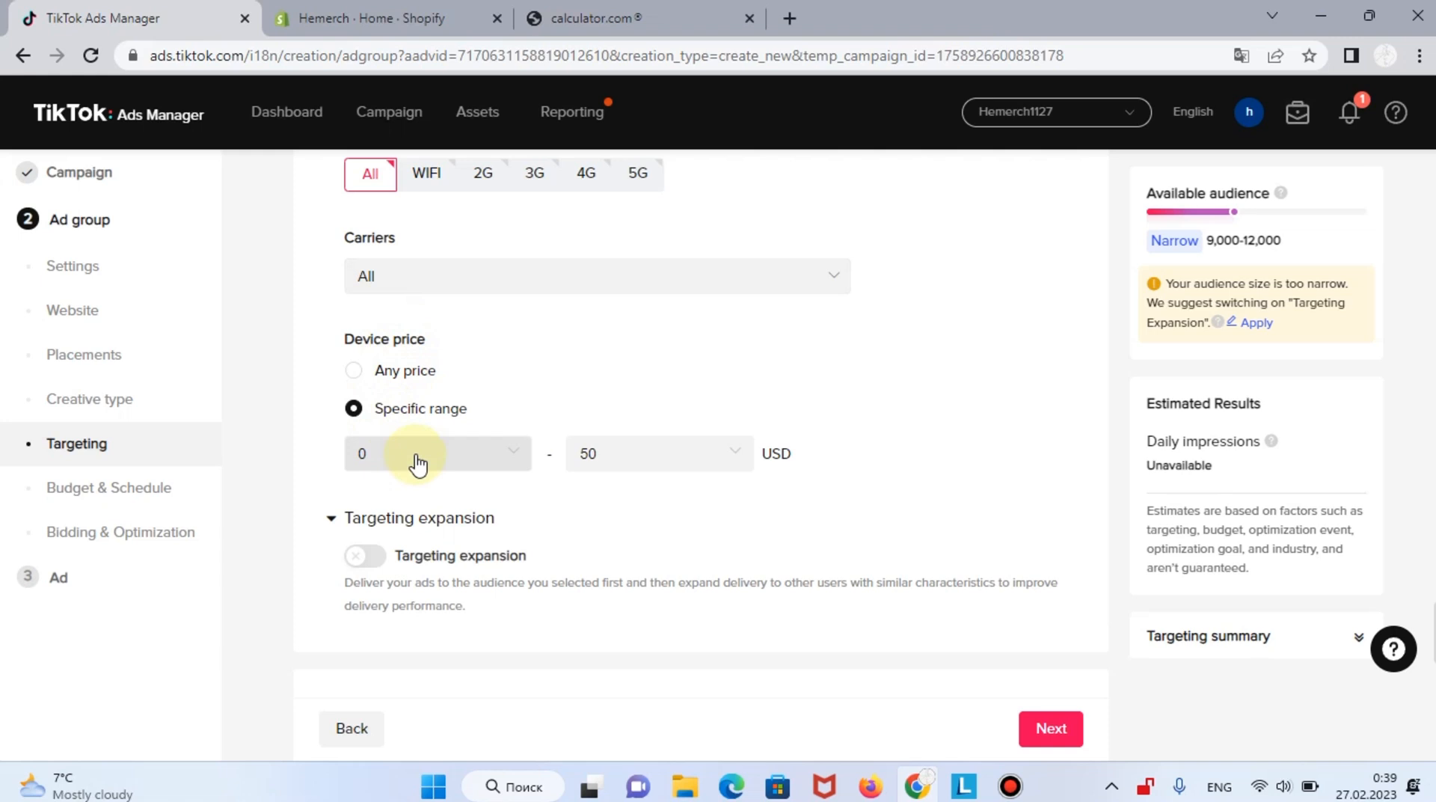
left_click(373, 371)
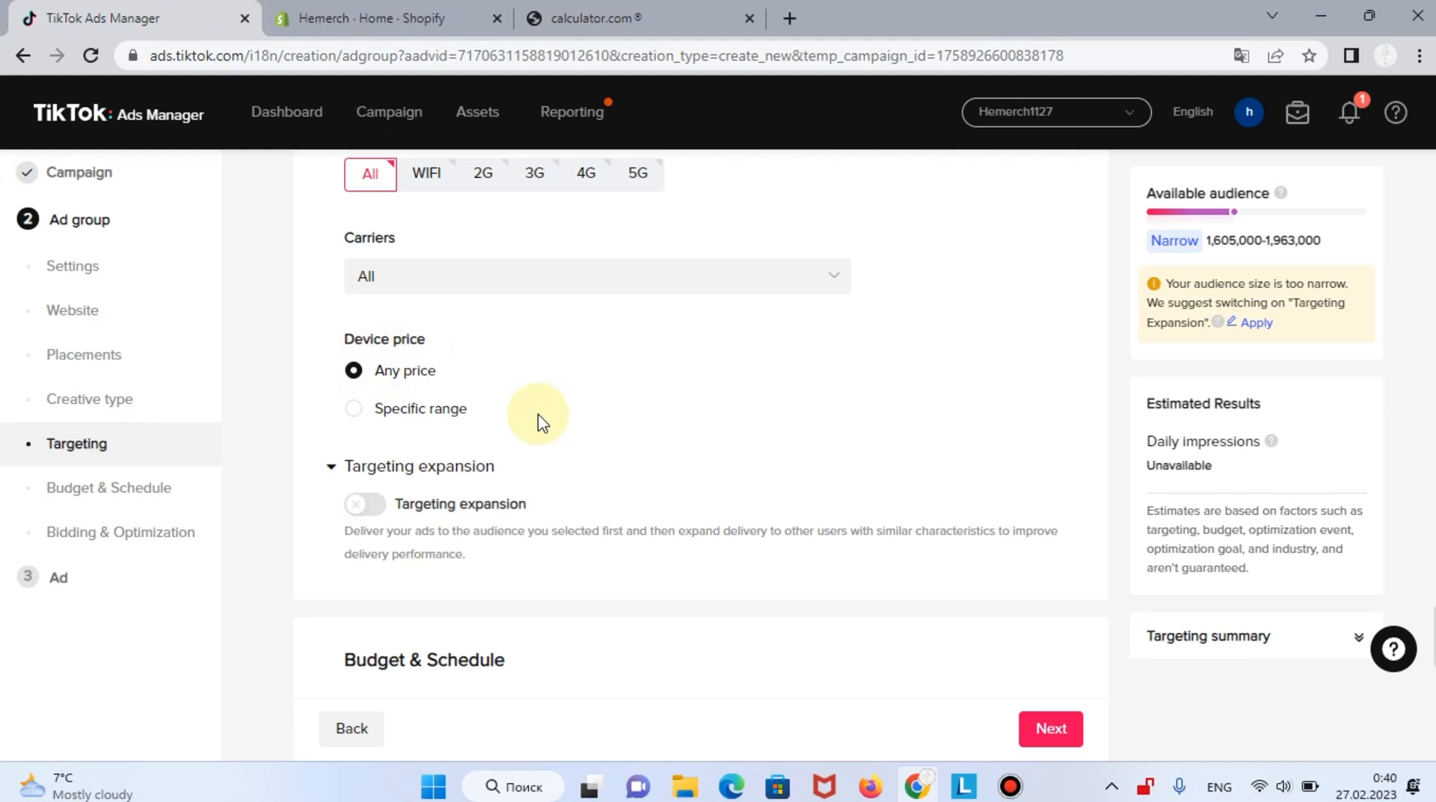
Try turning on targeting expansion to see which criteria it can cover, and switch it off again.
left_click(365, 503)
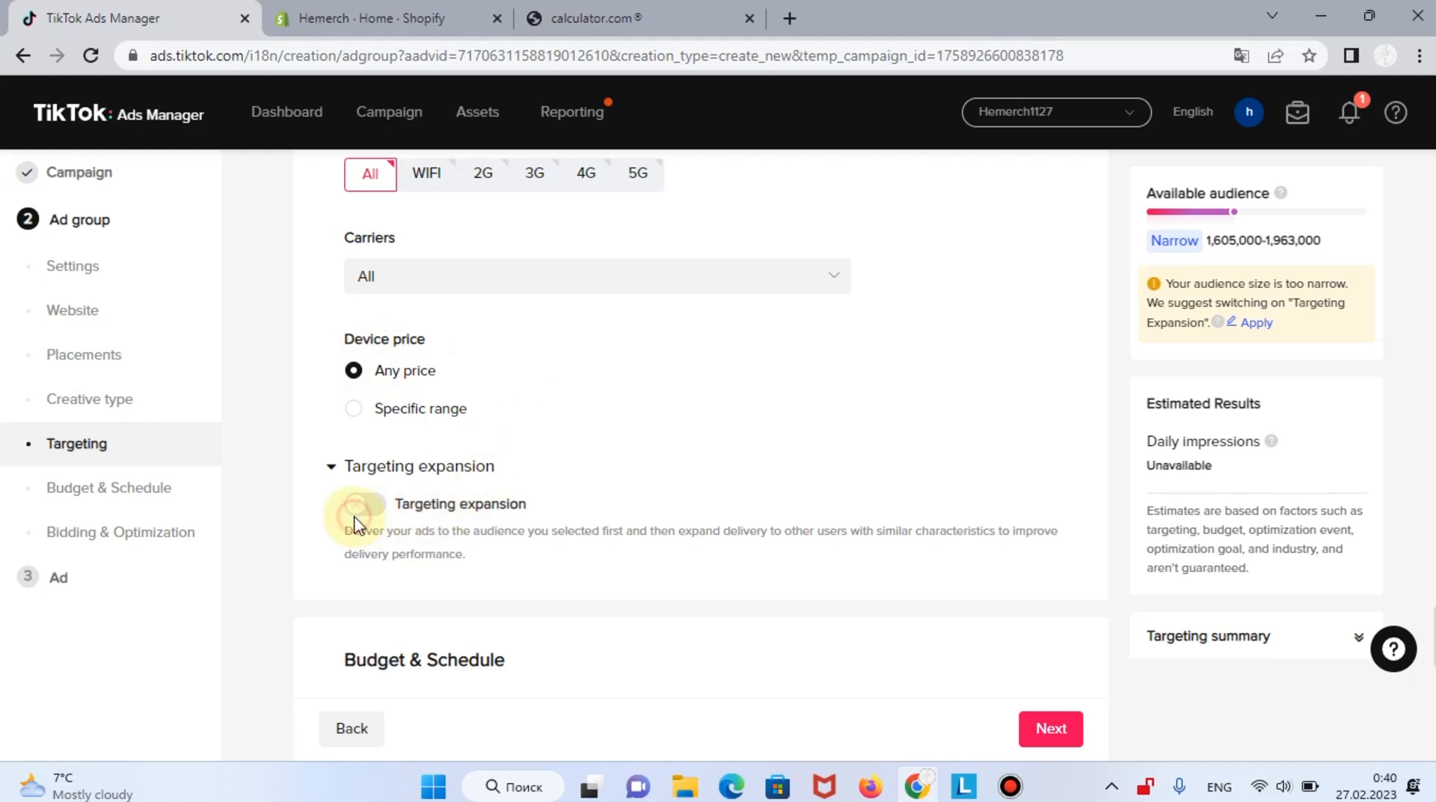
scroll(415, 546, "down", 2)
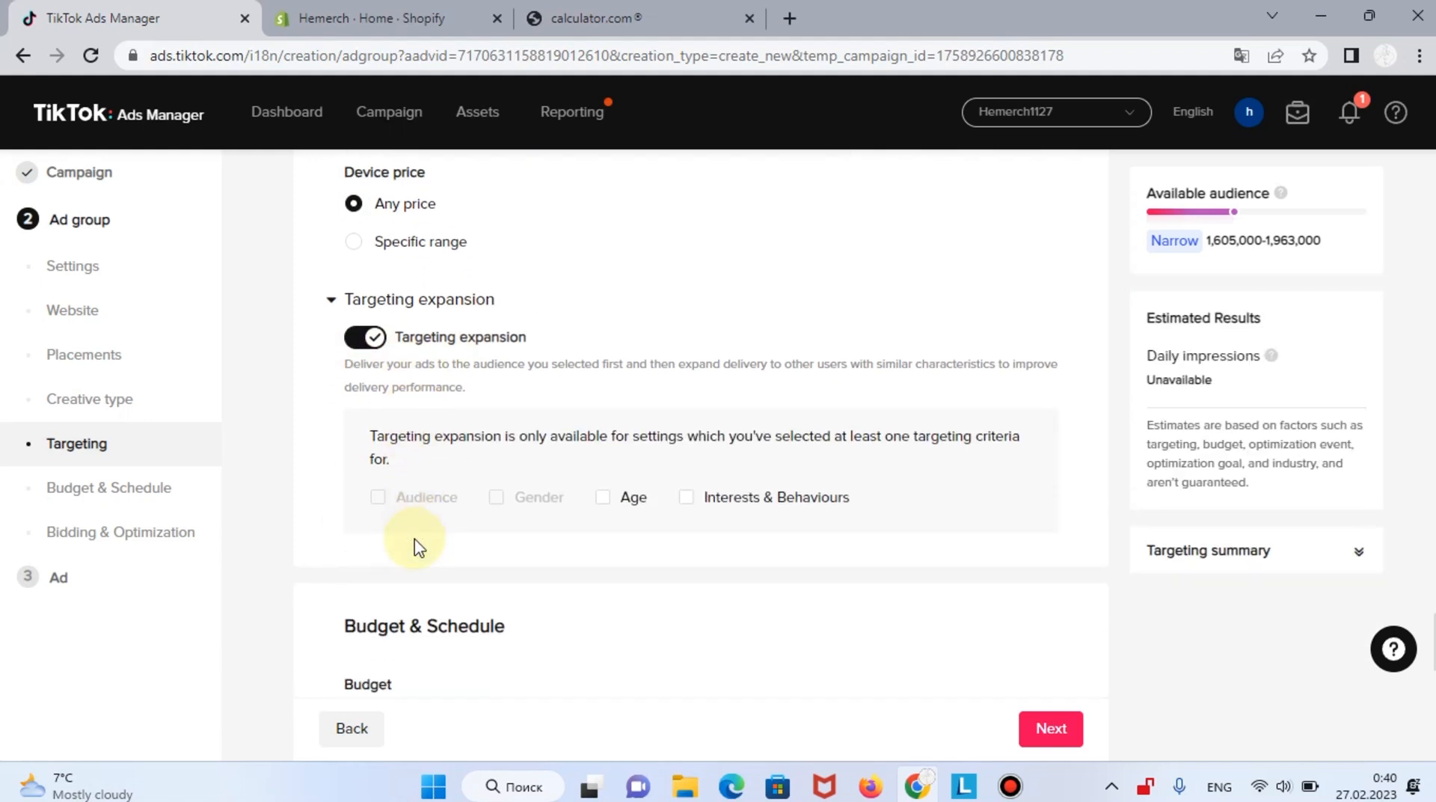
scroll(415, 545, "down", 2)
scroll(417, 547, "up", 1)
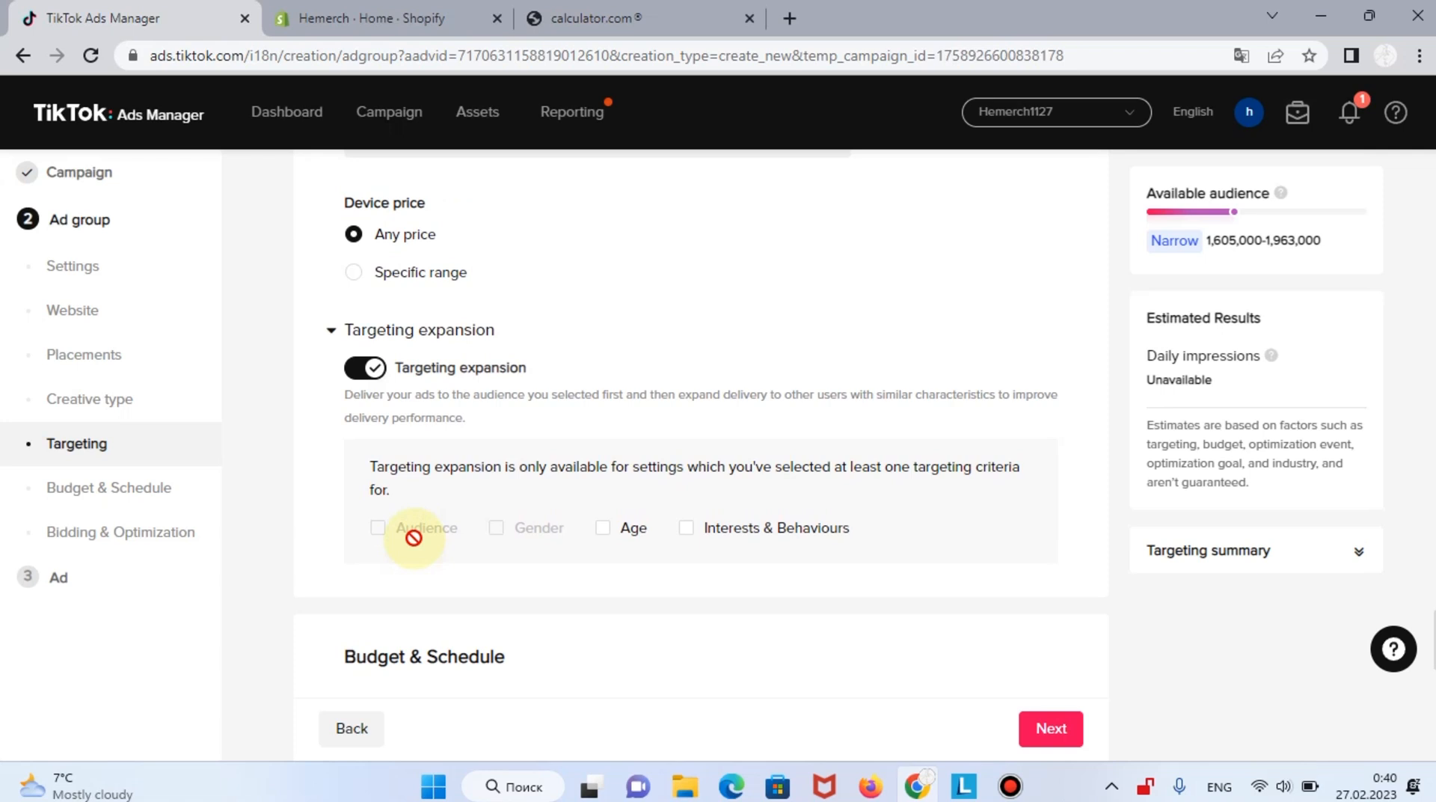
left_click(370, 367)
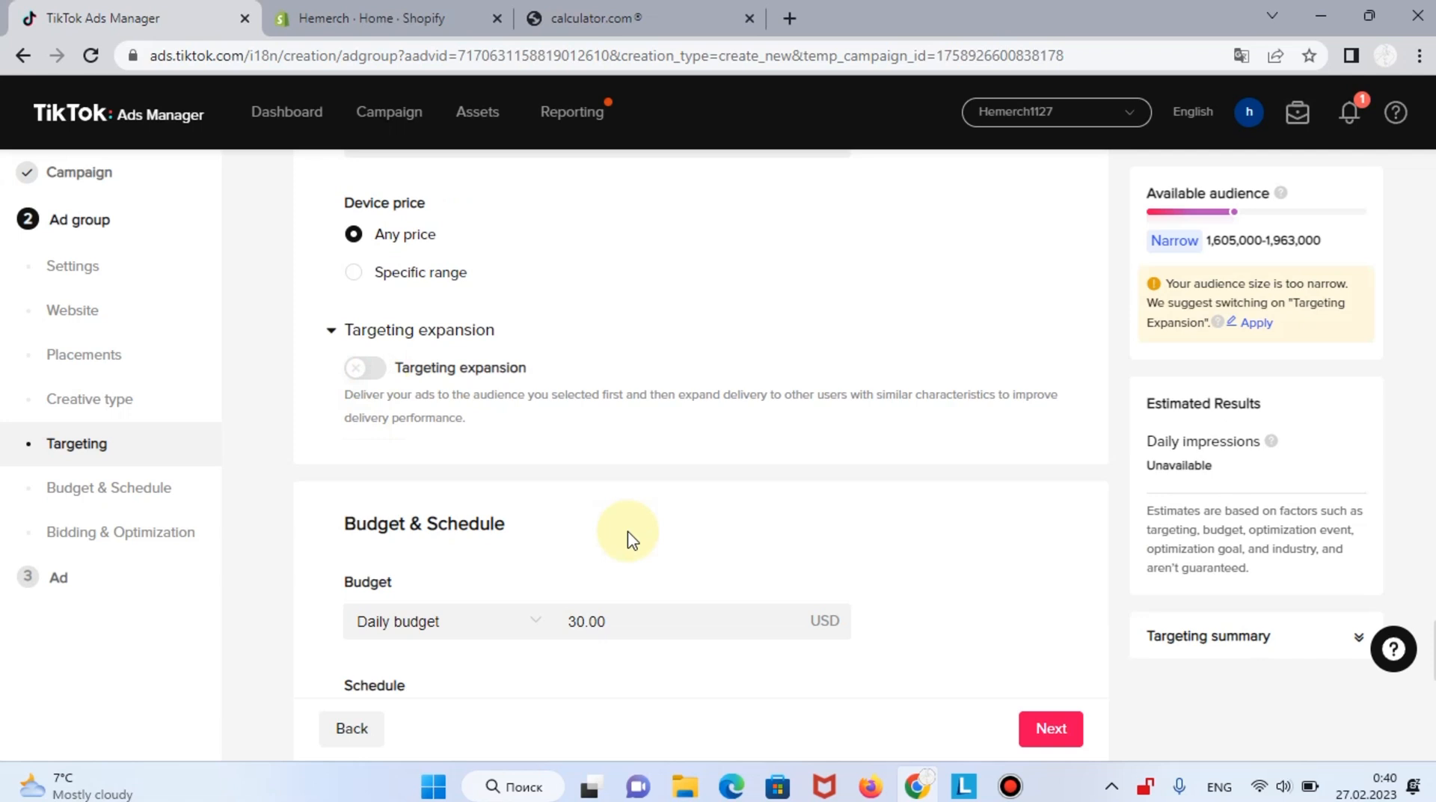
Try running the ad group within a date range, and return the schedule to running continuously after the start time.
scroll(628, 536, "down", 2)
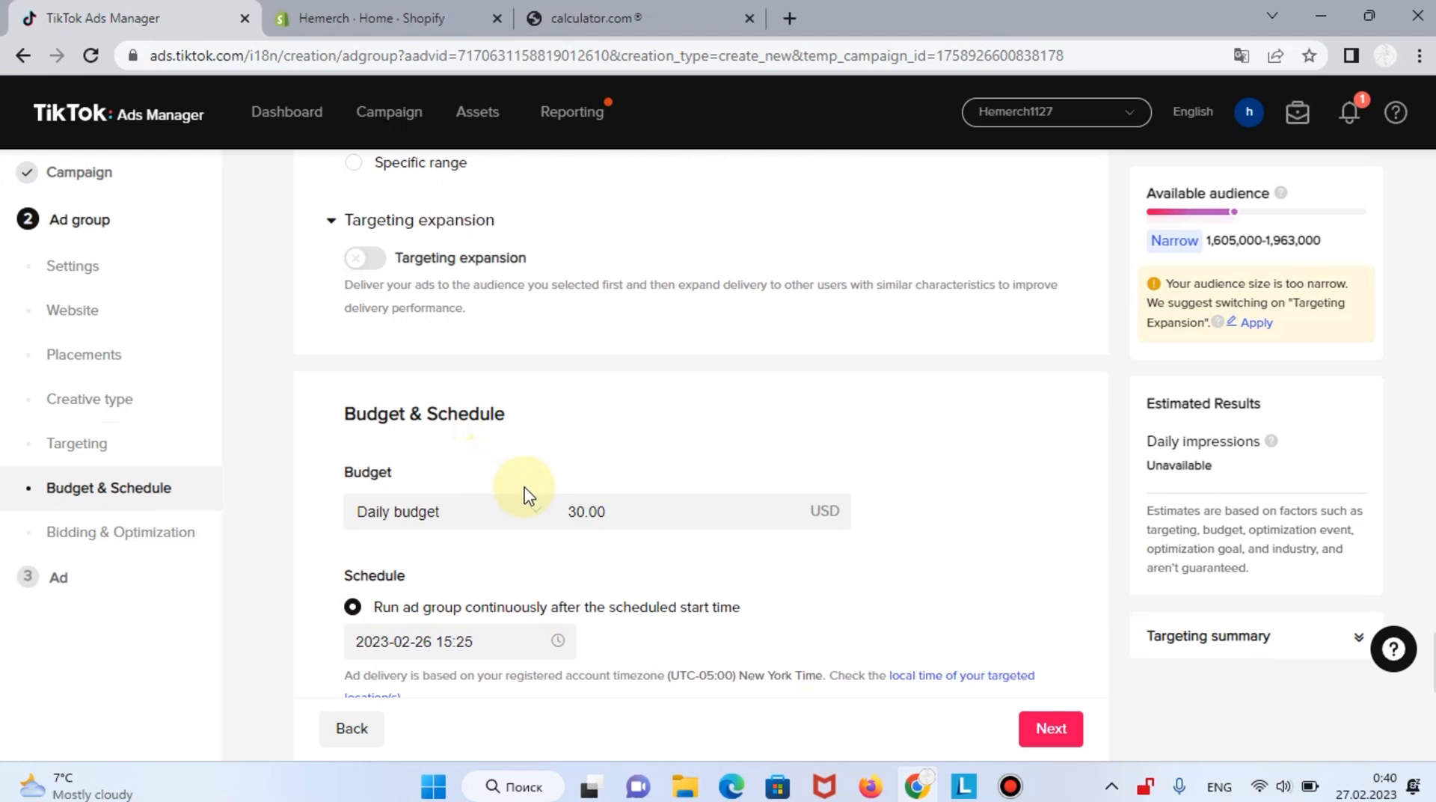
scroll(632, 511, "down", 3)
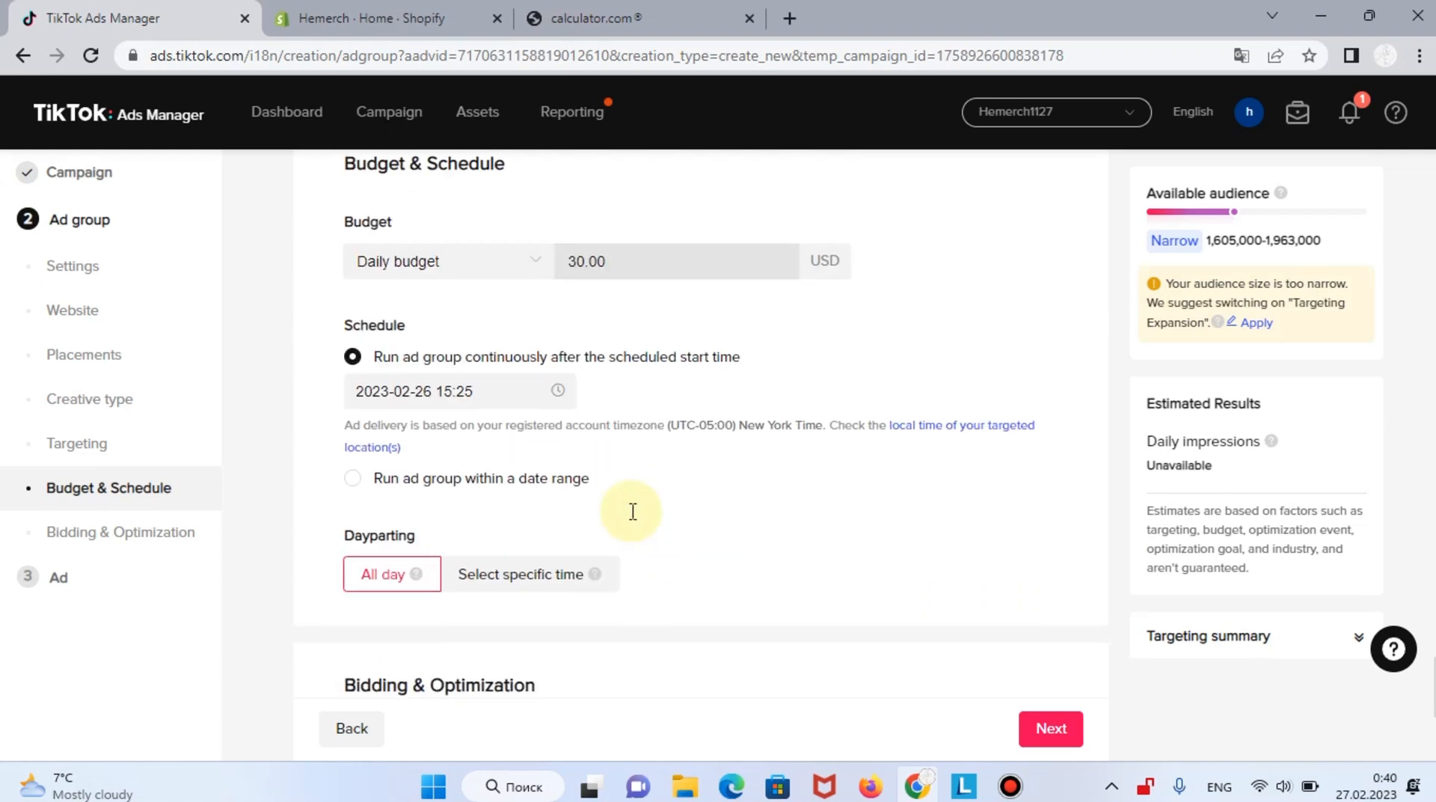
scroll(632, 511, "up", 2)
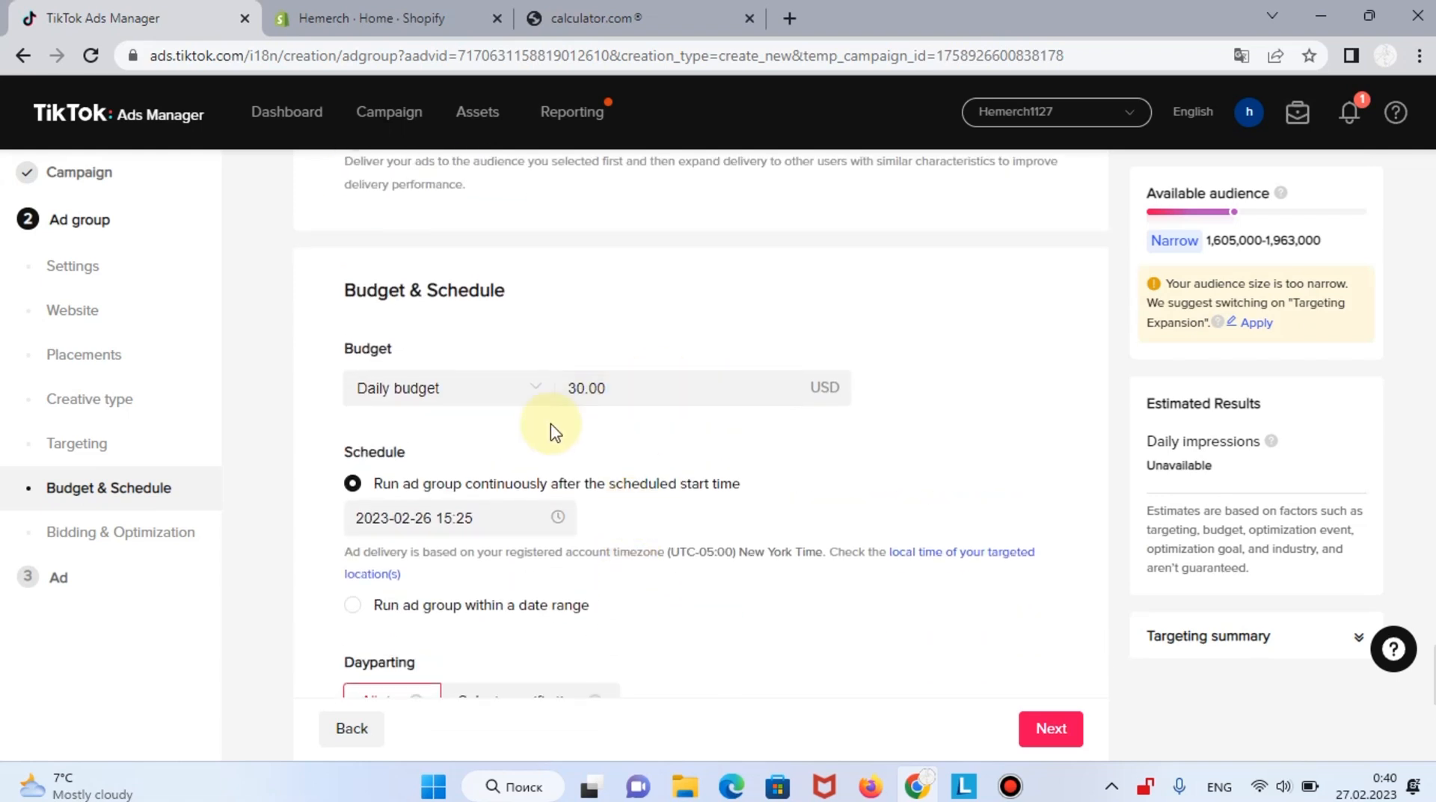
left_click(356, 599)
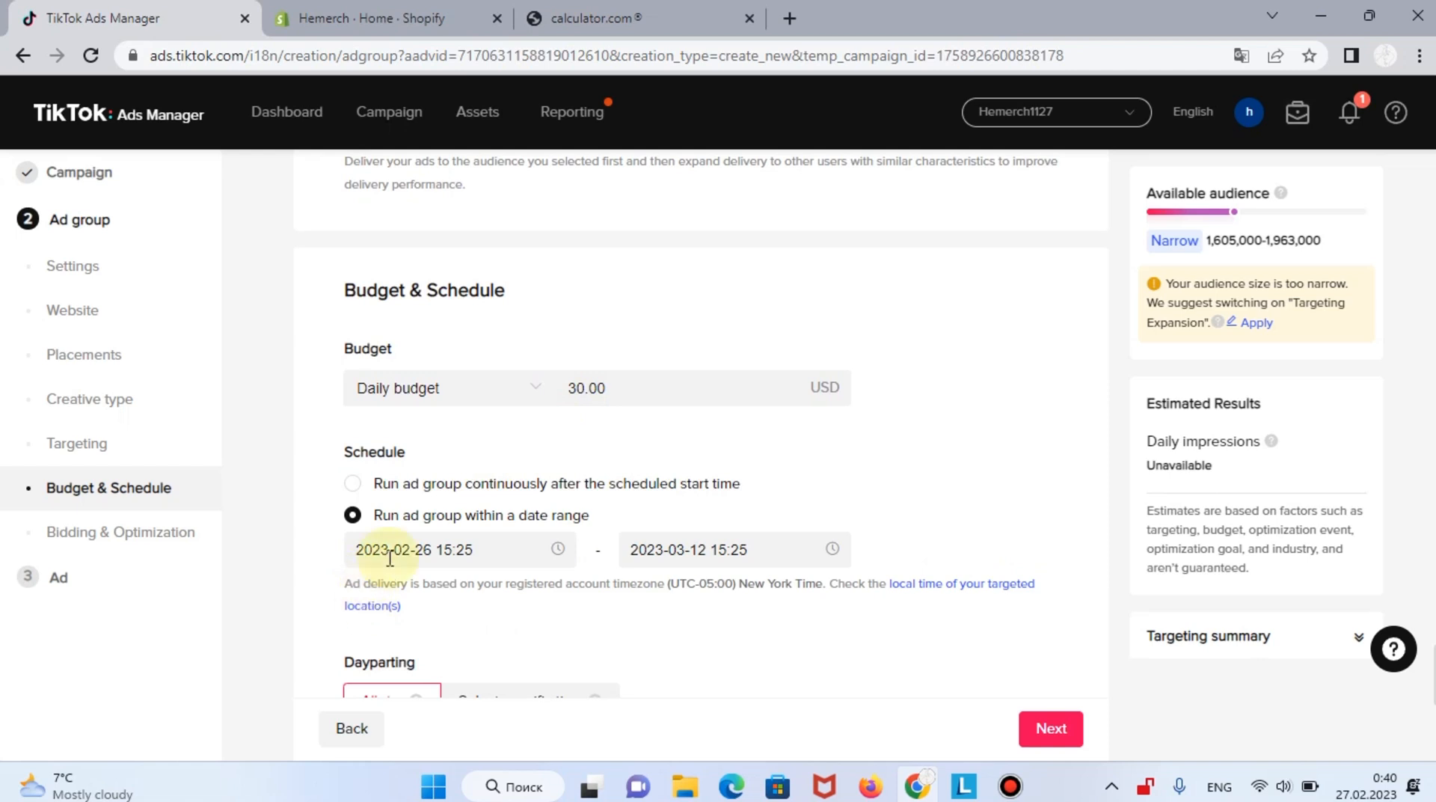
left_click(359, 483)
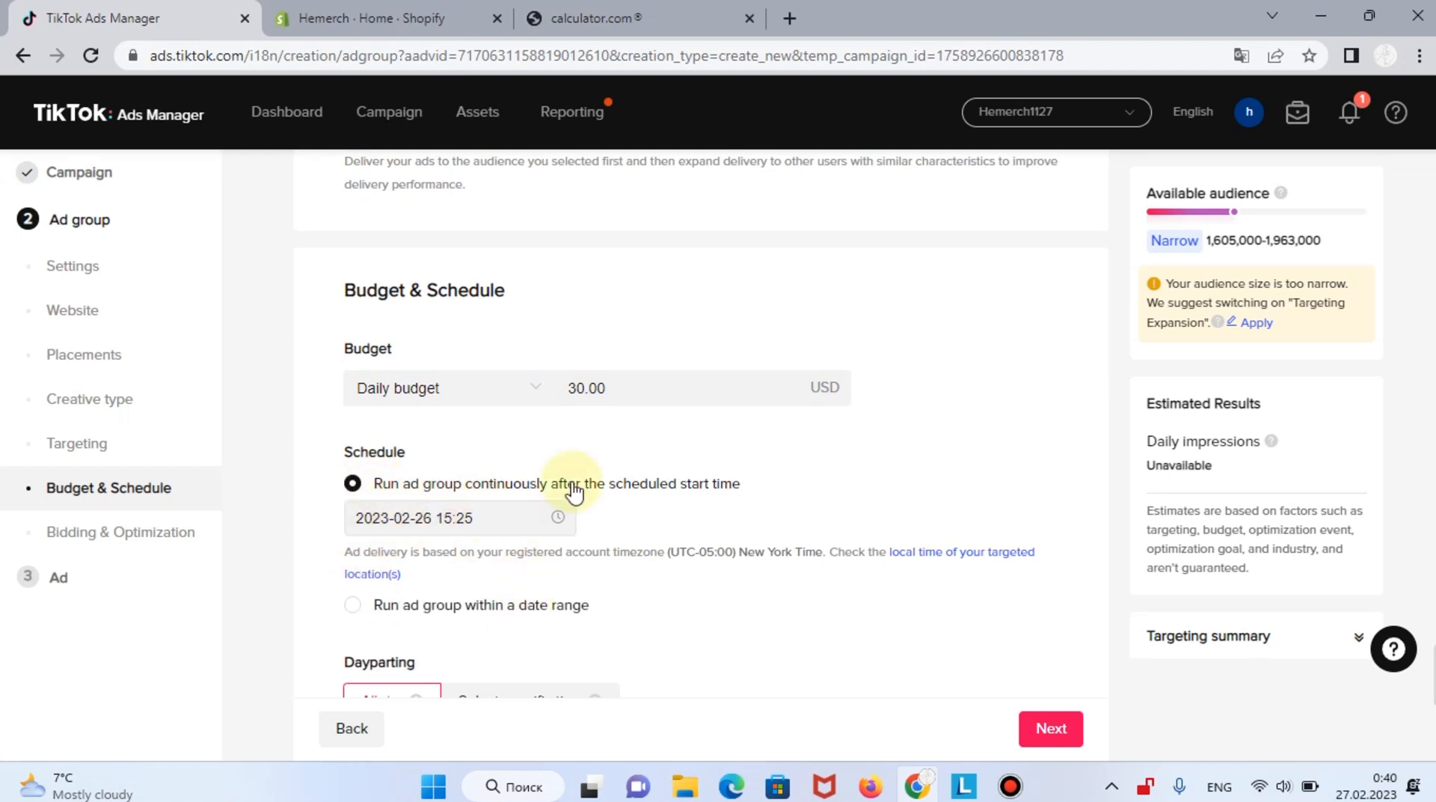
Set the ad group's daily budget to 25.00 USD.
scroll(666, 494, "down", 1)
double_click(626, 298)
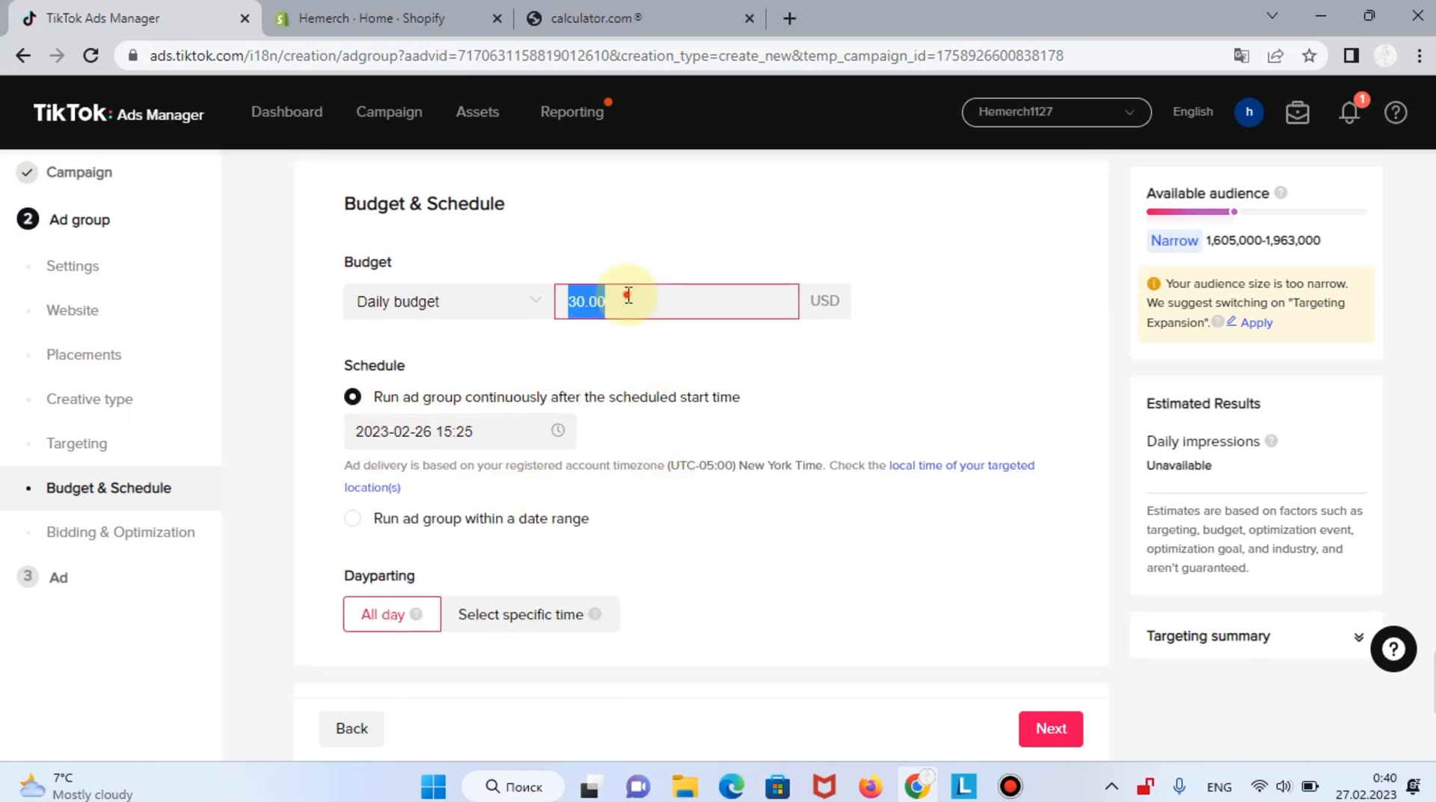
type("20")
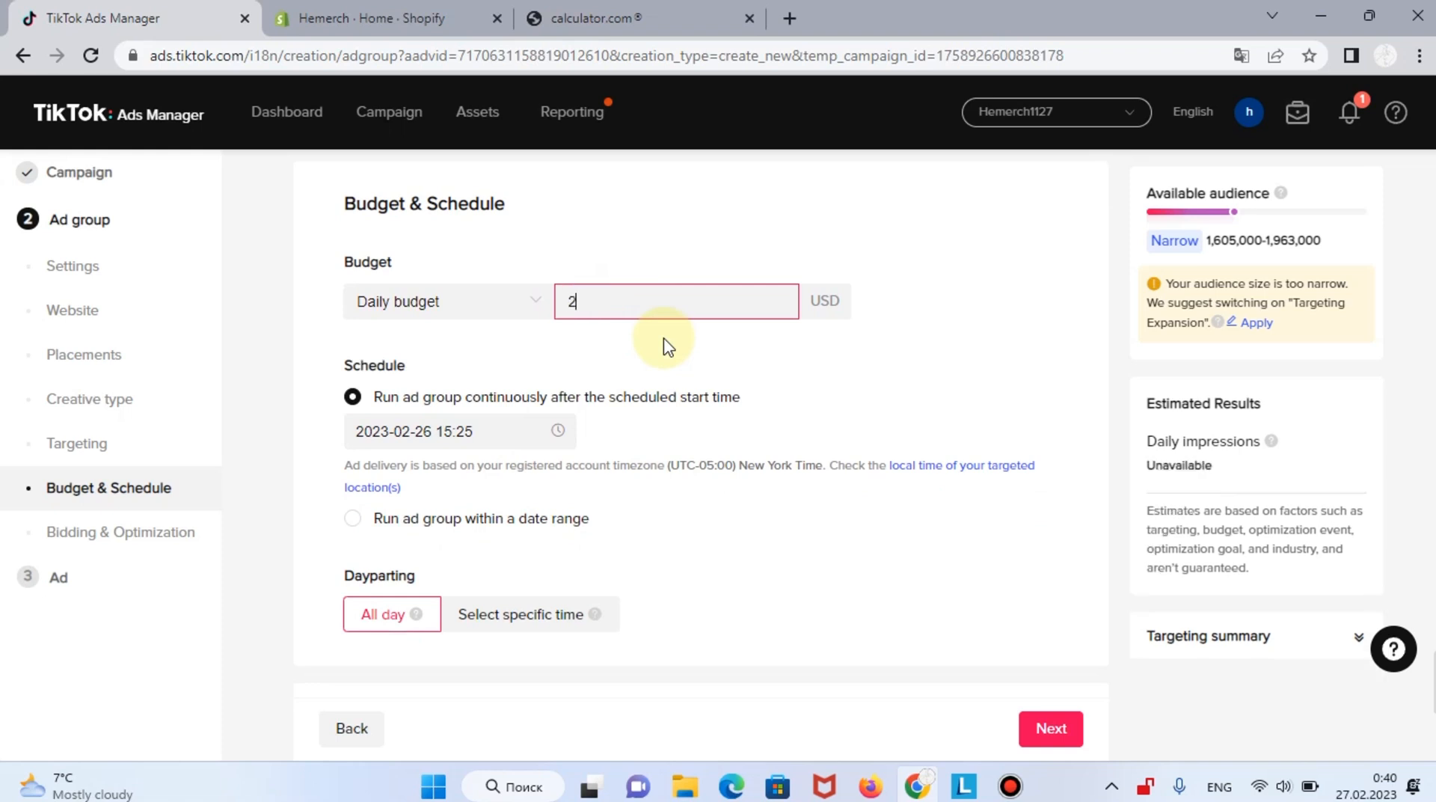
key("BackSpace")
type("1")
key("BackSpace")
key("BackSpace")
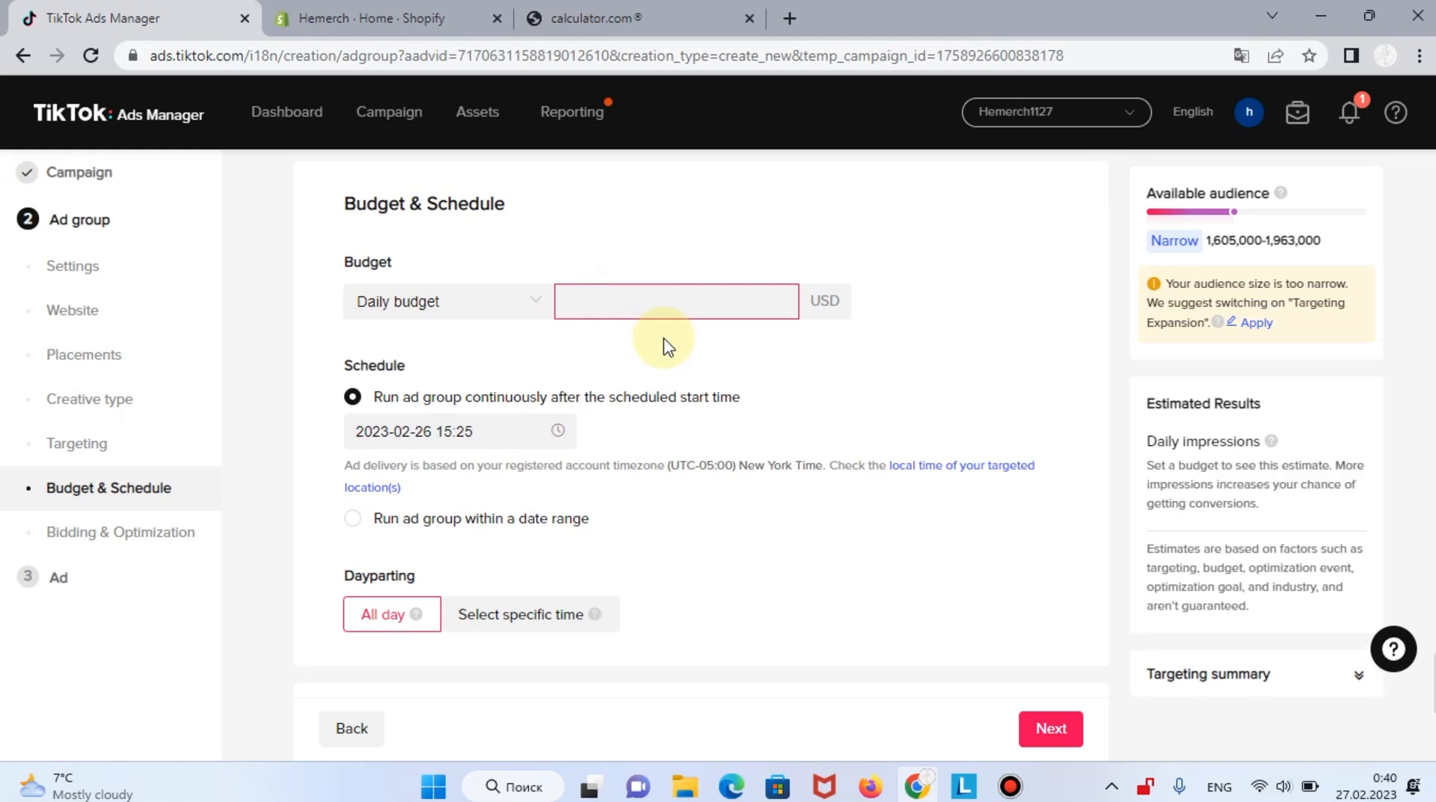
type("25.00")
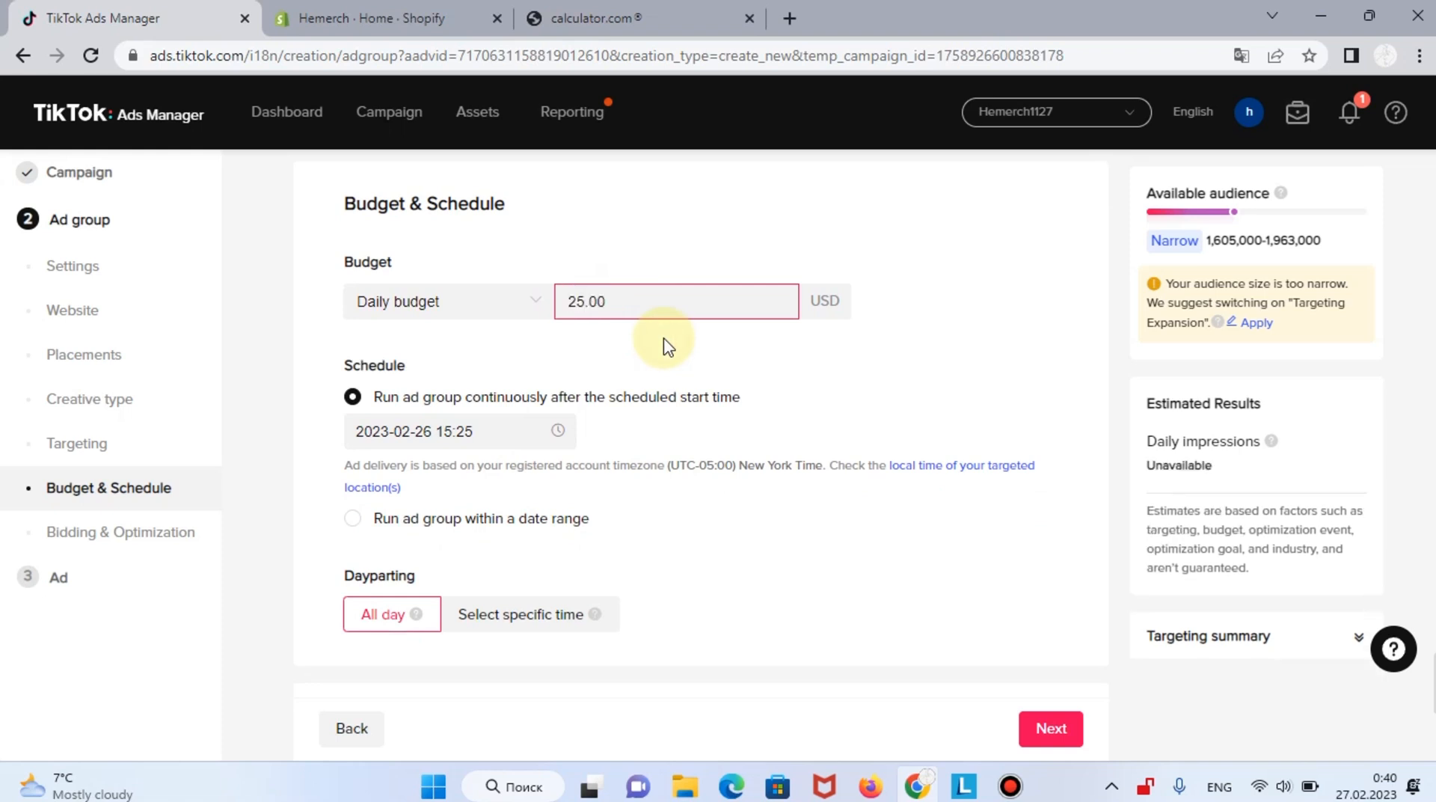
left_click(739, 363)
Try specific-time dayparting with Monday slots at 05:00–06:00 and 23:30–24:00, clear them, and return dayparting to All day.
scroll(737, 363, "down", 2)
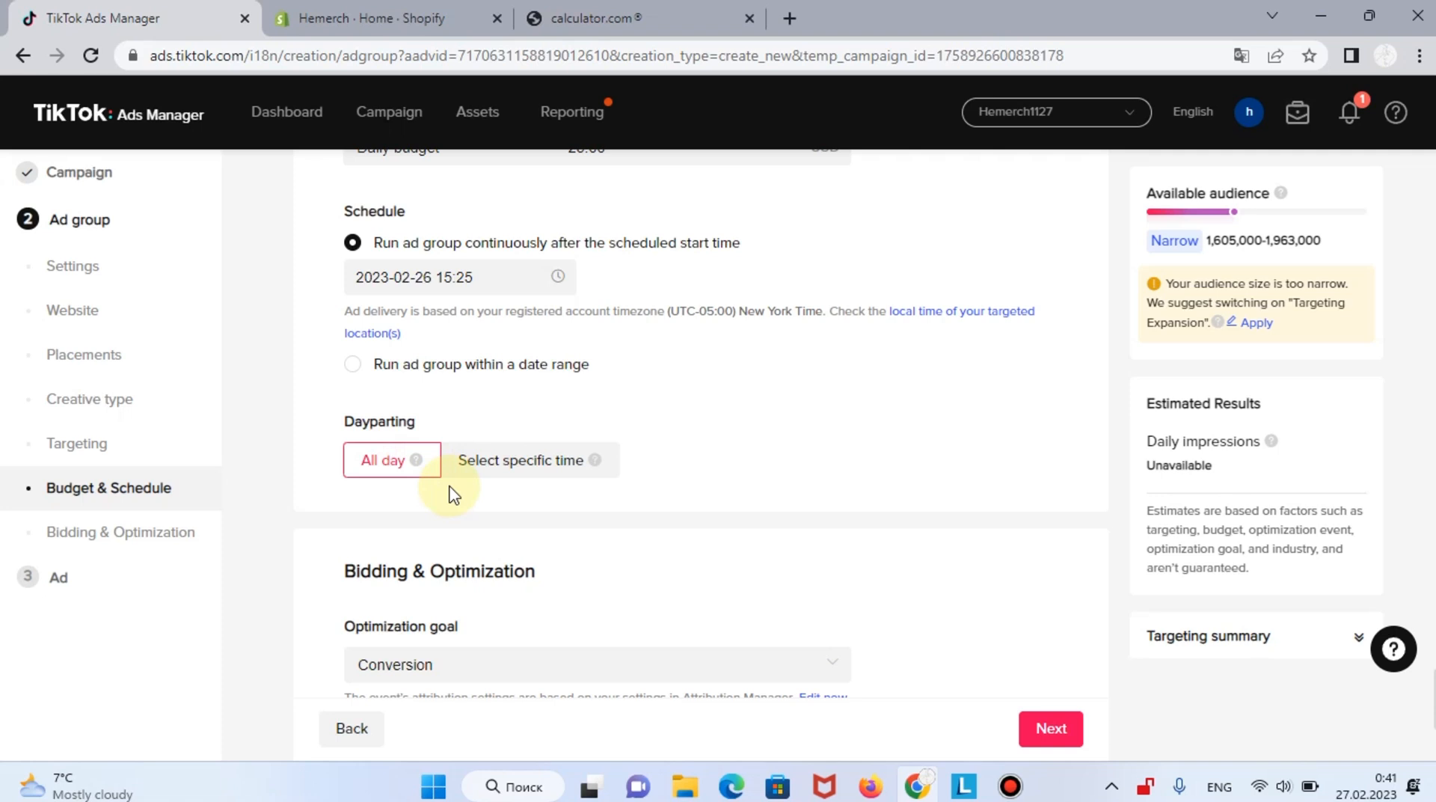
left_click(523, 470)
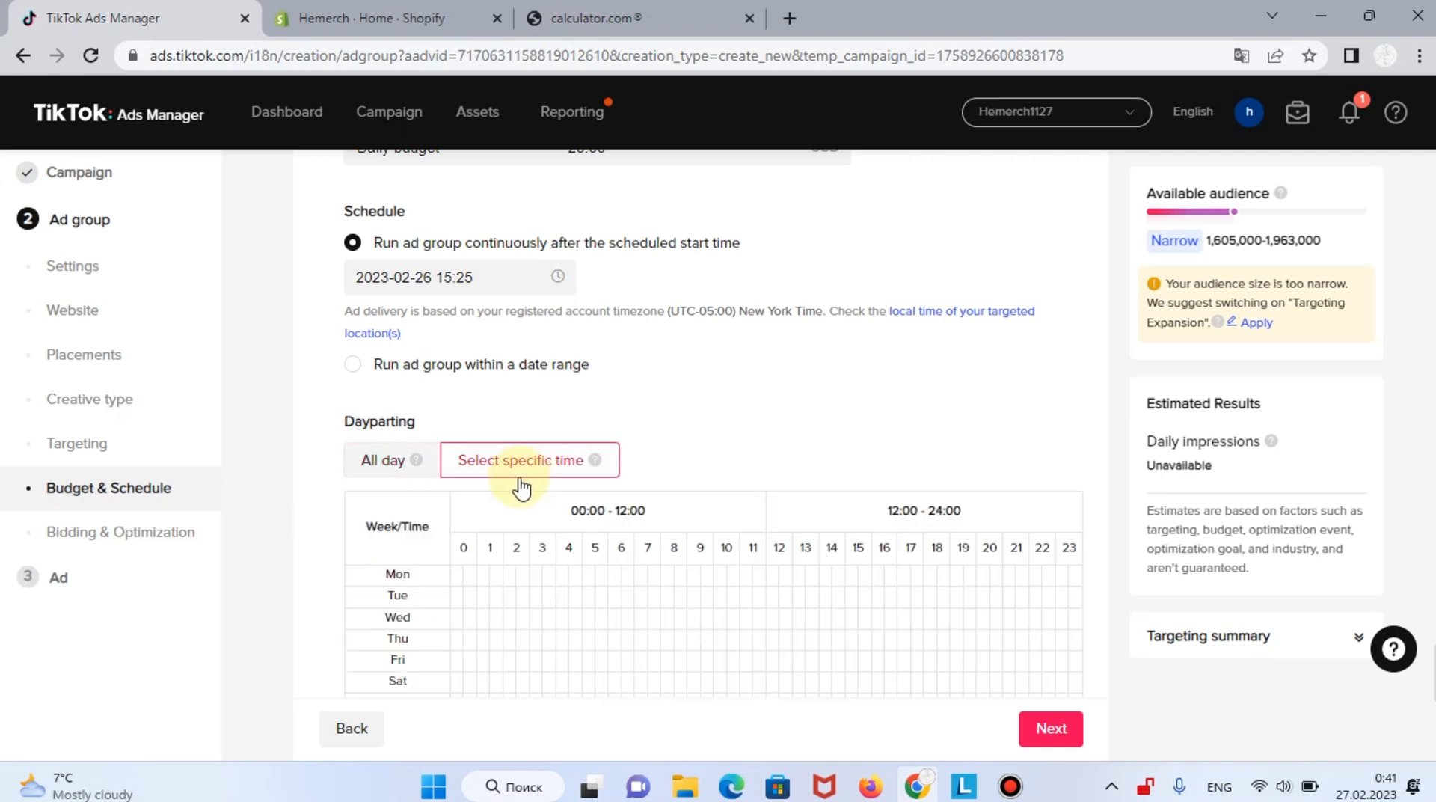
scroll(566, 603, "down", 1)
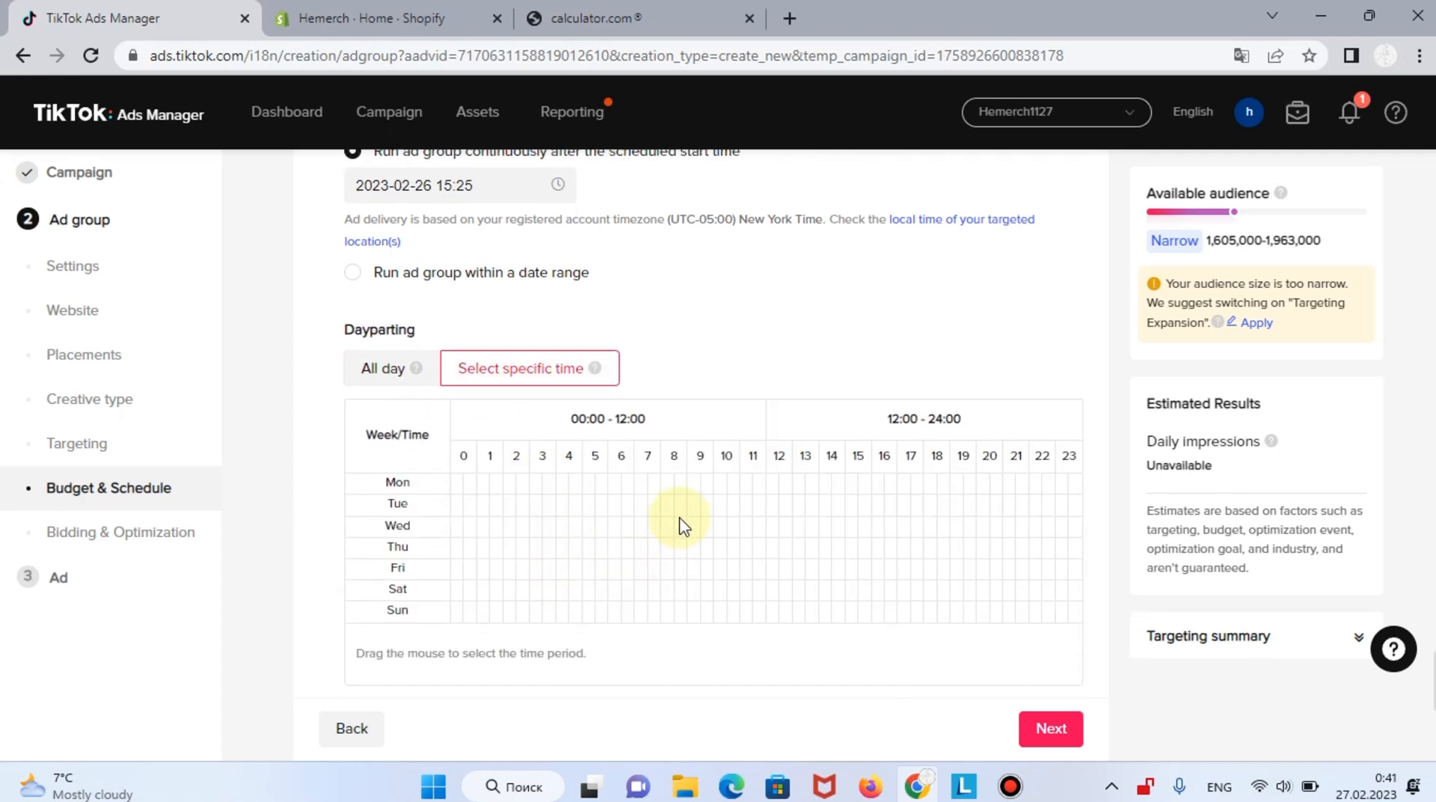
left_click(588, 485)
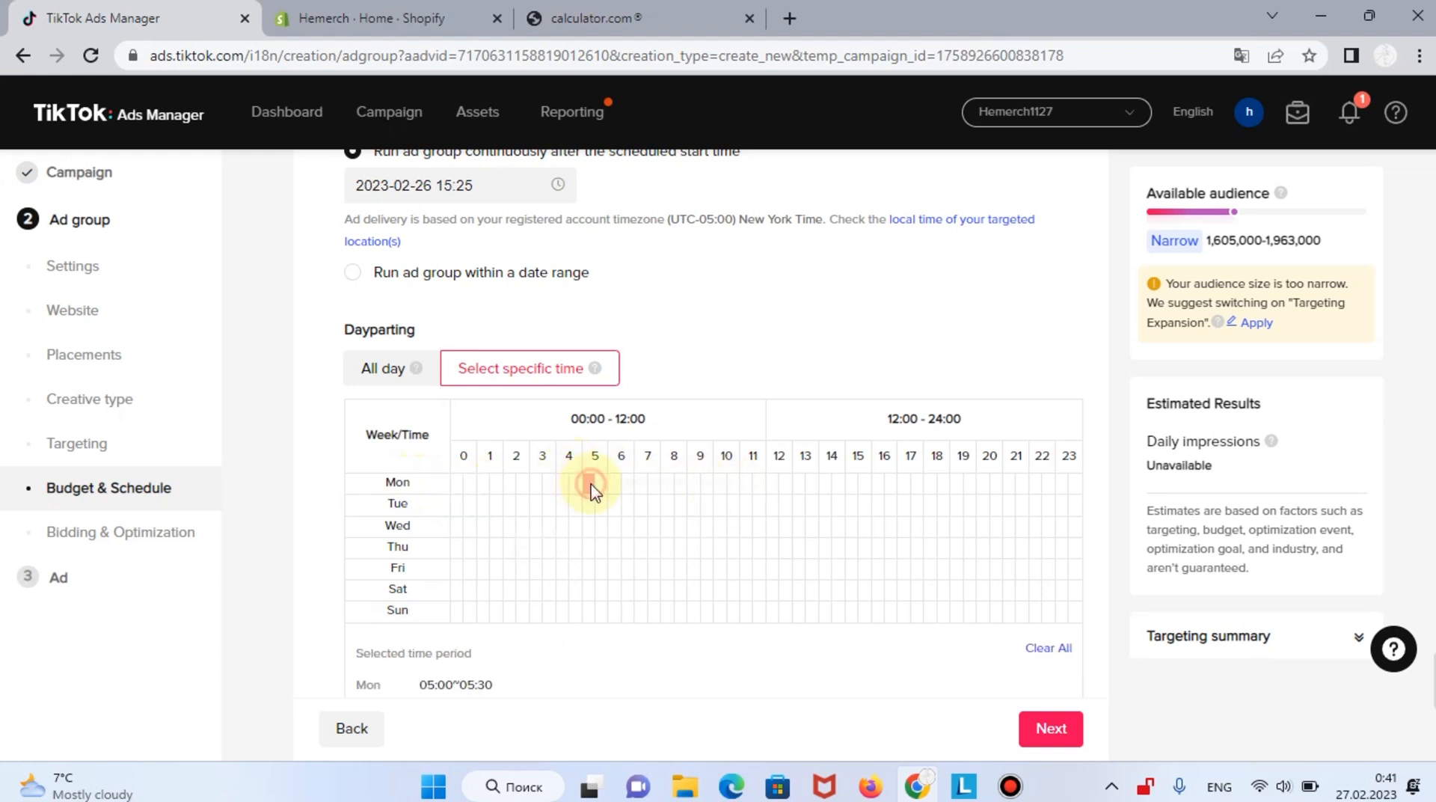
left_click(1074, 484)
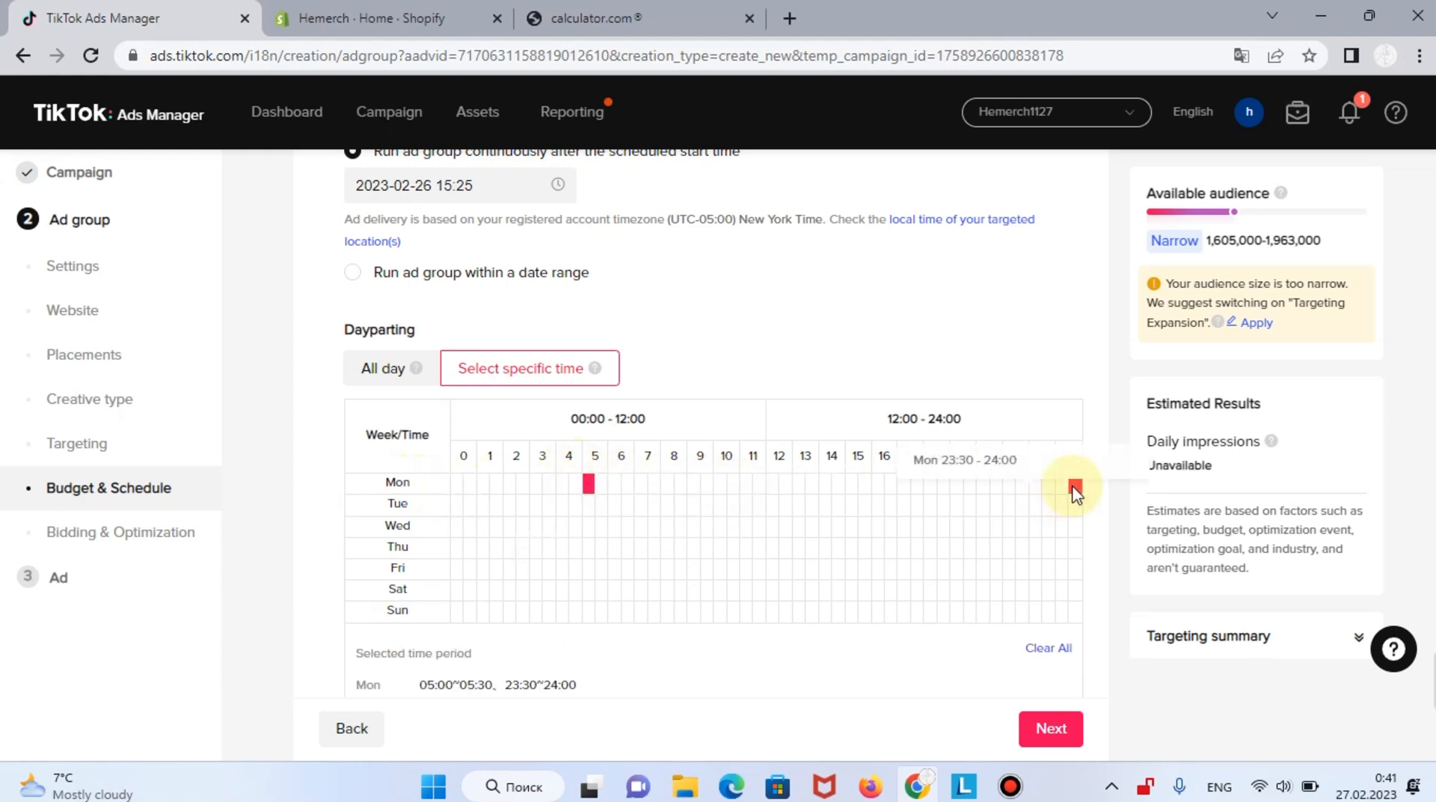
left_click(603, 488)
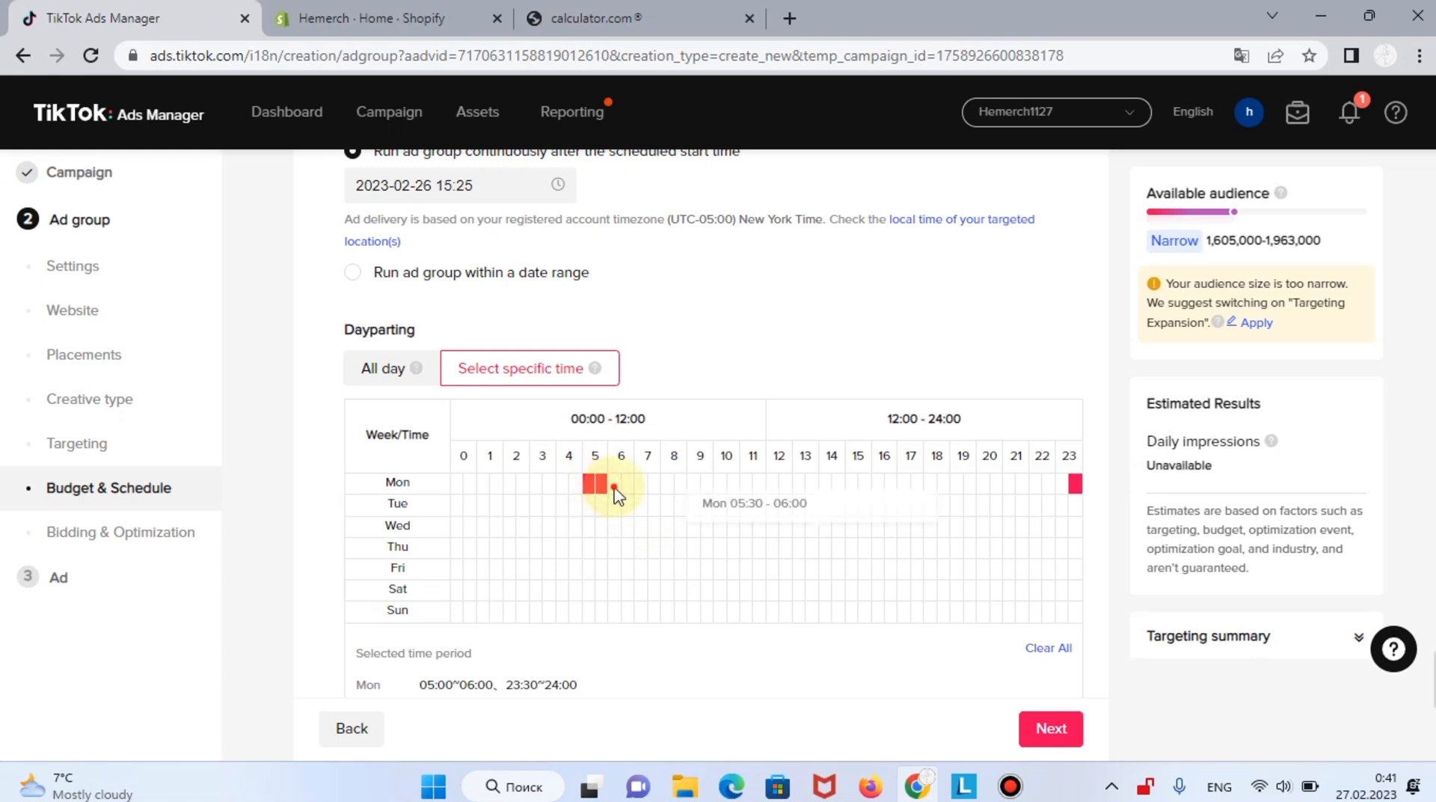
left_click(615, 486)
left_click(614, 484)
left_click(601, 485)
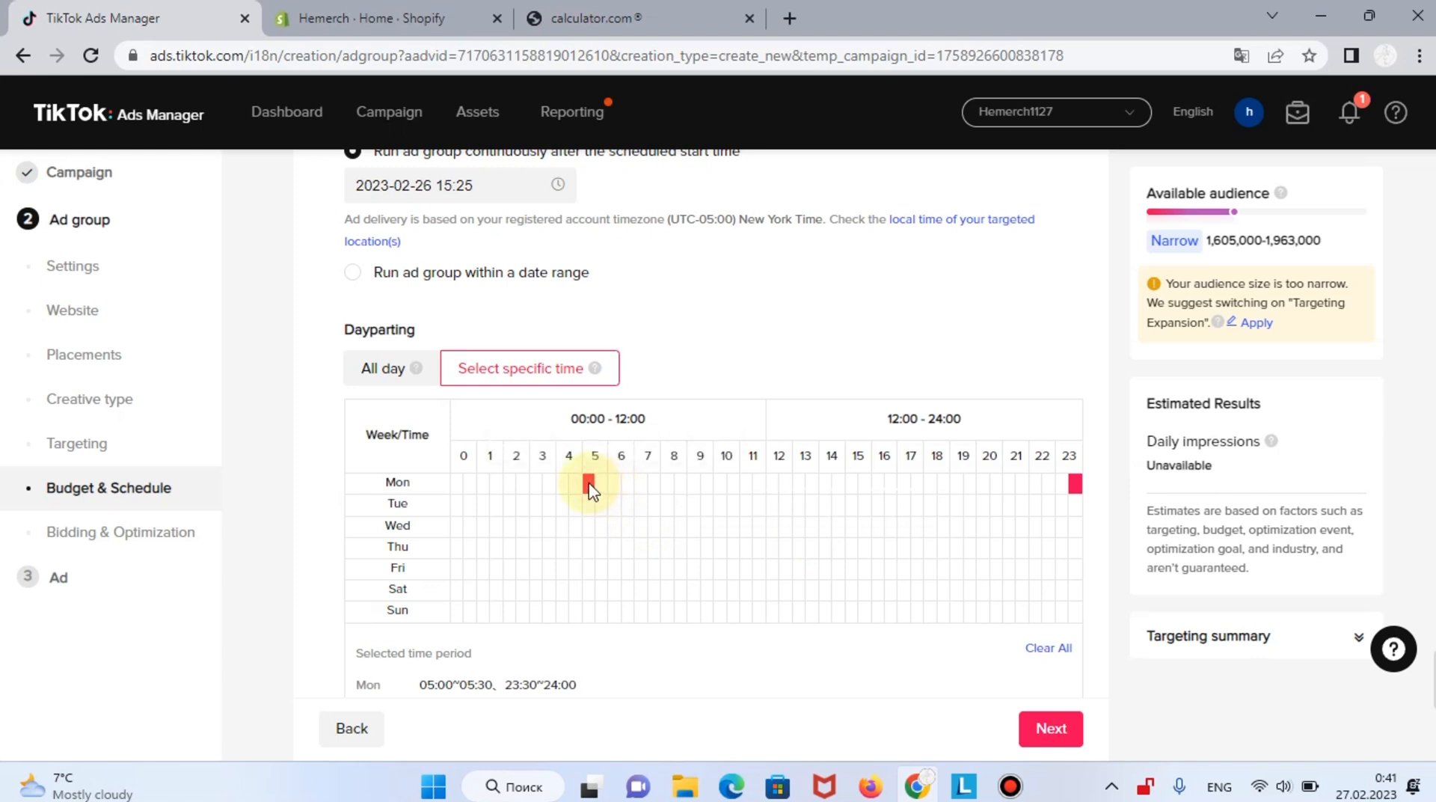
left_click(589, 484)
left_click(1074, 484)
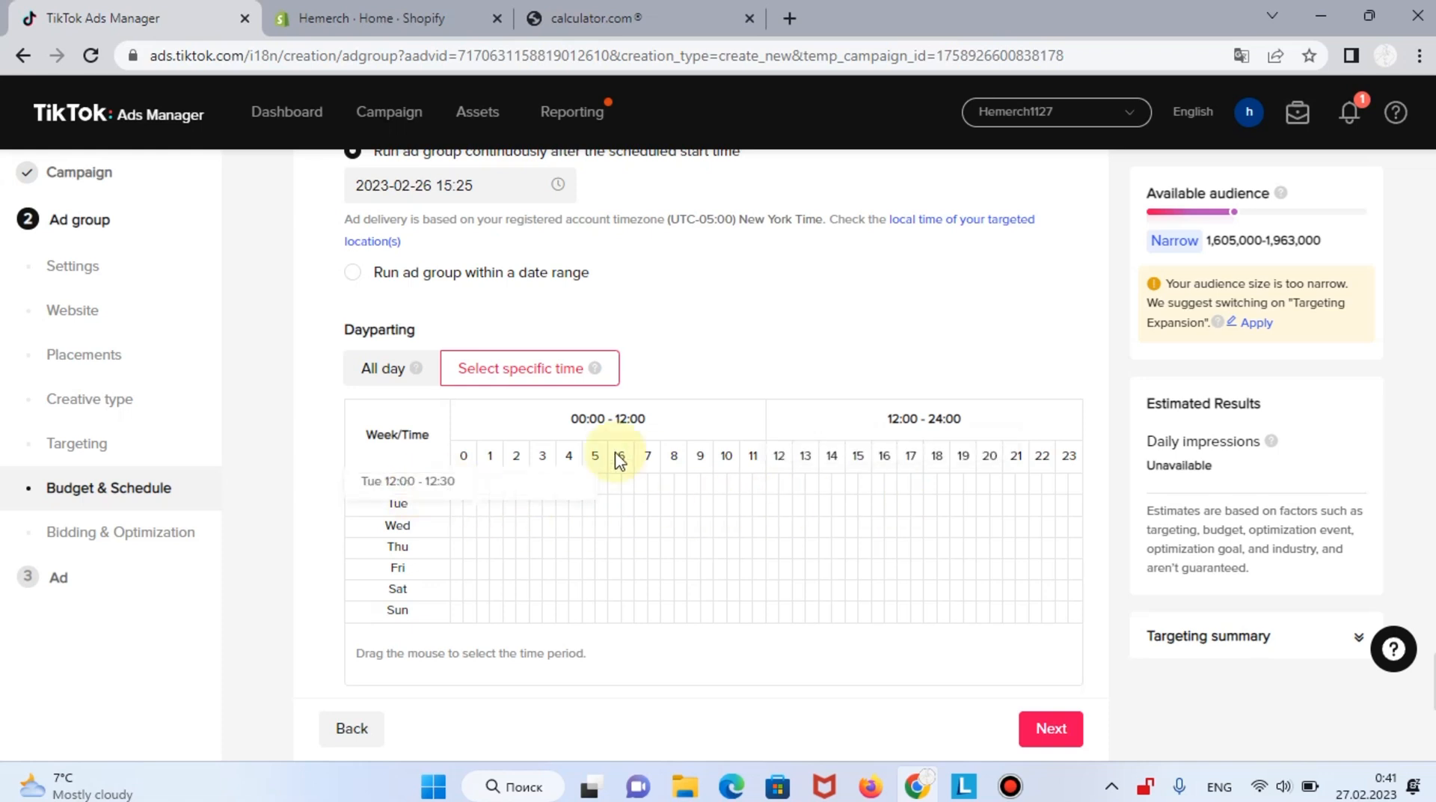
left_click(370, 372)
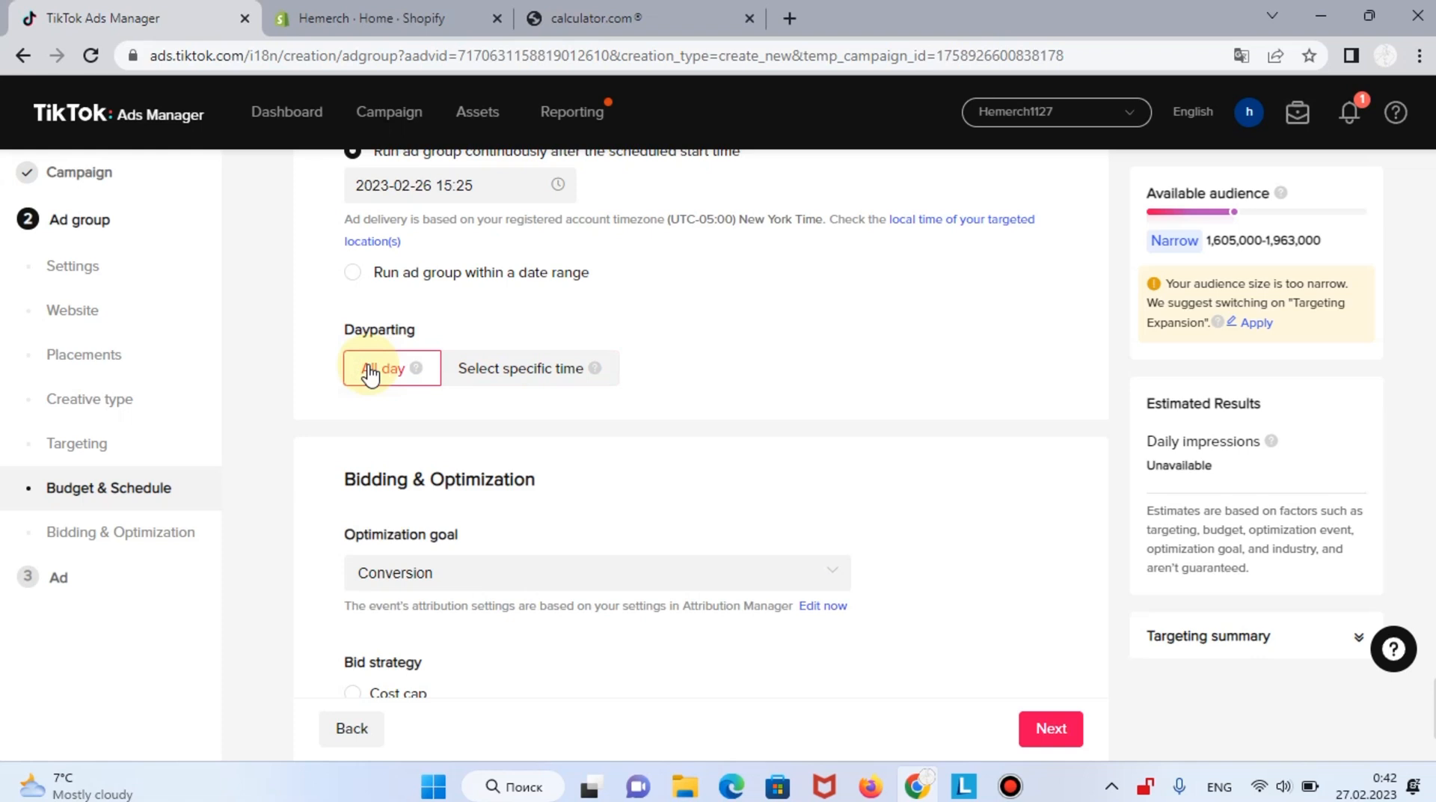
Check the available optimization goals in Bidding & Optimization, keeping Conversion selected.
scroll(624, 374, "down", 3)
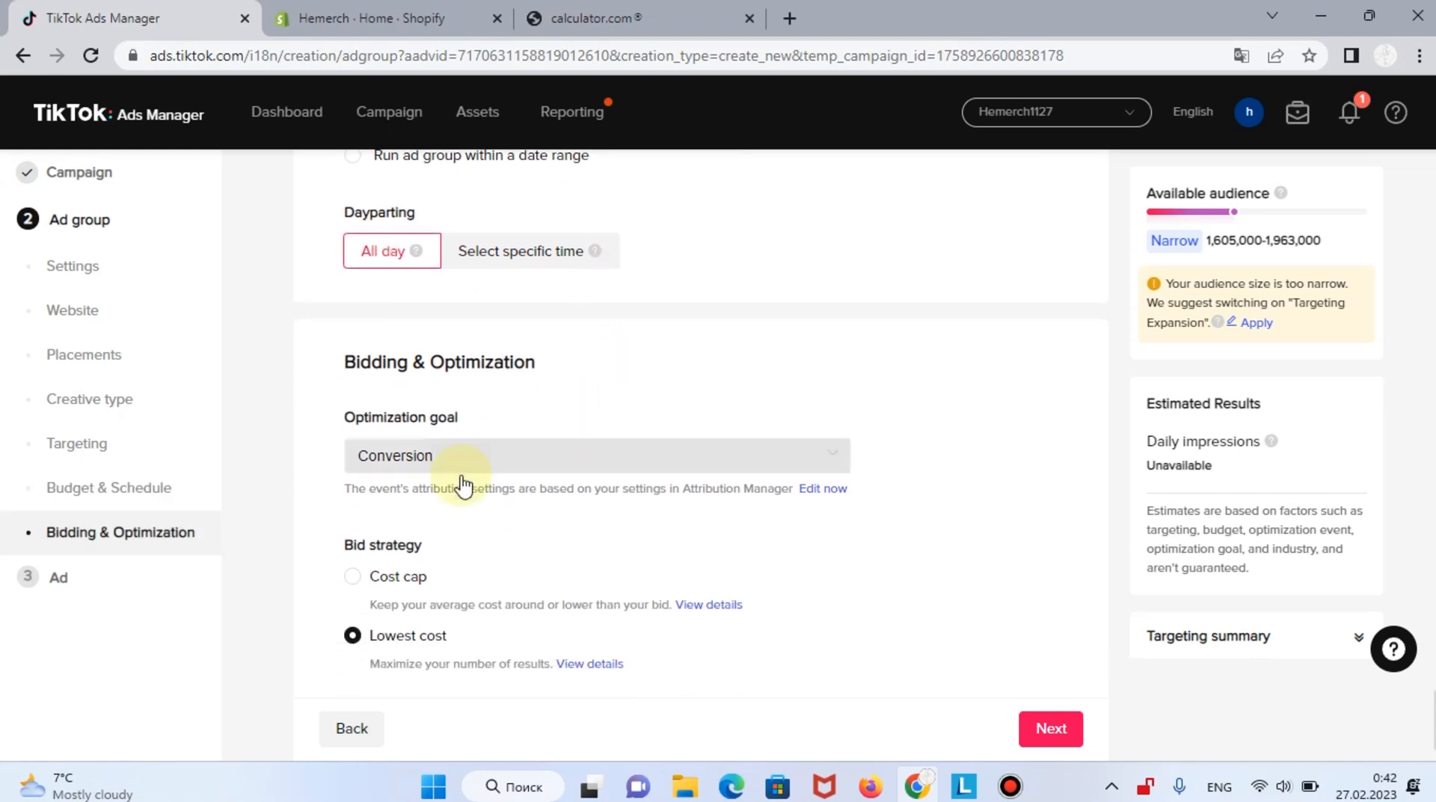
left_click(439, 469)
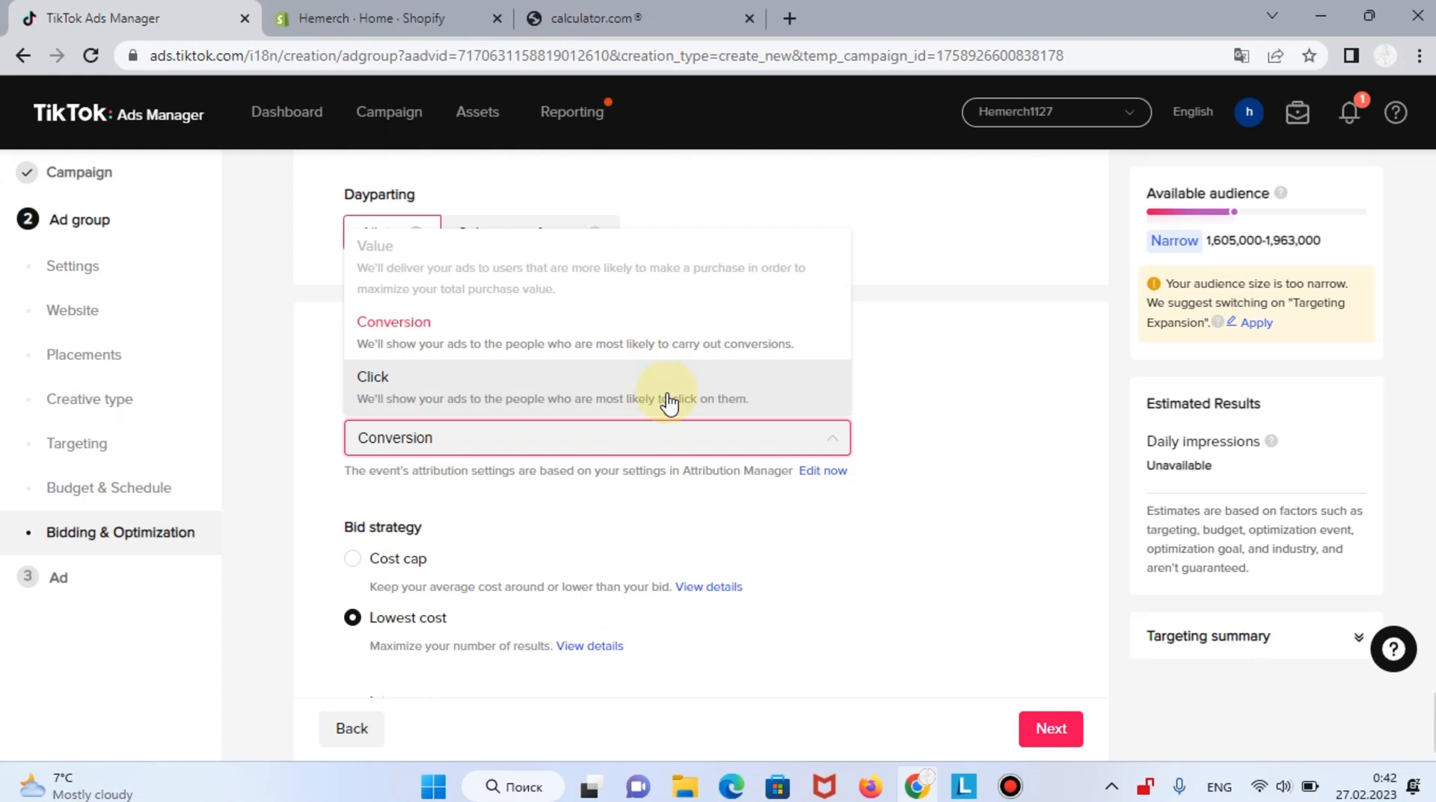
left_click(596, 338)
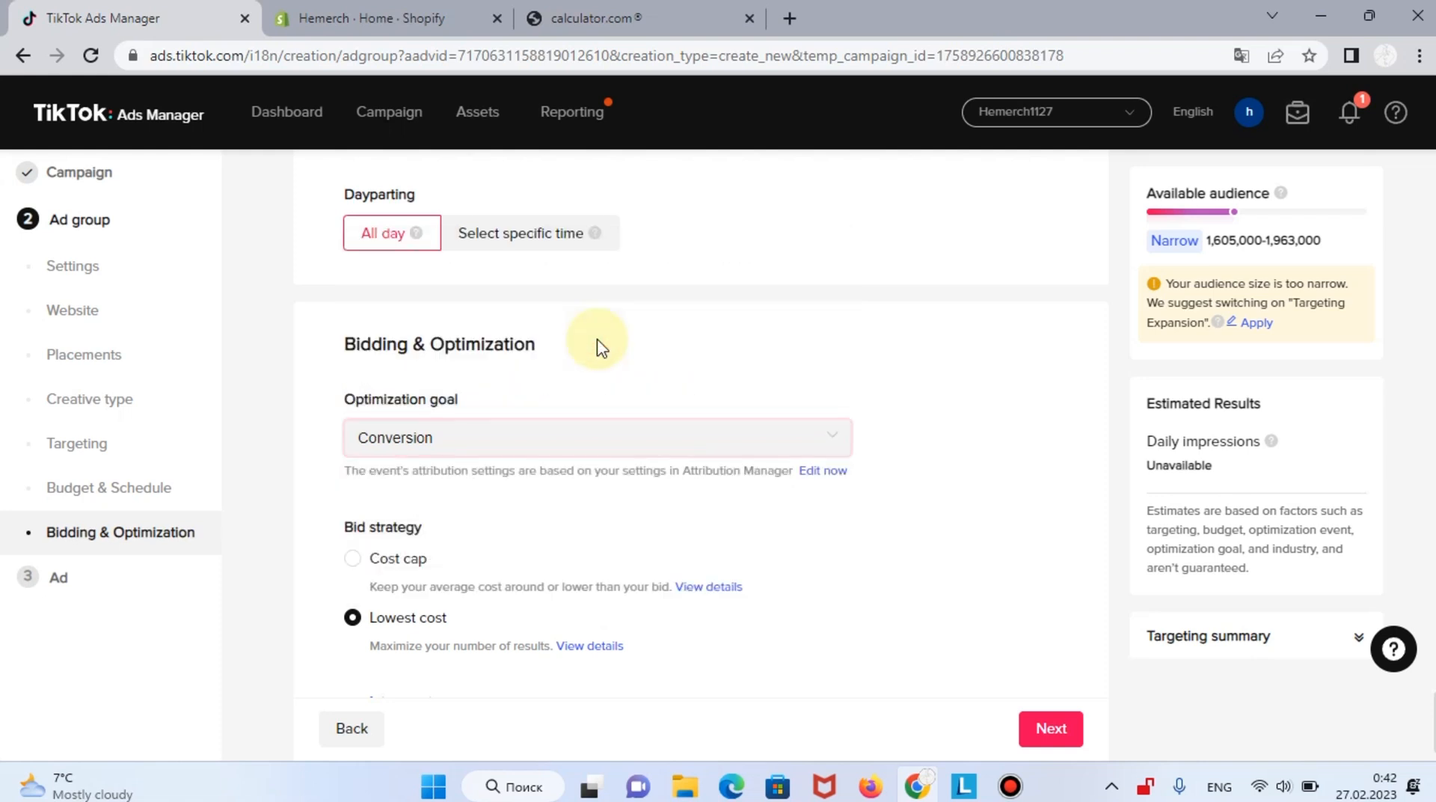
Try the Cost cap bid strategy without entering a bid, and return the bid strategy to Lowest cost.
scroll(505, 559, "down", 1)
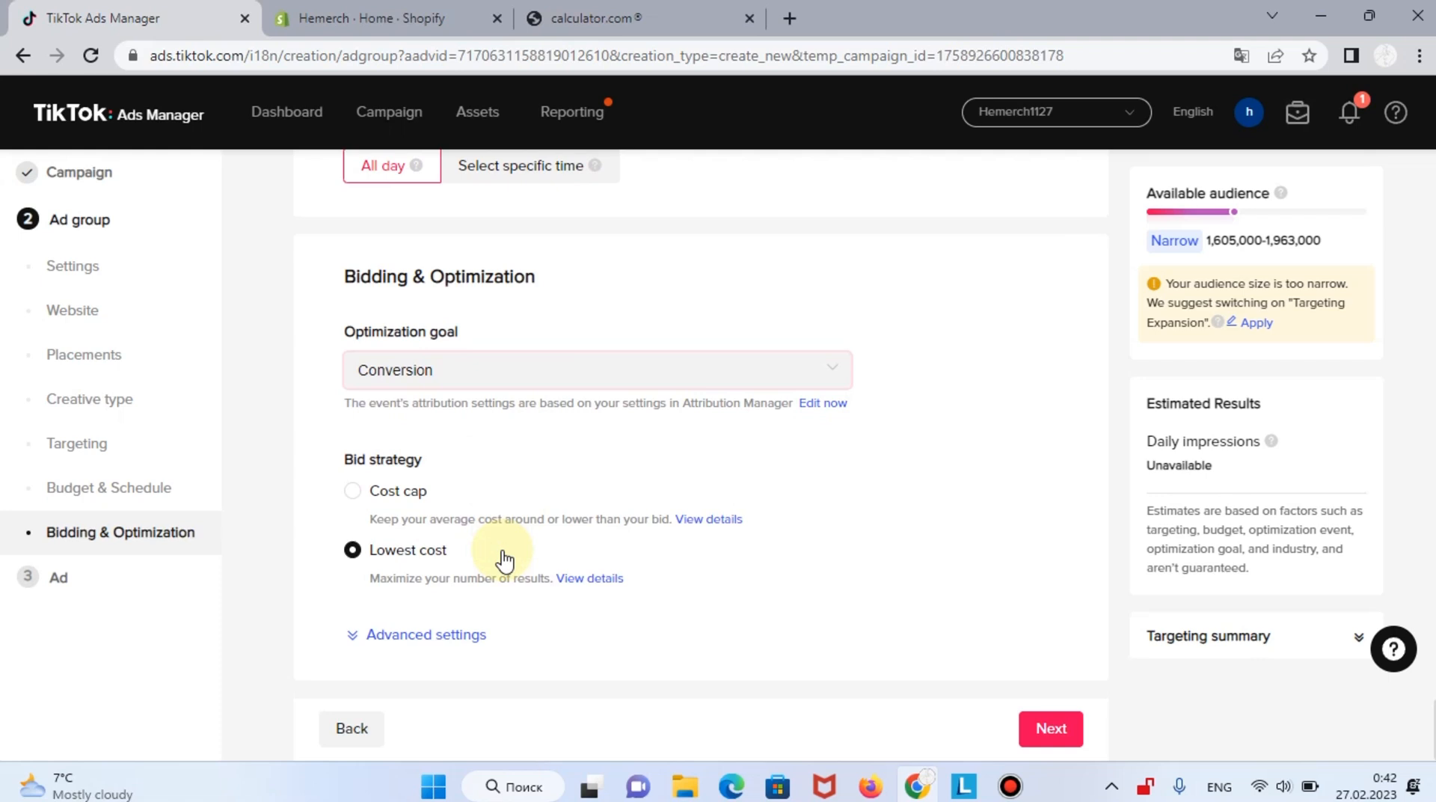
left_click(354, 492)
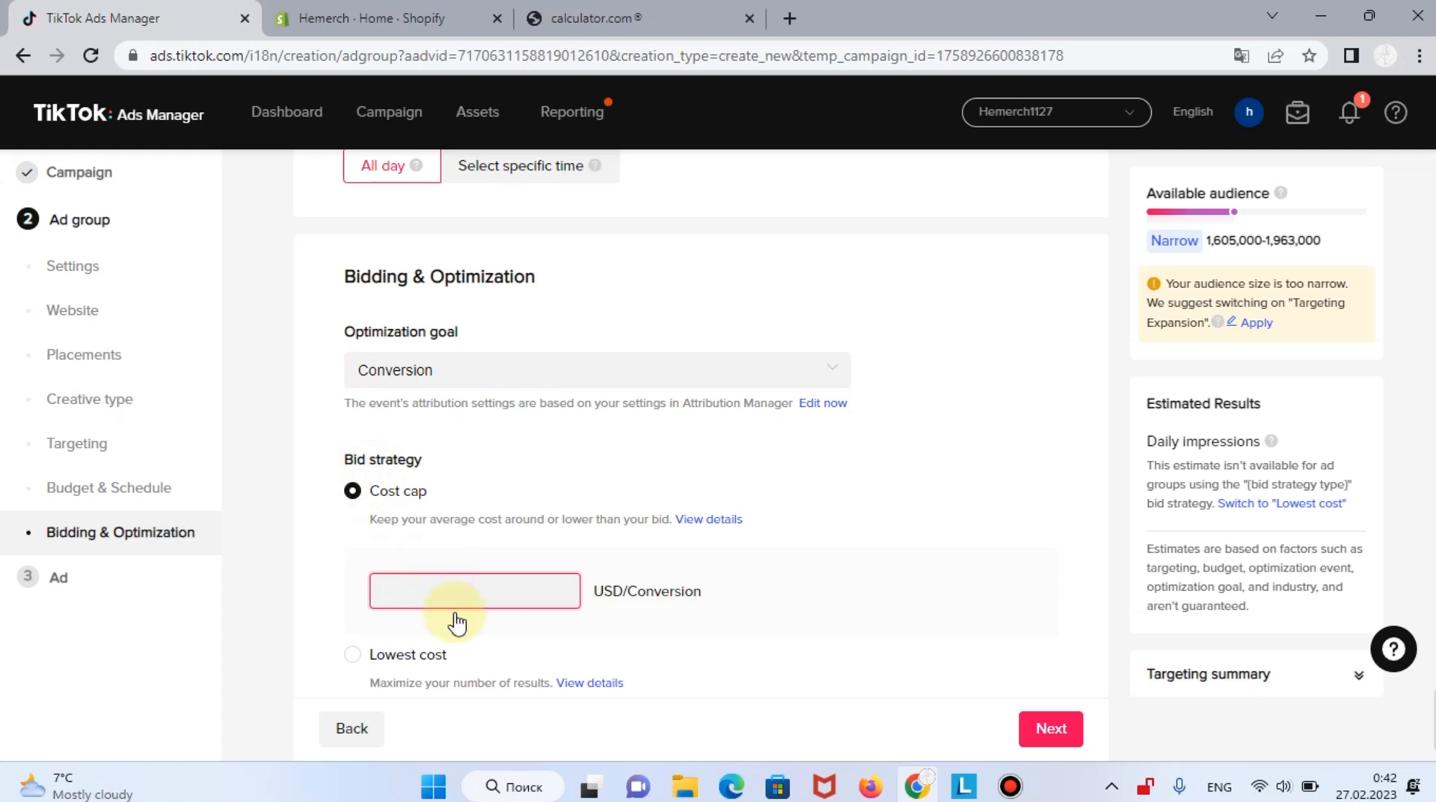
scroll(458, 619, "down", 1)
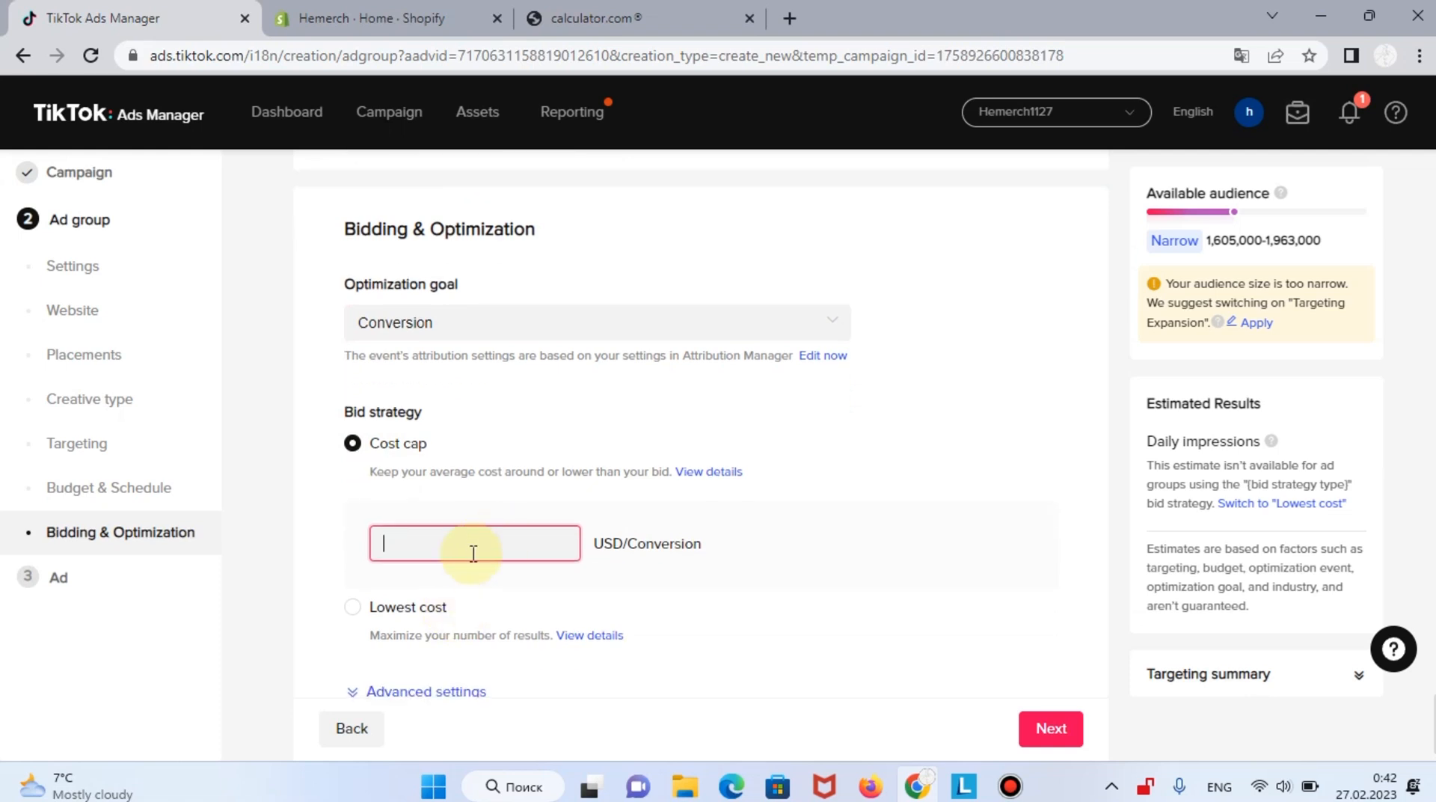
left_click(352, 609)
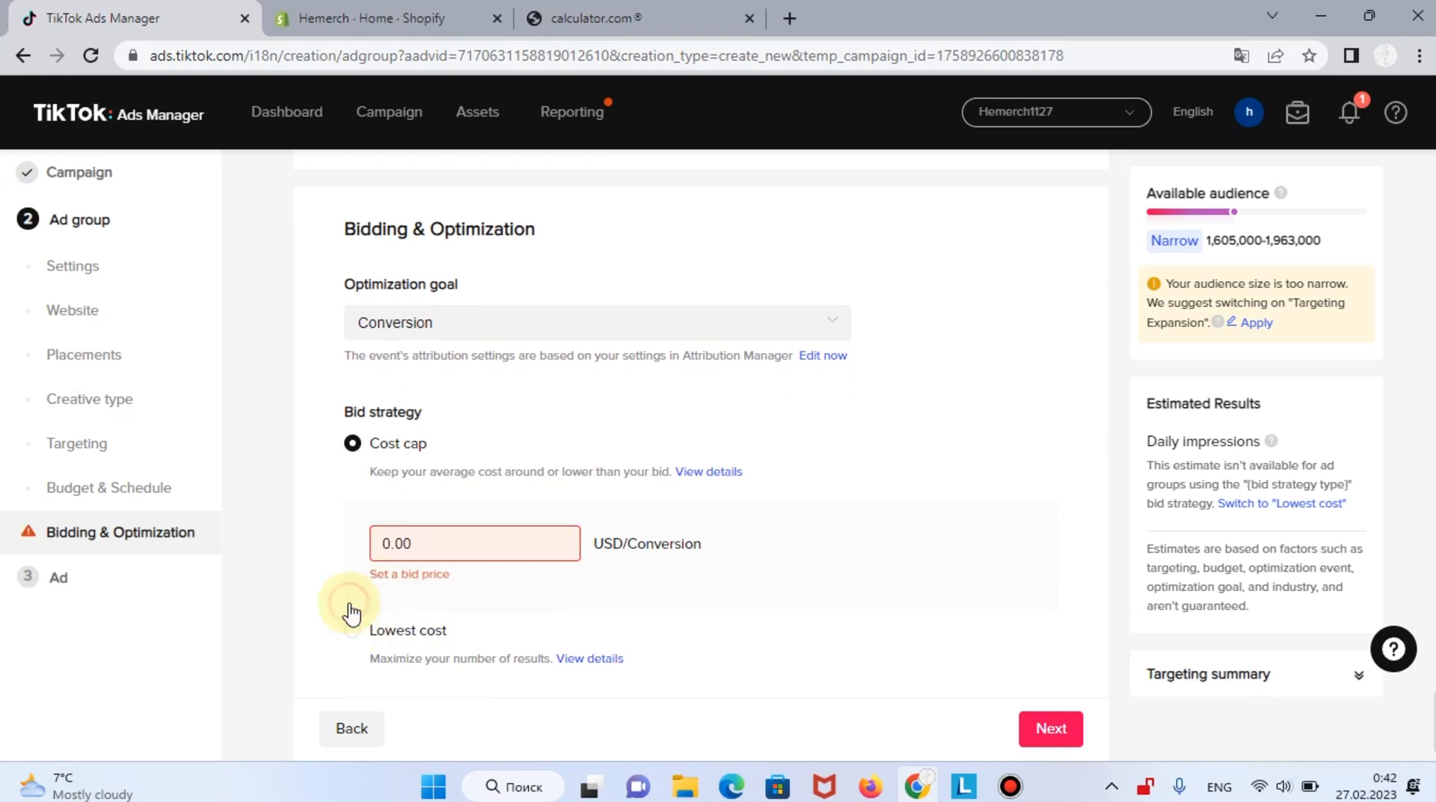
left_click(352, 631)
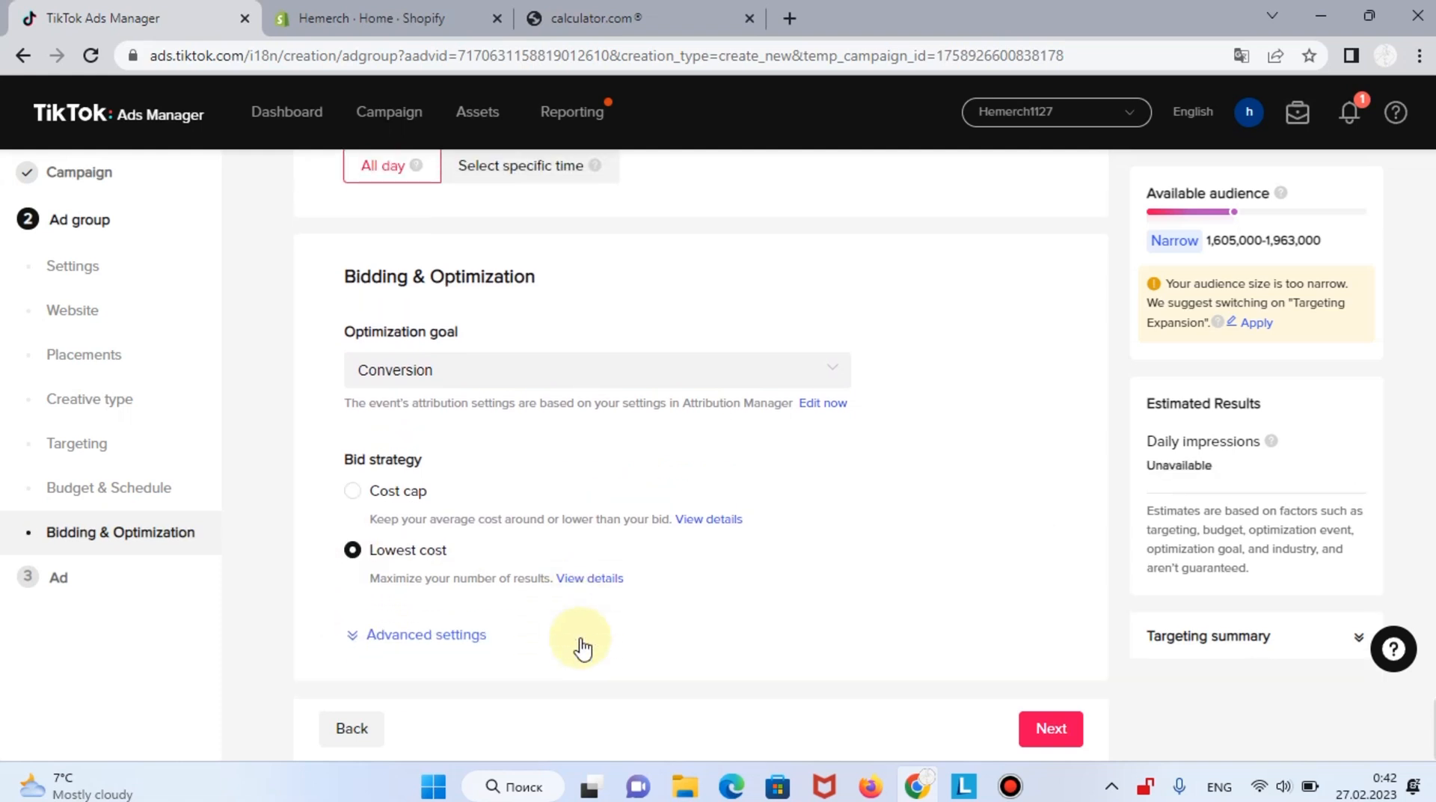
Check the billing event and delivery type in the advanced bidding settings, and collapse them again.
left_click(460, 635)
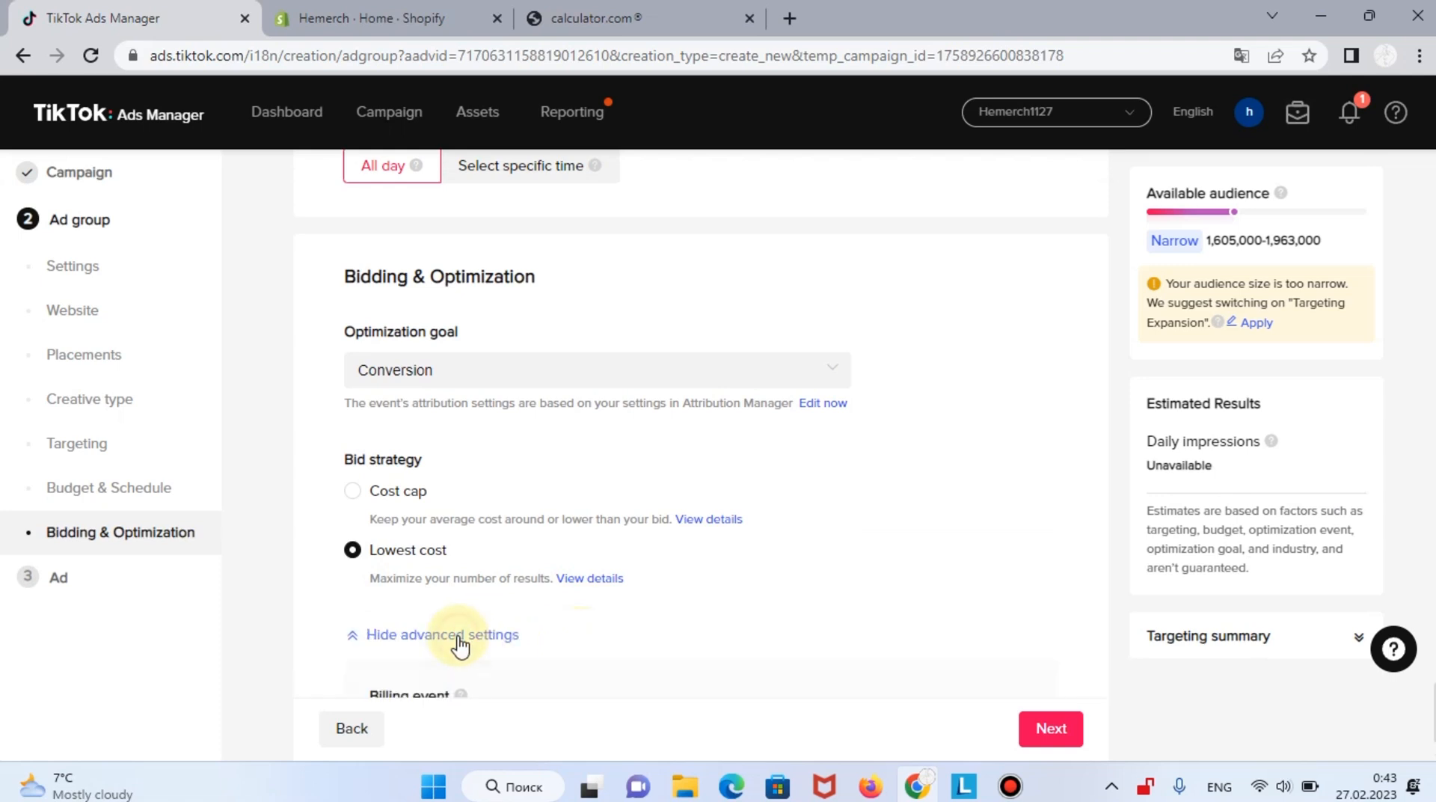
scroll(460, 643, "down", 3)
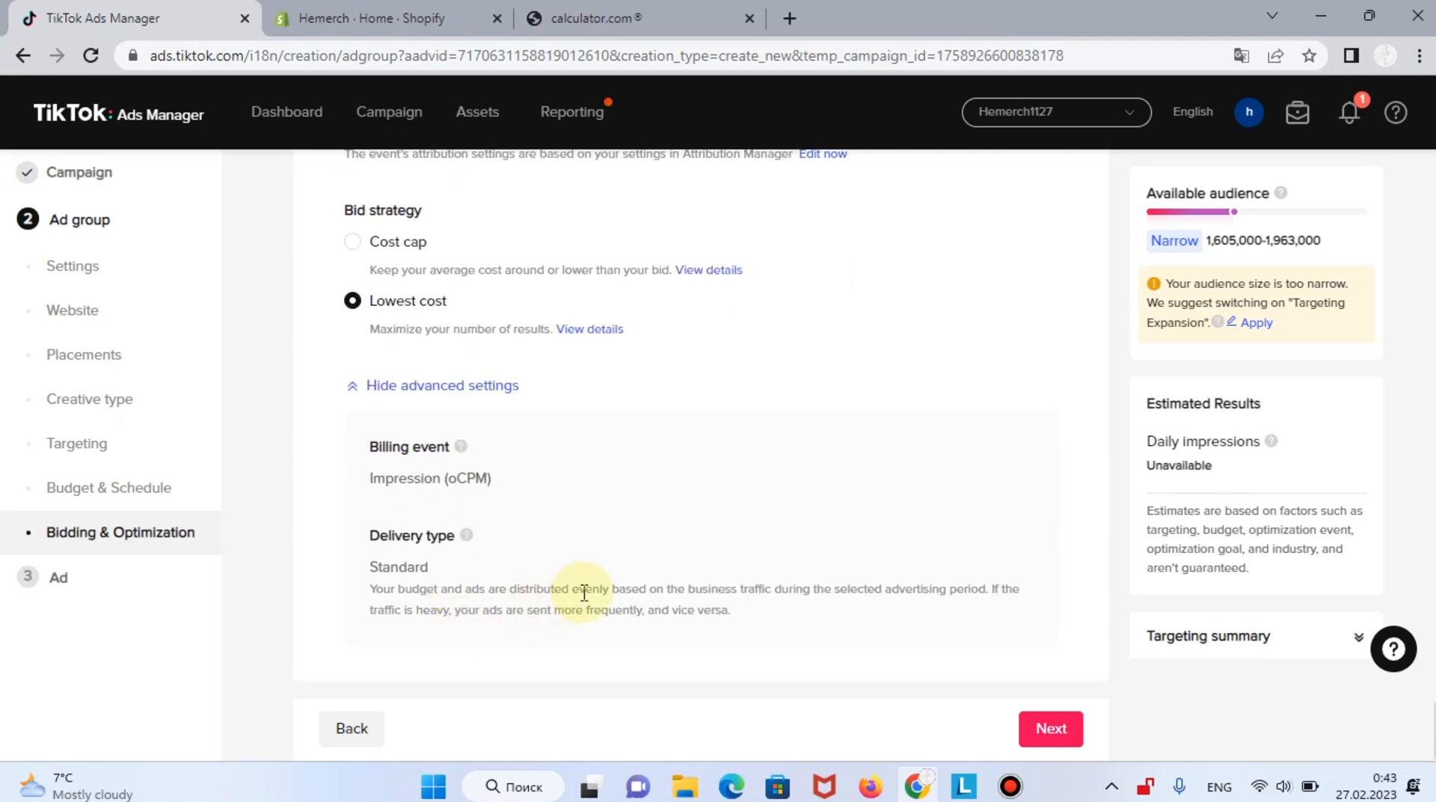
scroll(739, 544, "up", 2)
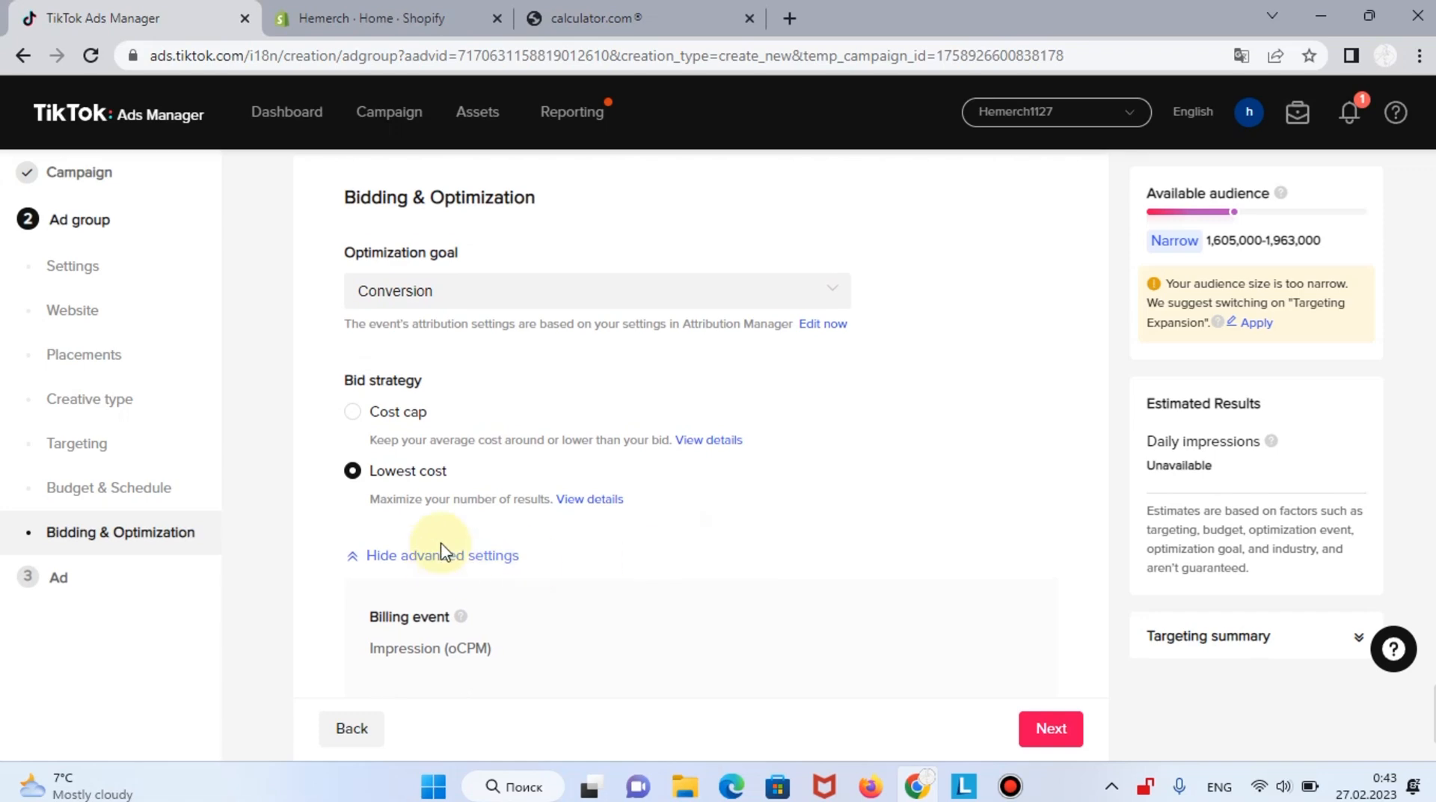
left_click(447, 553)
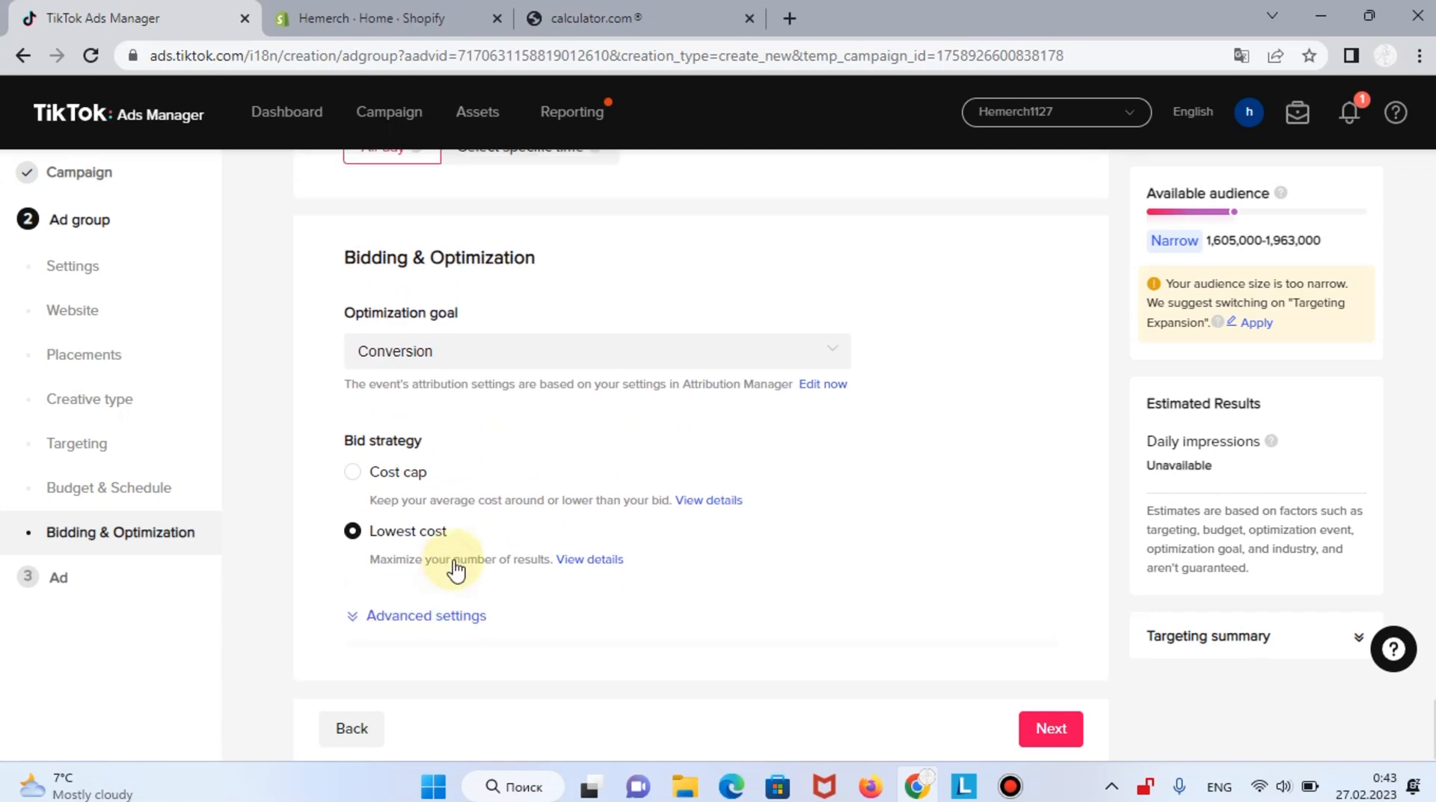
Try to continue to the ad level, and look through the ad group's targeting, placement and creative settings for the flagged error.
left_click(1064, 729)
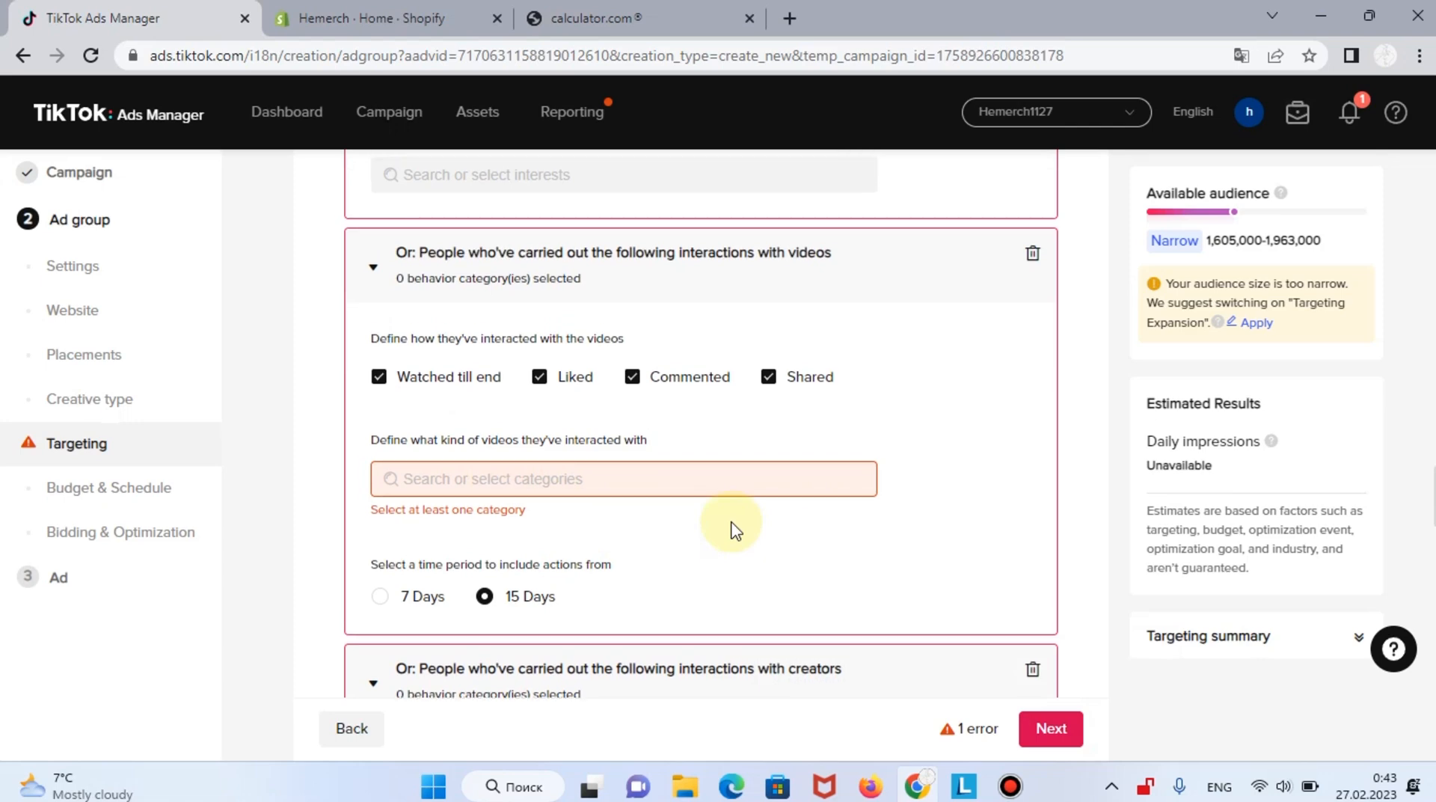
scroll(731, 529, "down", 10)
scroll(732, 530, "down", 3)
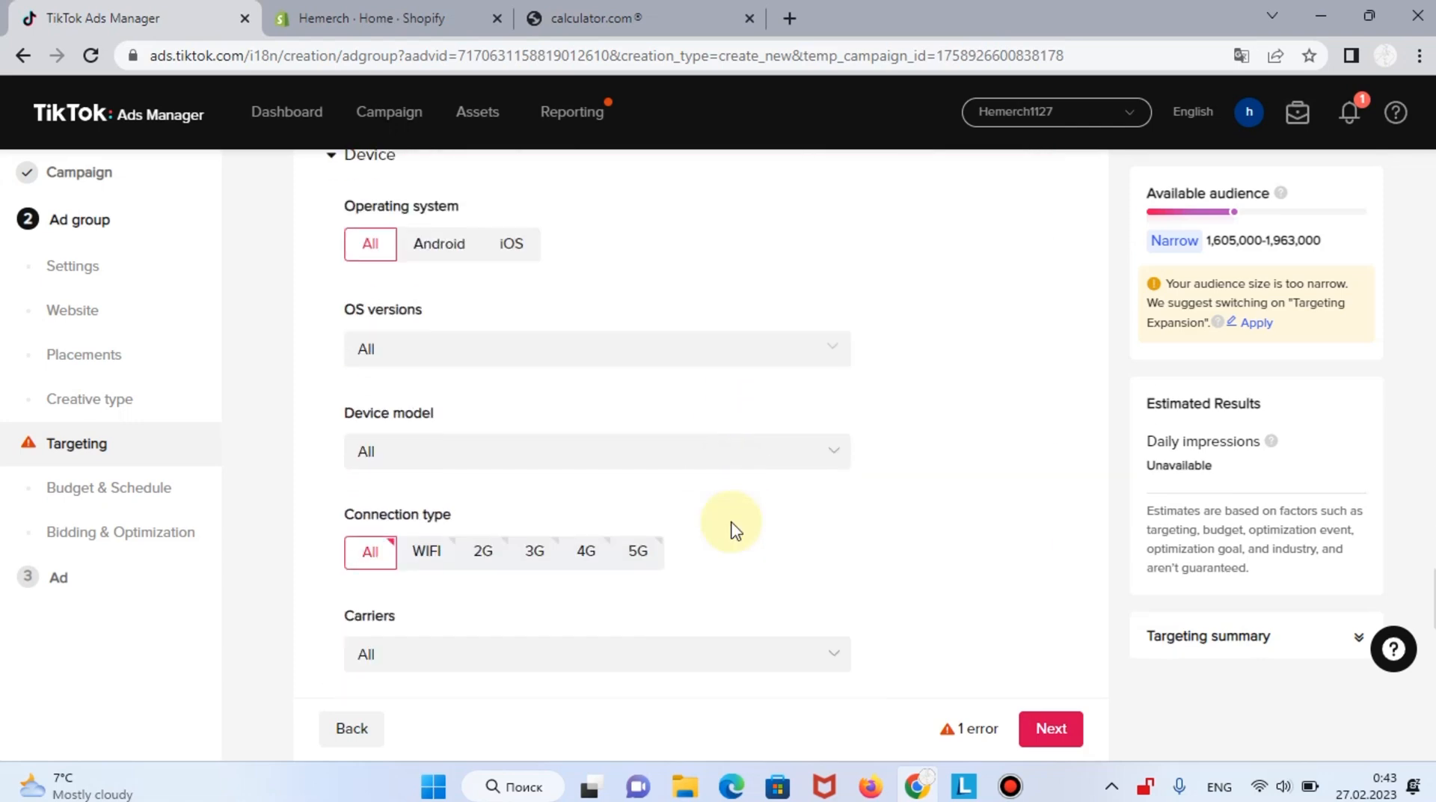
scroll(731, 529, "up", 12)
scroll(732, 532, "up", 7)
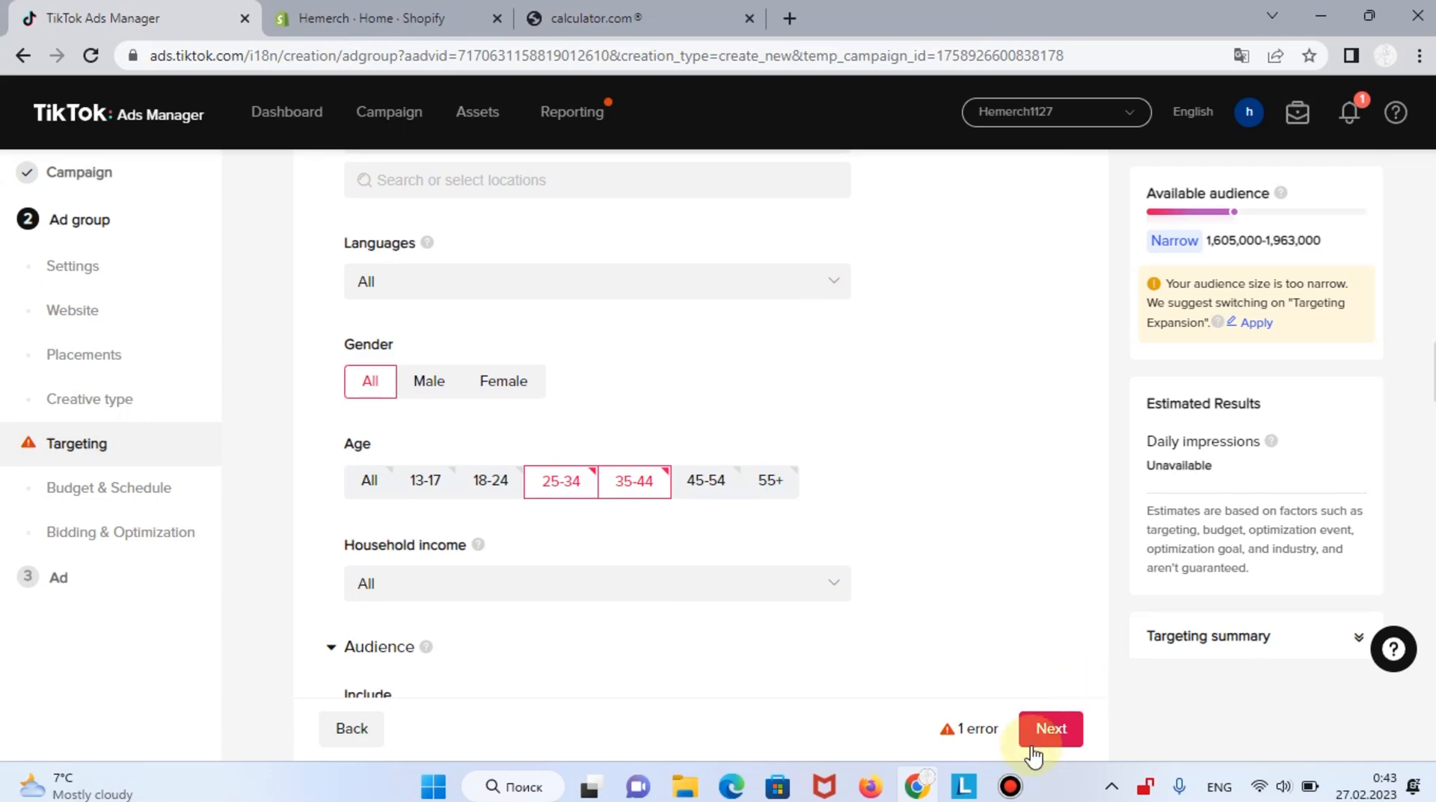
scroll(706, 497, "up", 10)
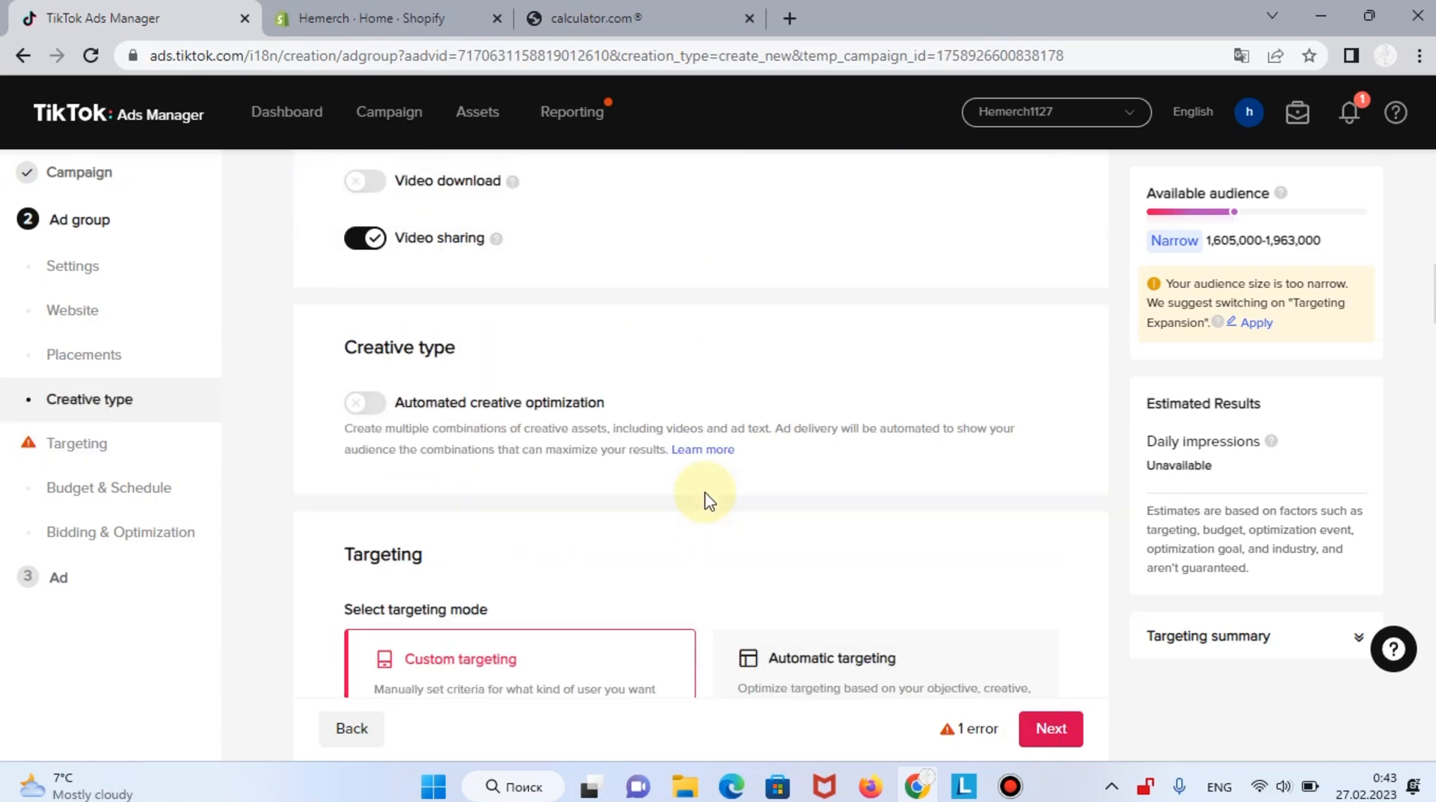
scroll(705, 496, "down", 3)
scroll(706, 497, "up", 12)
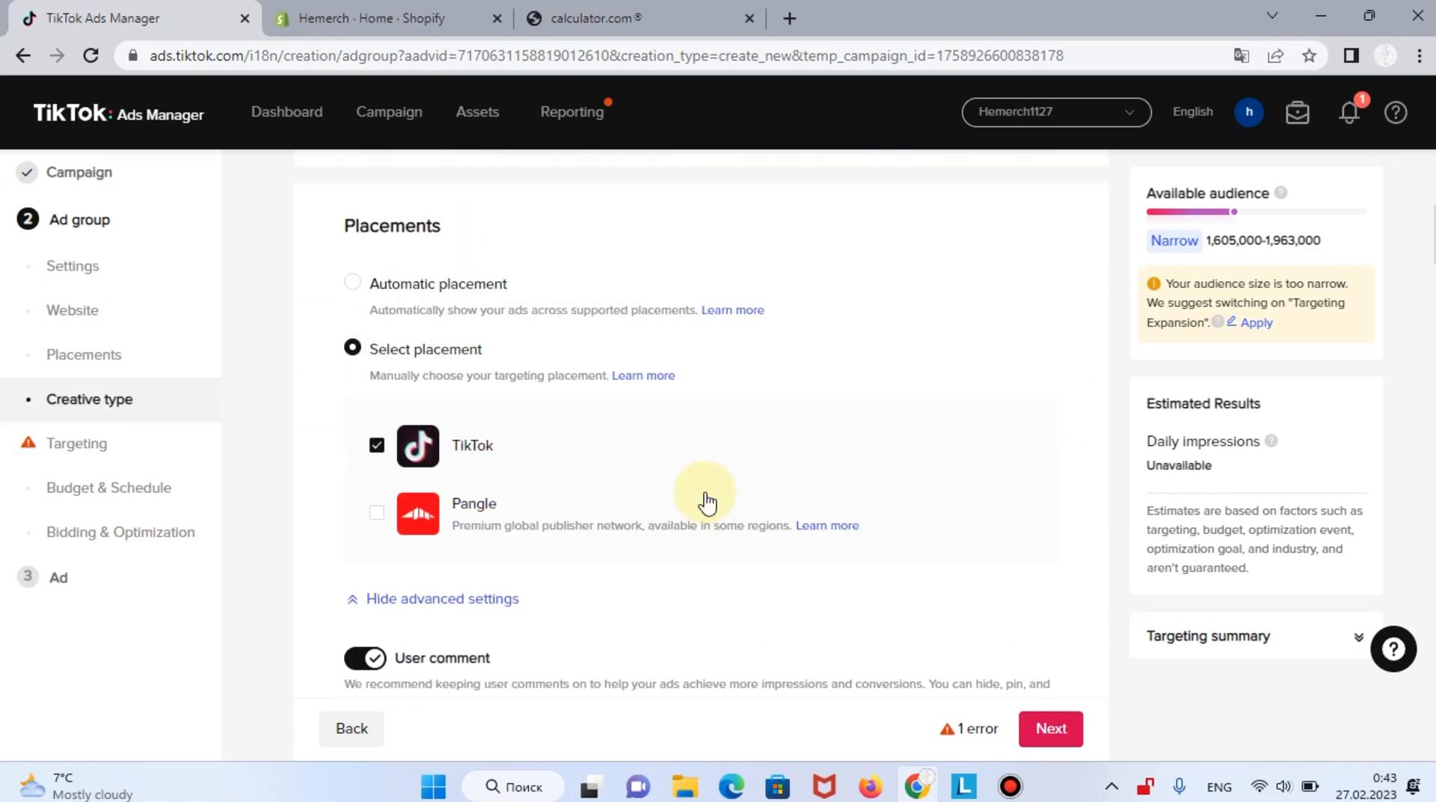
scroll(635, 529, "down", 8)
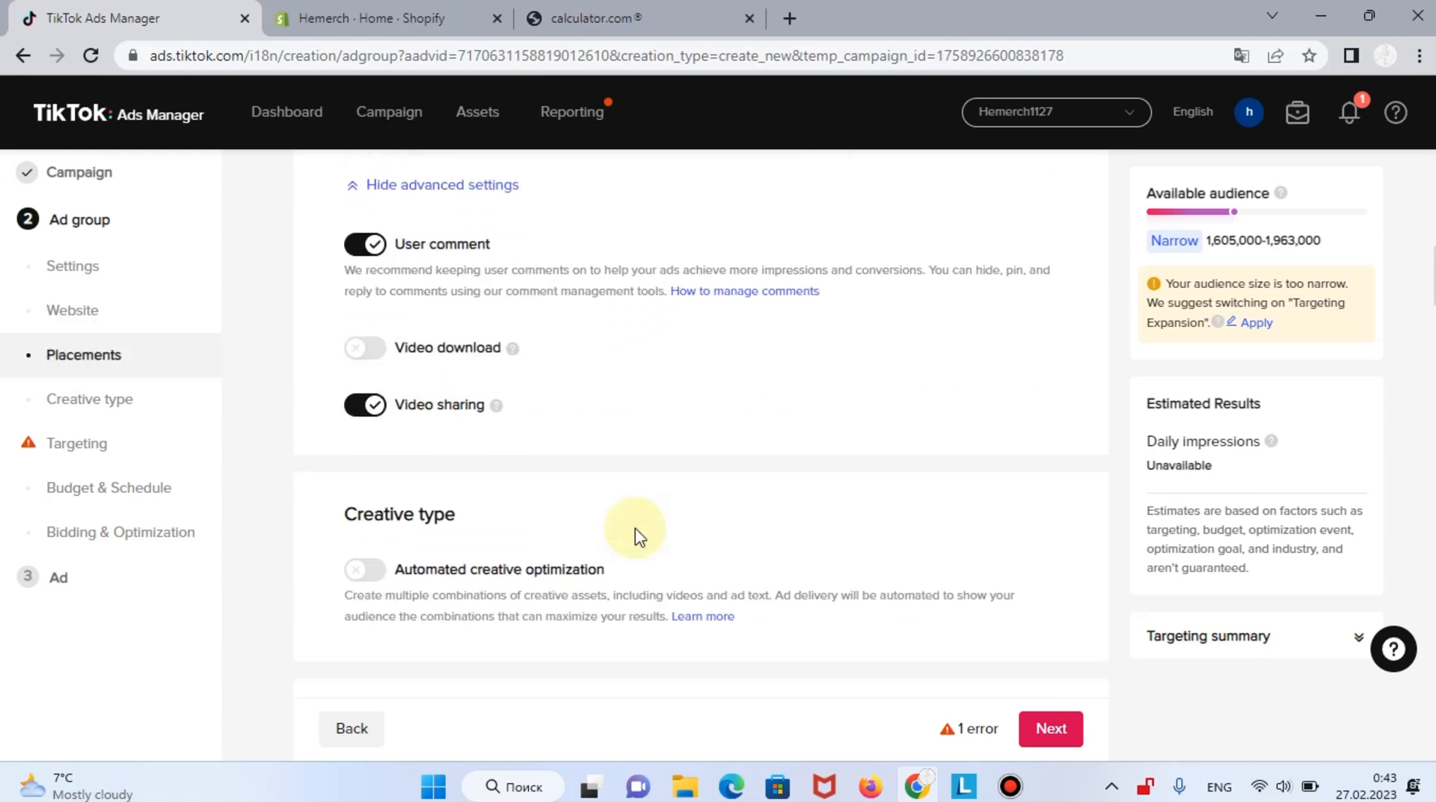
Go to the targeting error from the error list and examine the interest and video interaction criteria.
mouse_move(957, 733)
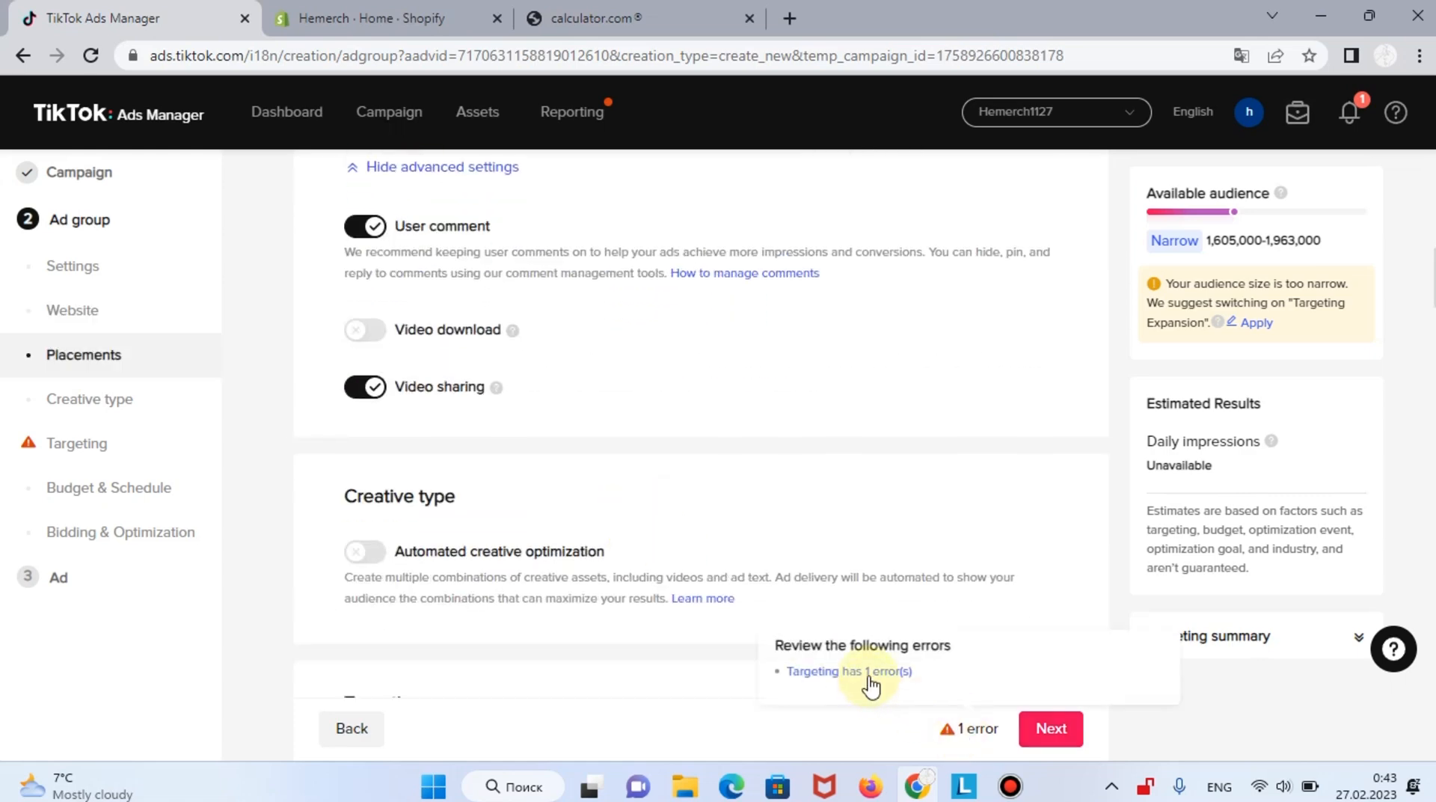
scroll(630, 537, "down", 1)
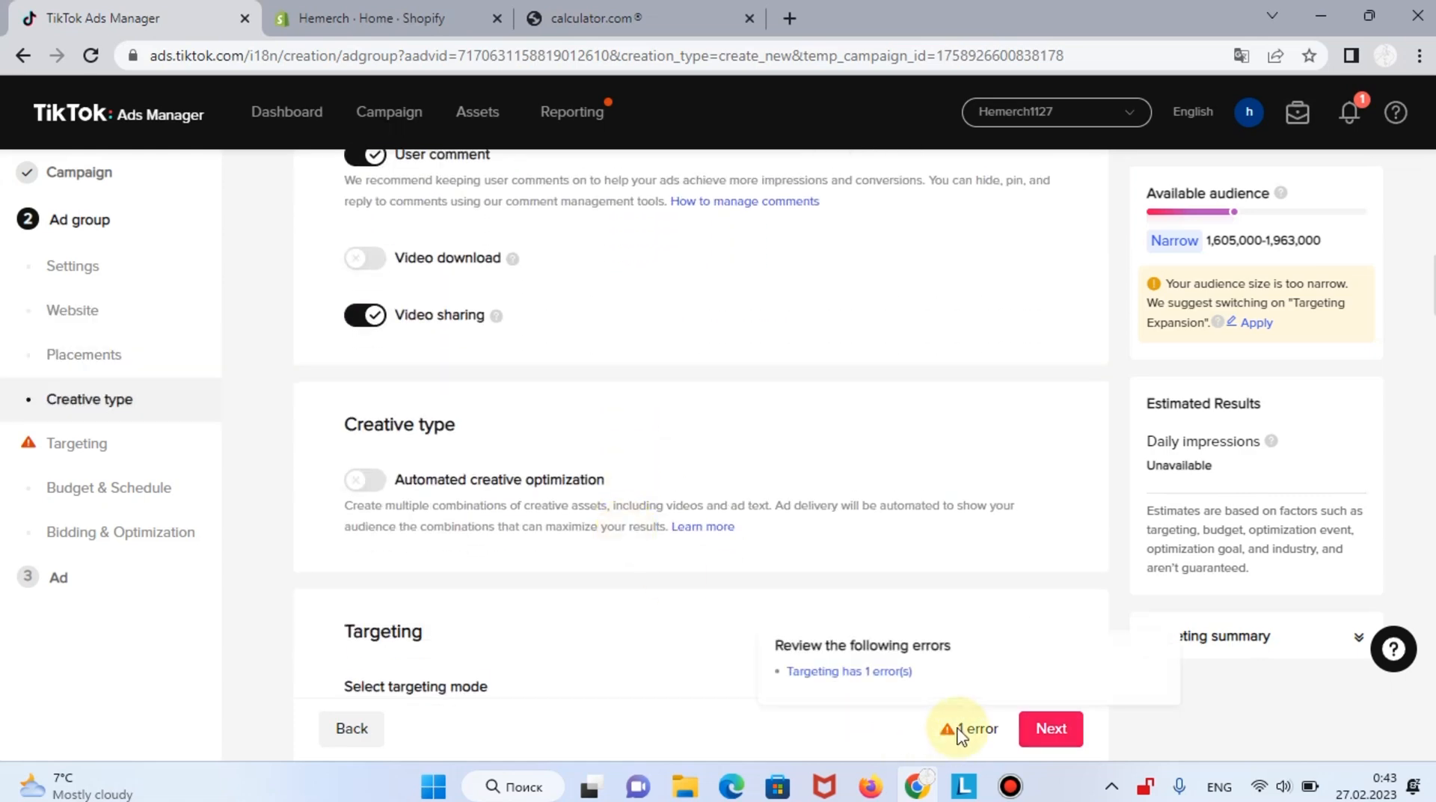
left_click(866, 677)
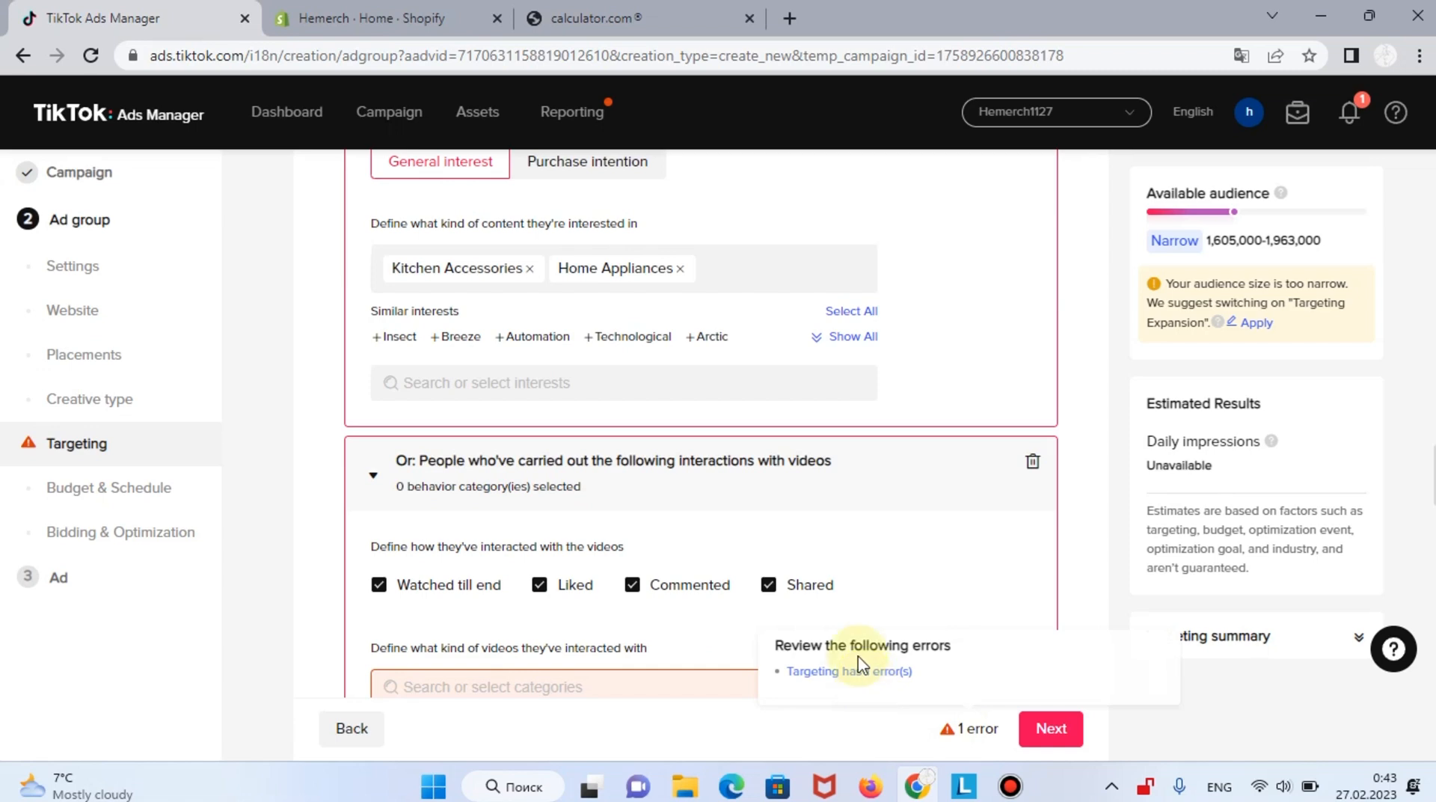
scroll(658, 378, "up", 4)
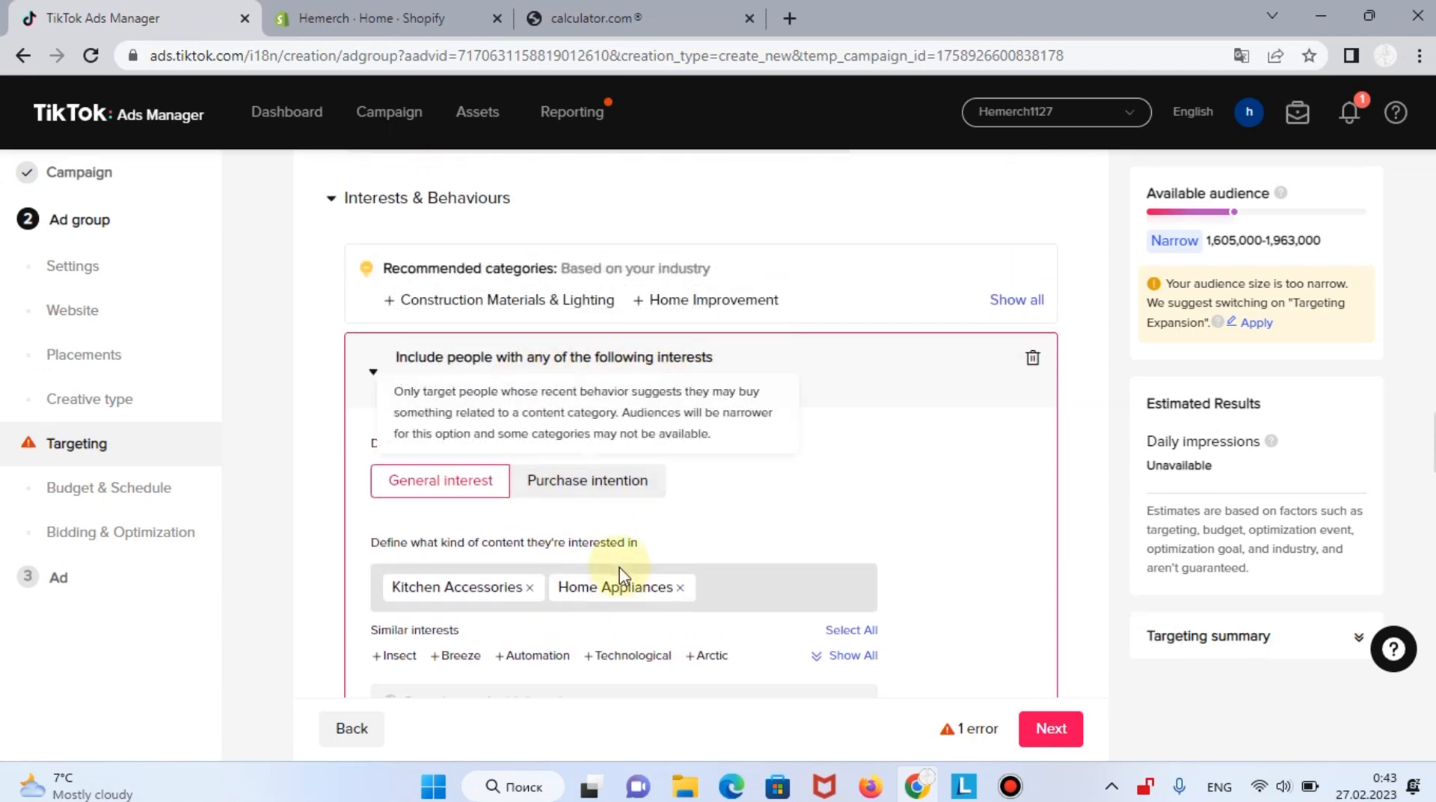
scroll(858, 623, "down", 2)
scroll(699, 608, "down", 2)
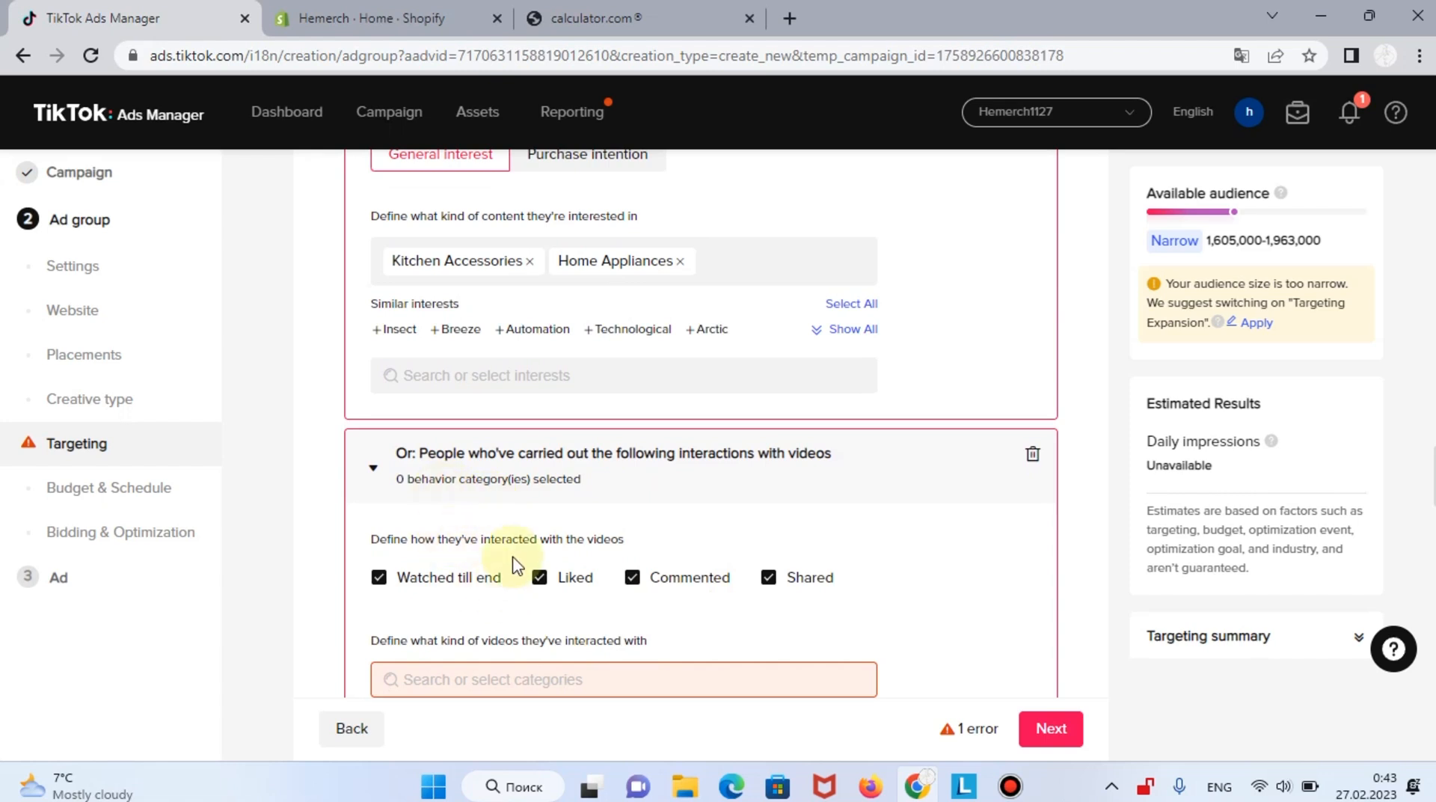
scroll(508, 561, "down", 2)
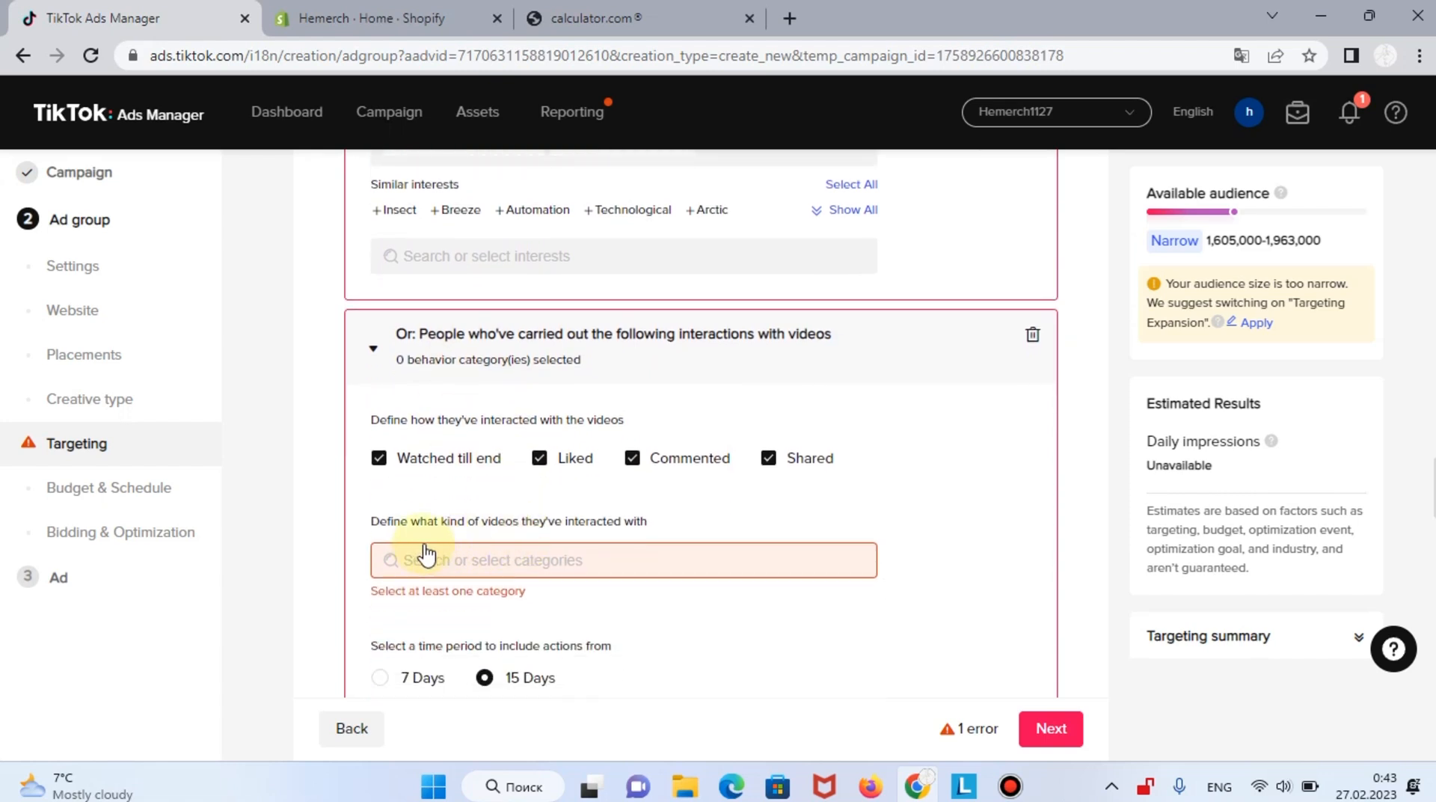
Browse the video categories available for the video interactions behavior, including the Lifestyle subcategories.
left_click(486, 570)
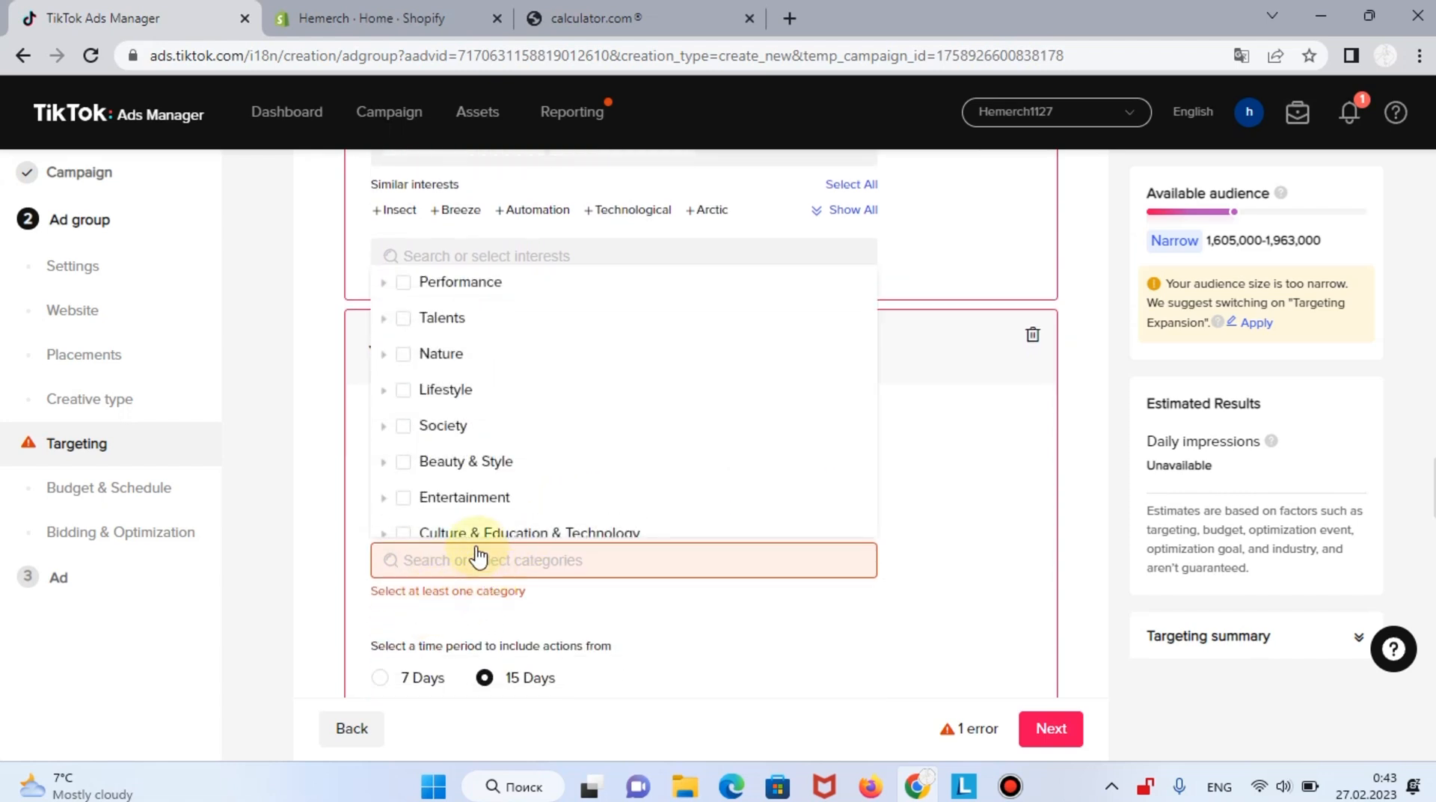
left_click(316, 497)
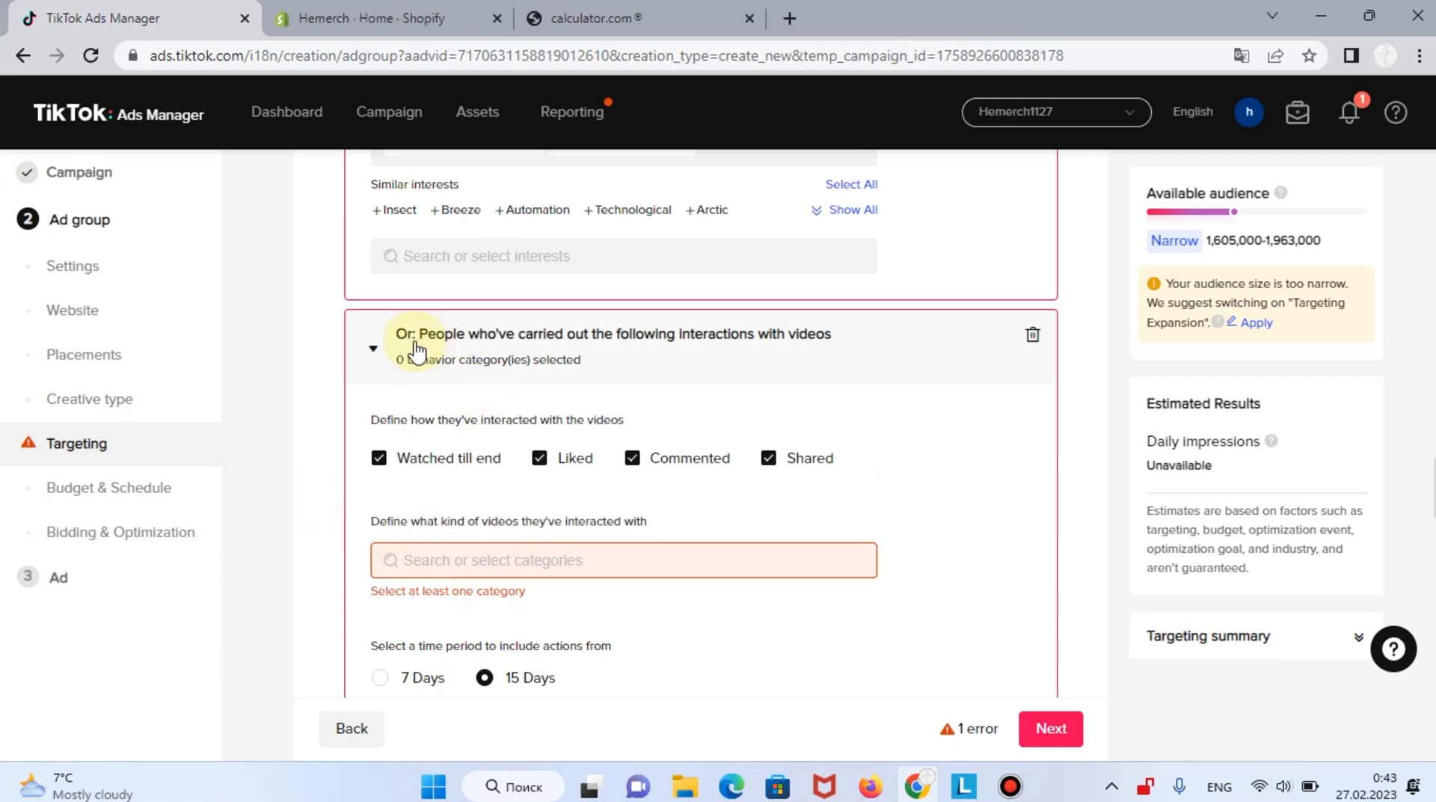
left_click(458, 560)
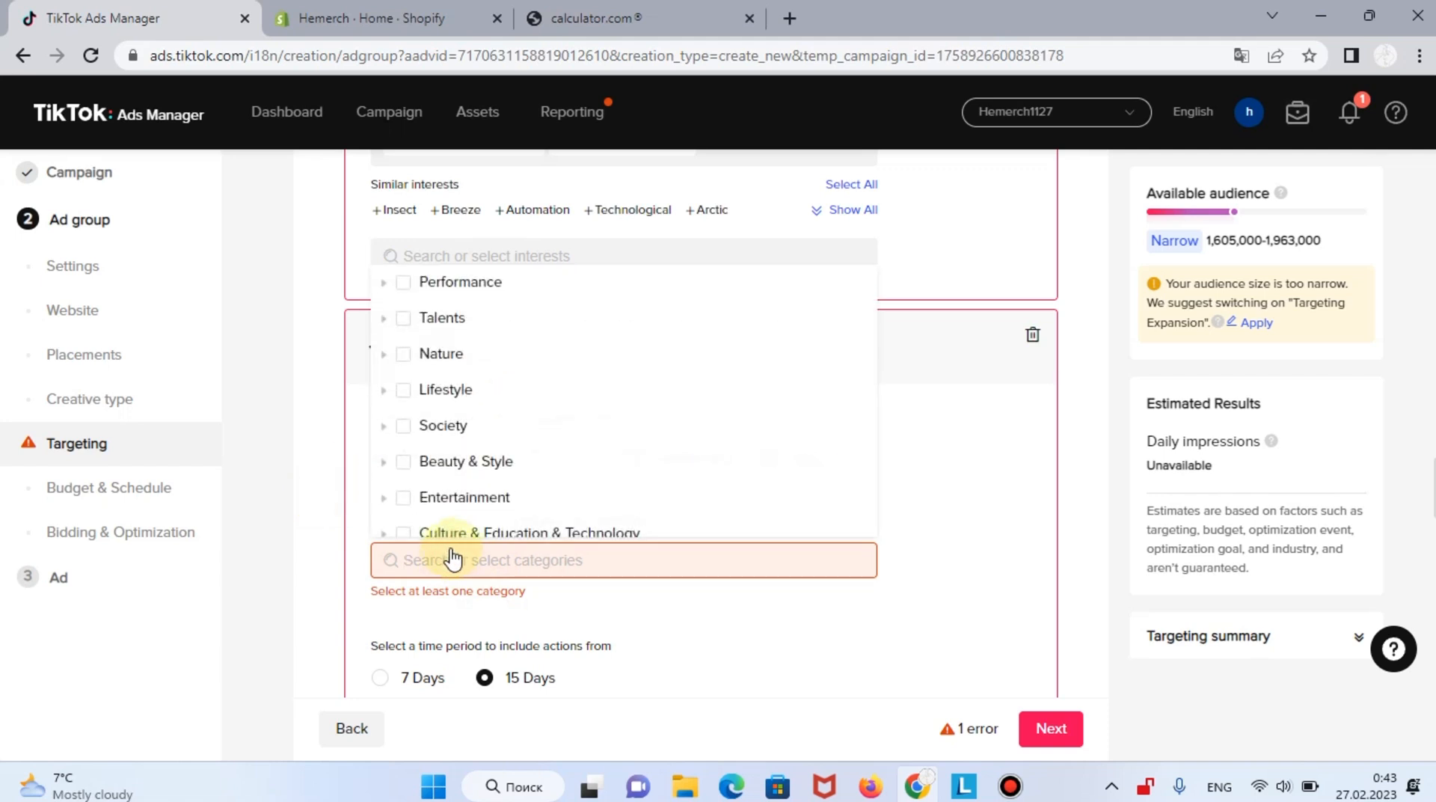
left_click(385, 393)
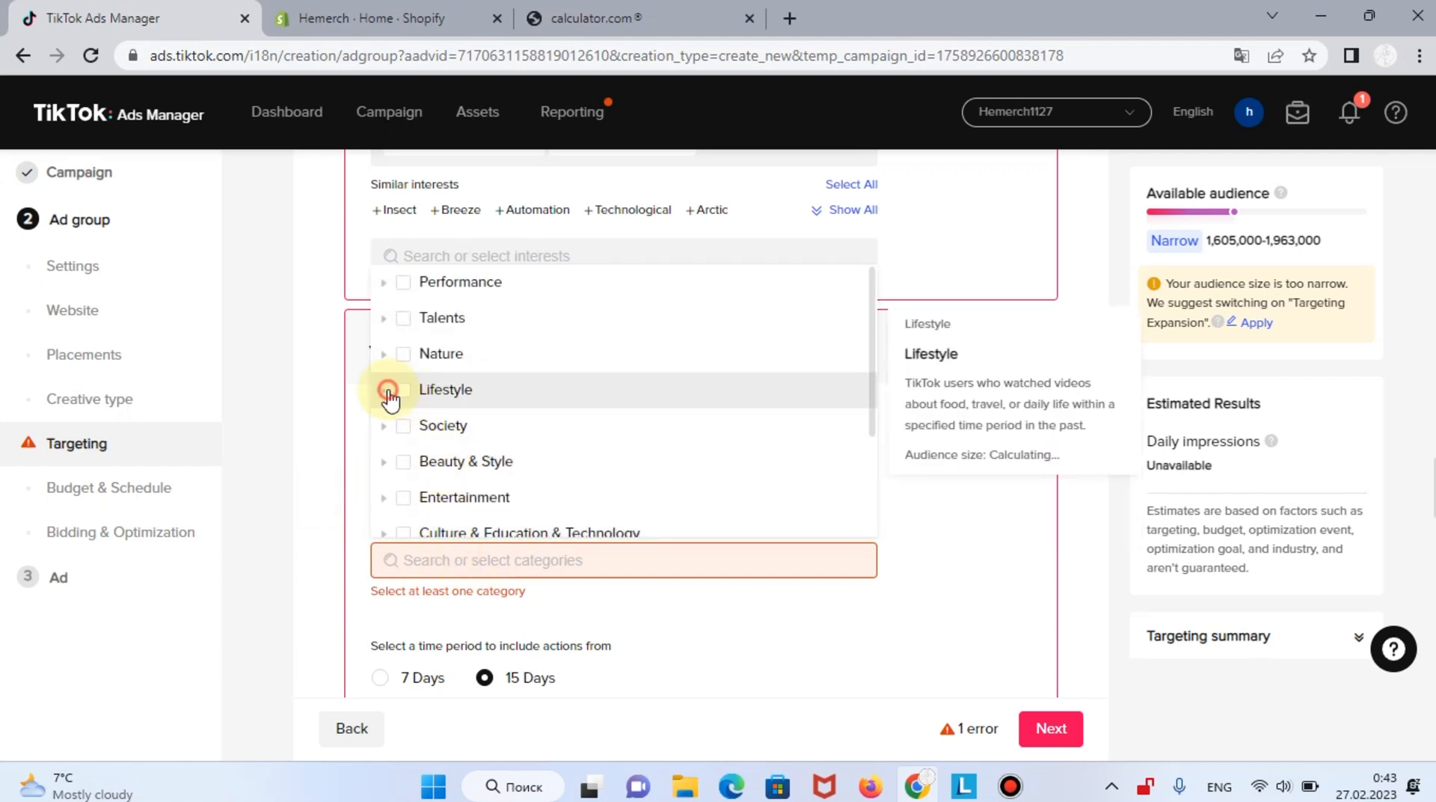
scroll(438, 460, "down", 3)
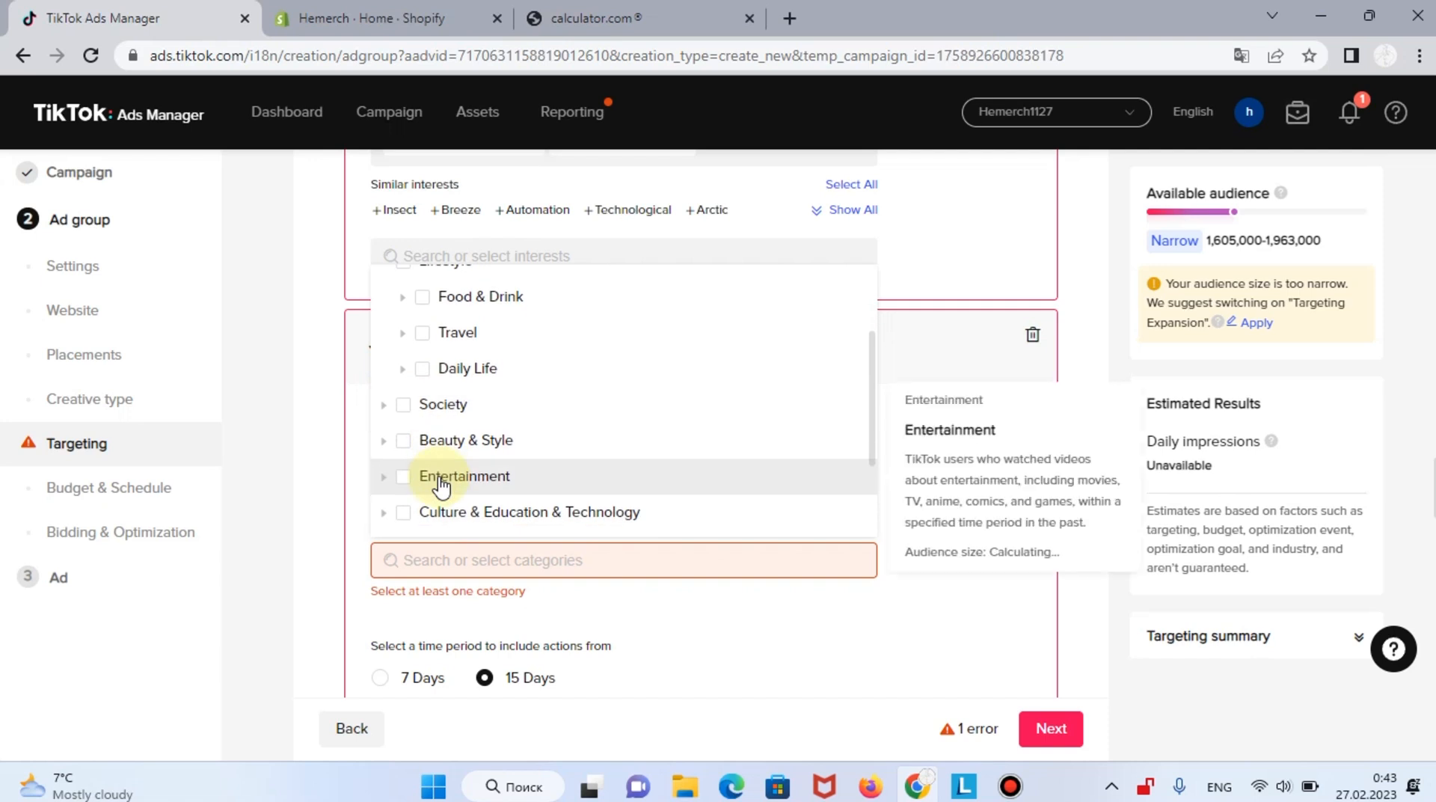
scroll(442, 467, "down", 3)
scroll(441, 467, "up", 2)
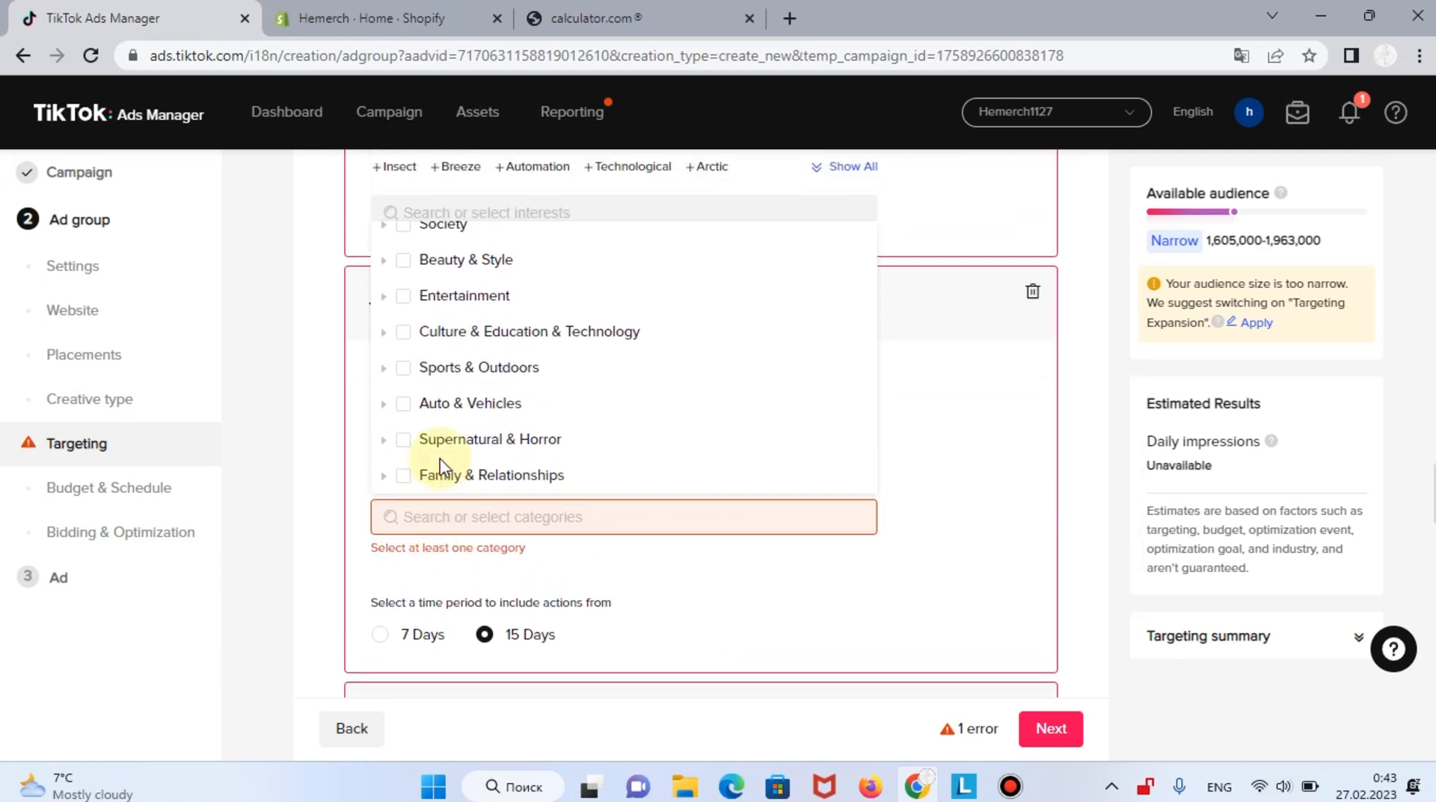
Search the video interaction categories for "lifehacks", clear the search, and check the full category list again without selecting any.
left_click(448, 521)
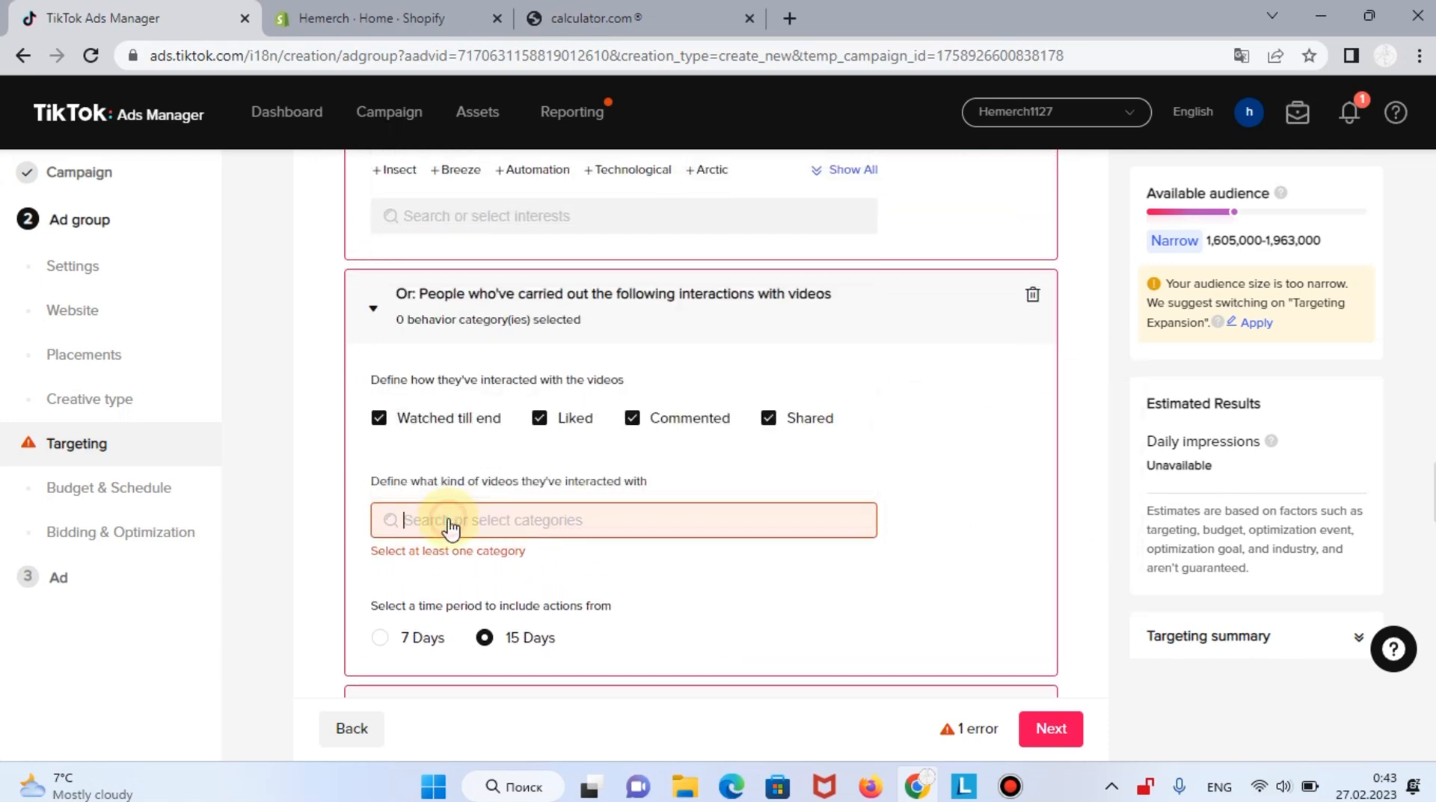
type("loi")
type("ife")
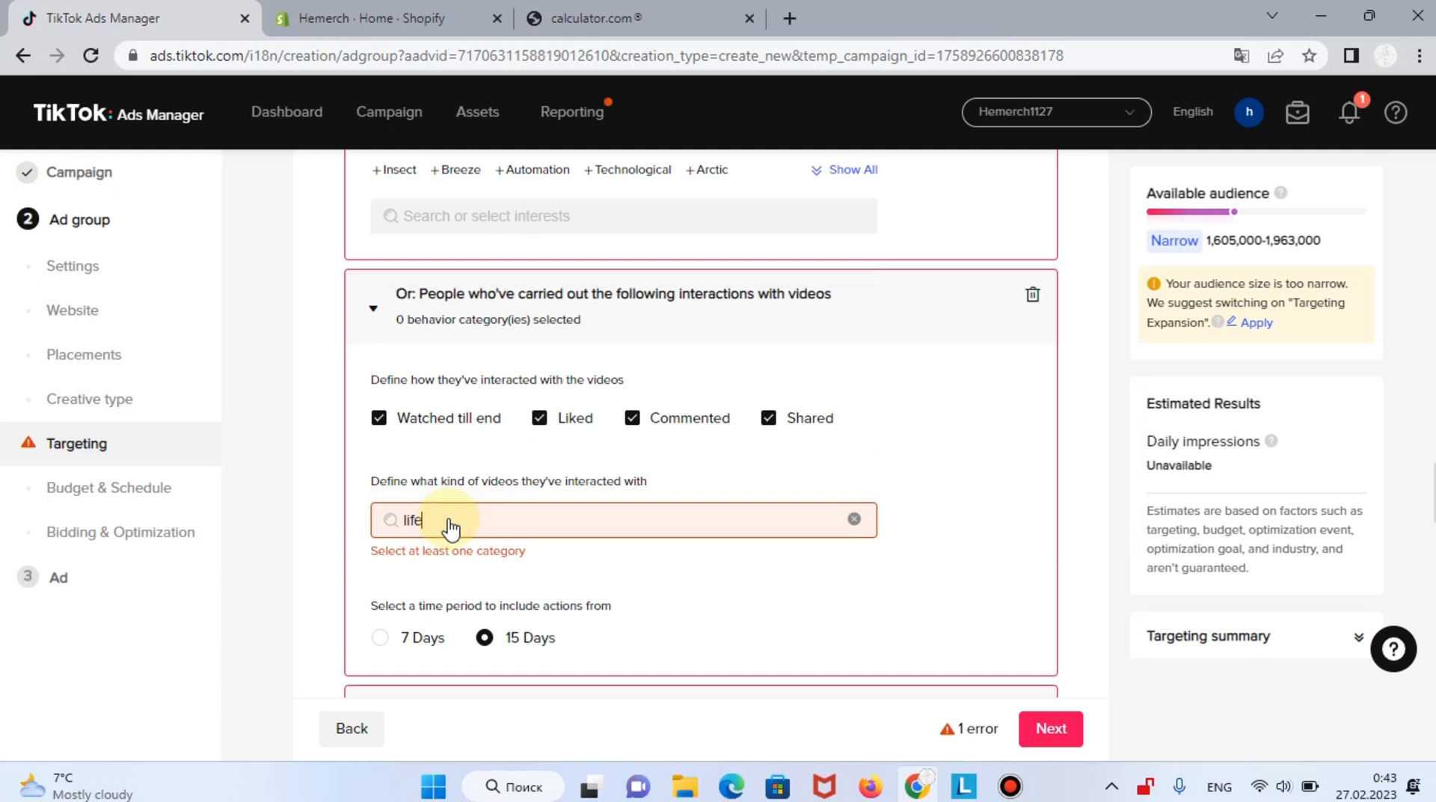
type("hacks")
key("BackSpace")
key("BackSpace")
key("BackSpace")
key("BackSpace")
key("BackSpace")
key("BackSpace")
key("BackSpace")
key("BackSpace")
key("BackSpace")
left_click(450, 523)
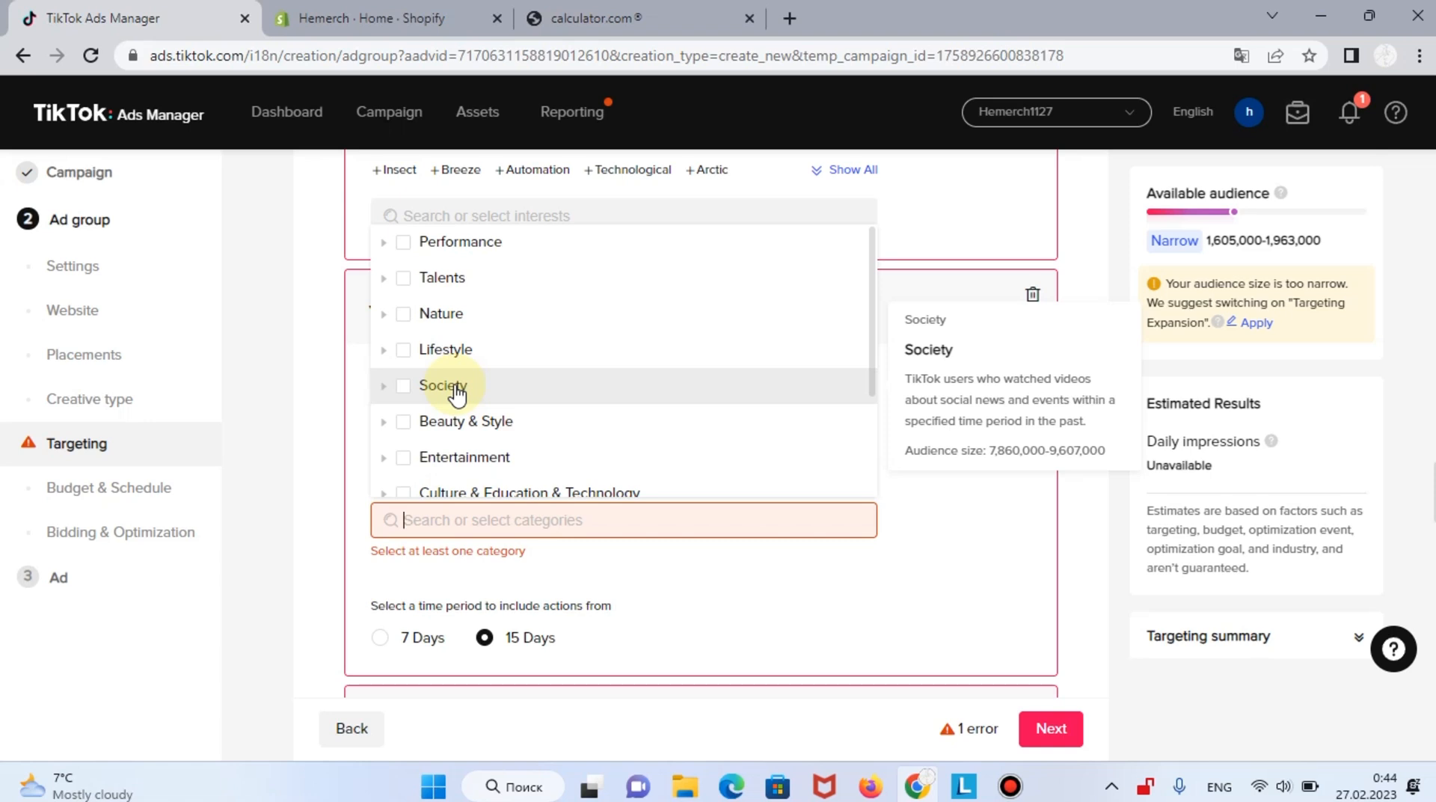
left_click(447, 553)
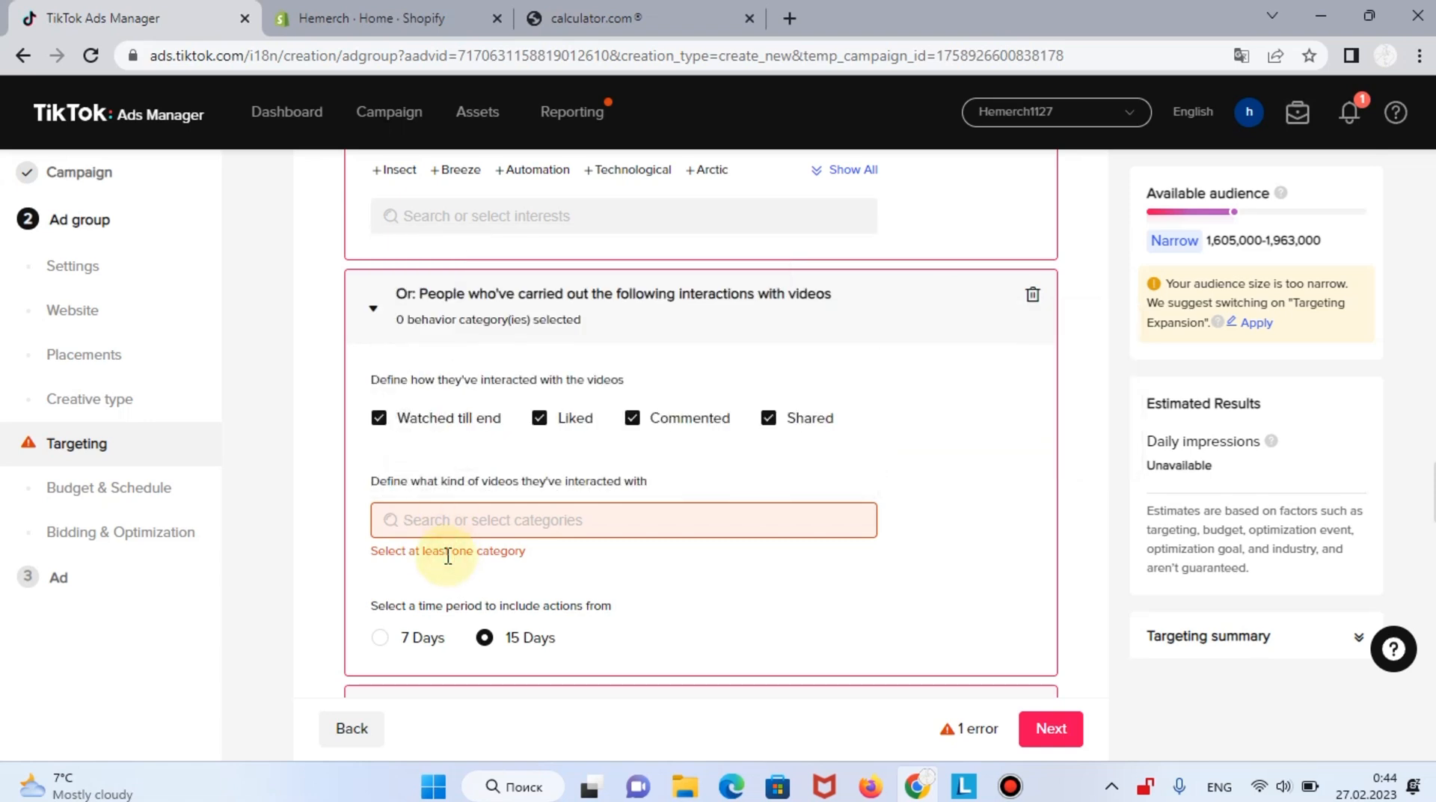
Remove the video interactions, interests, creator interactions and hashtag interactions criteria from Interests & Behaviours.
left_click(1032, 295)
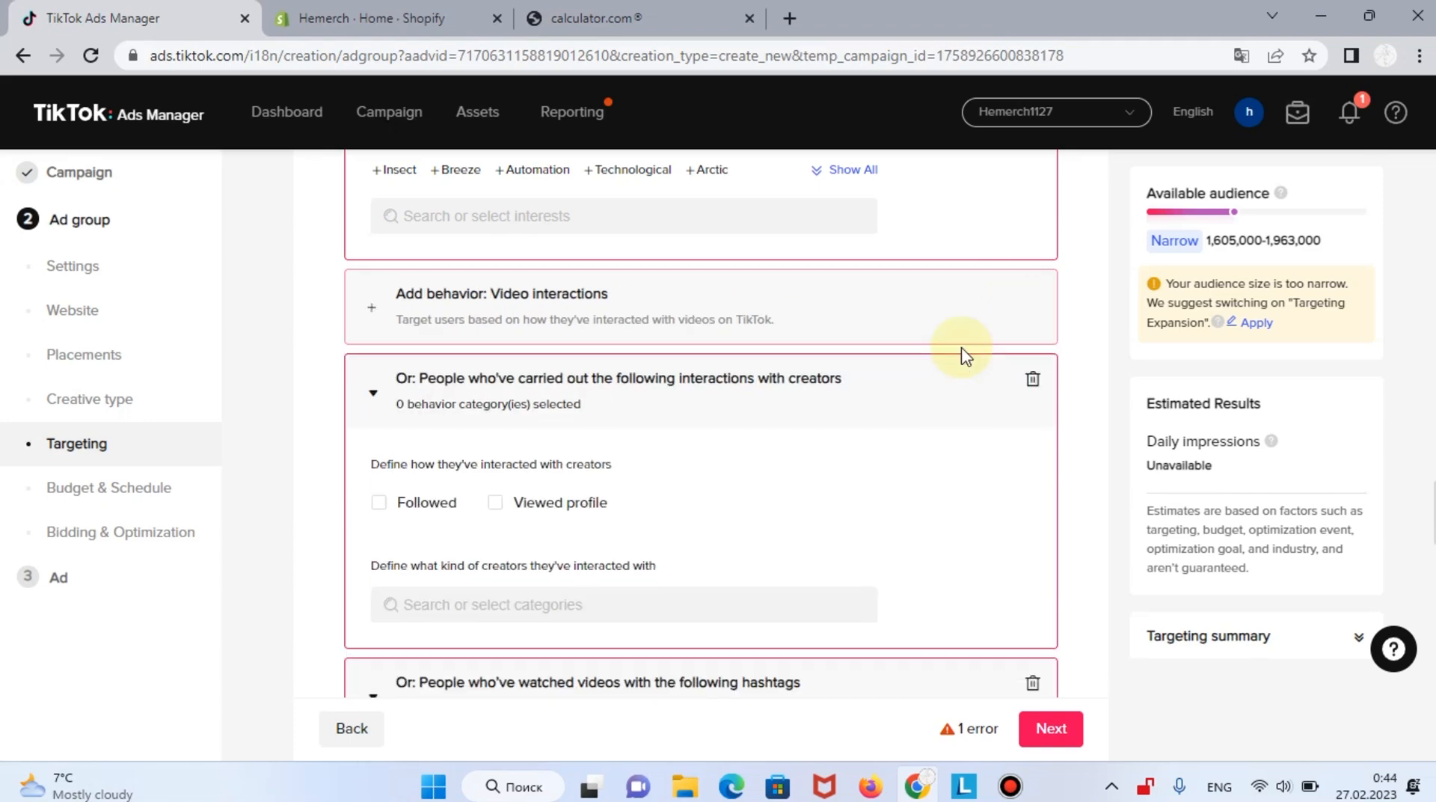
scroll(963, 355, "up", 4)
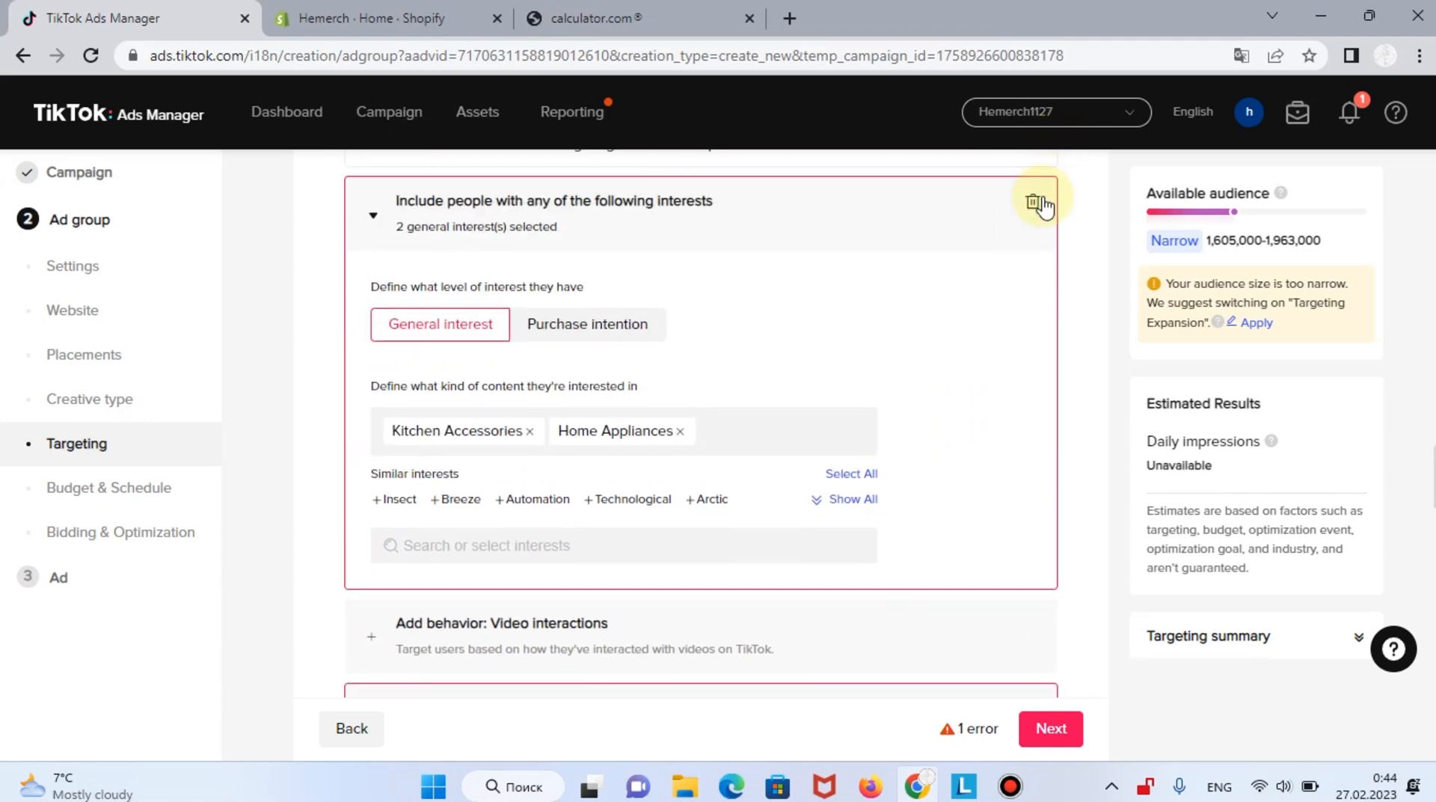
left_click(1036, 203)
left_click(1033, 372)
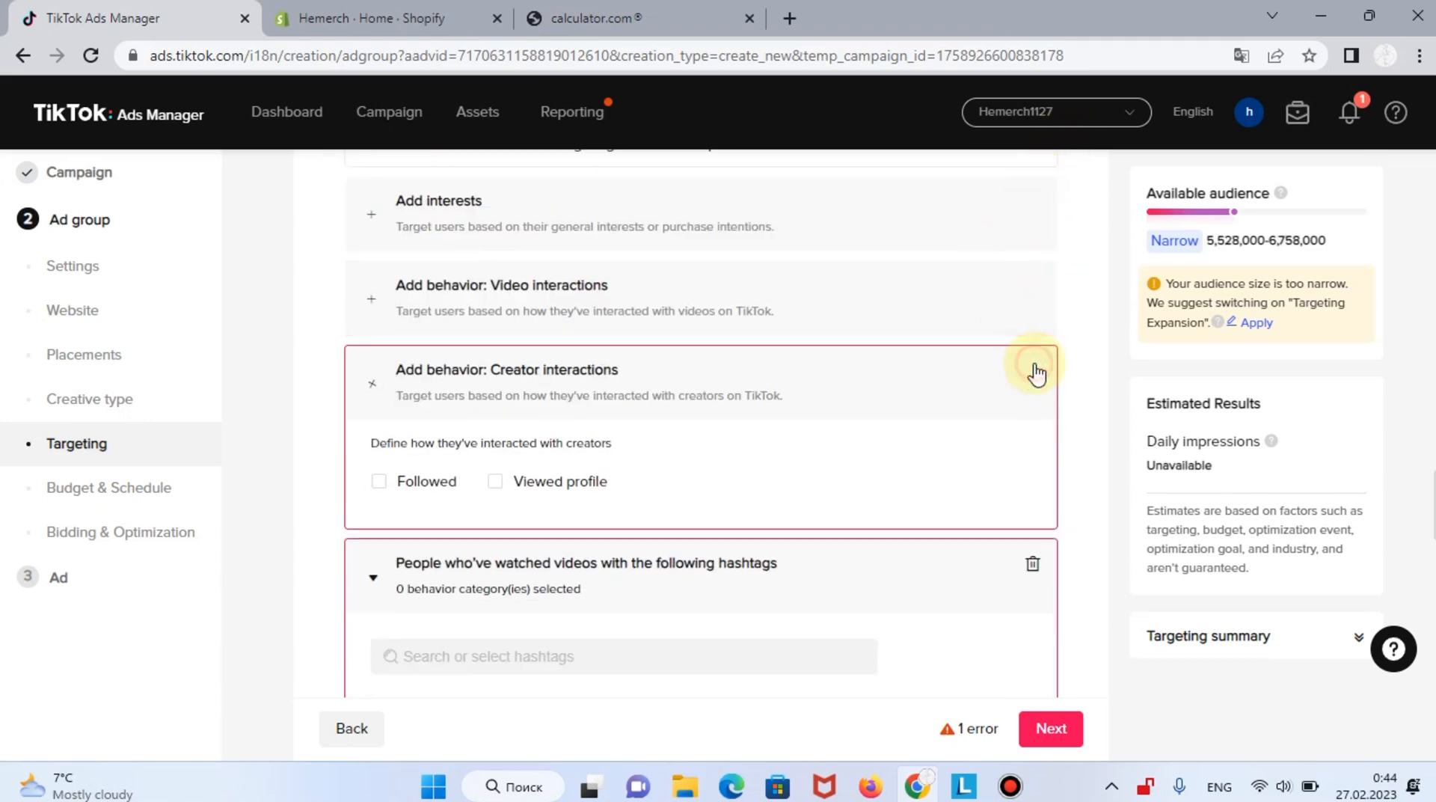
left_click(1032, 456)
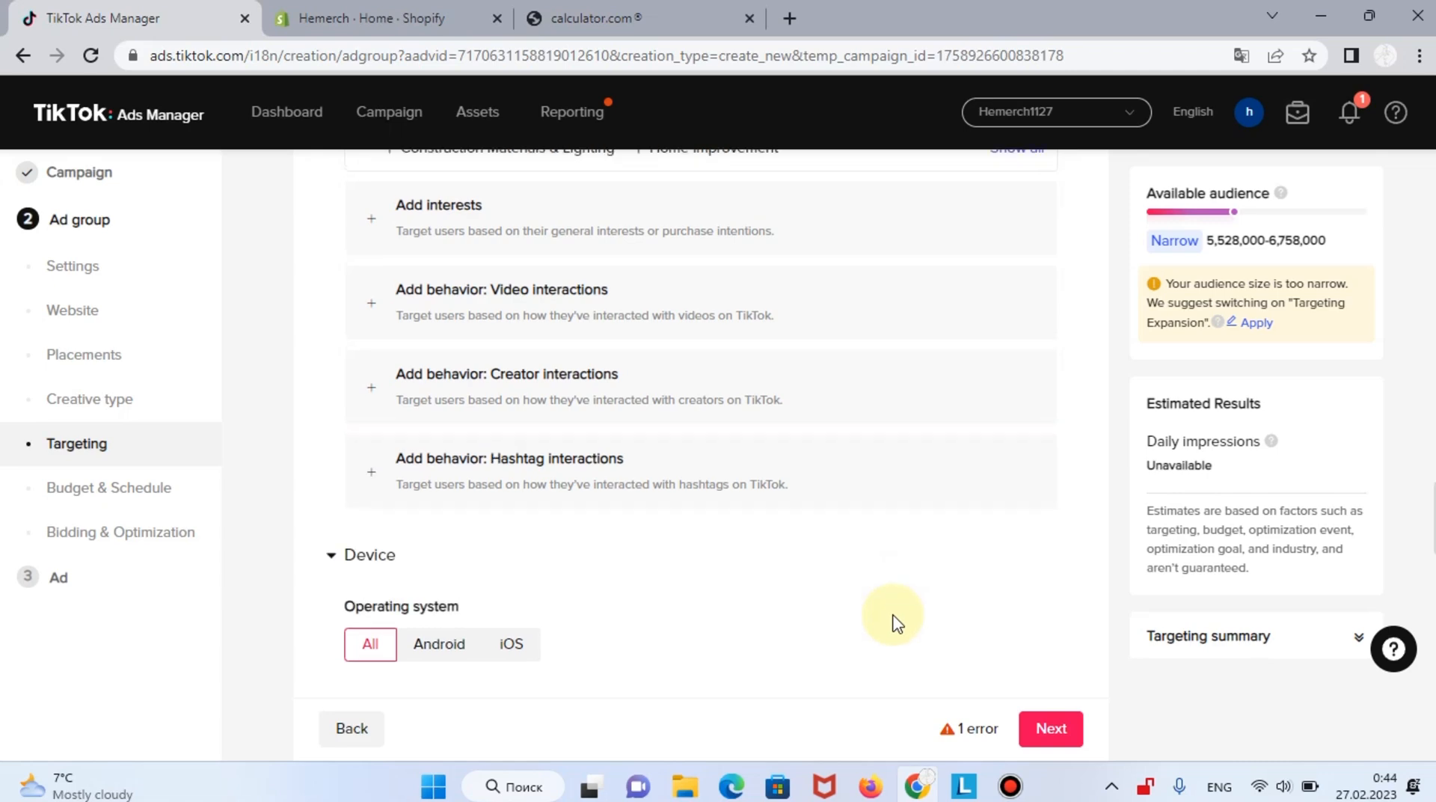
Rename the ad group as "Faucet test 1- no interest".
scroll(896, 623, "up", 20)
scroll(895, 623, "down", 6)
scroll(896, 622, "up", 5)
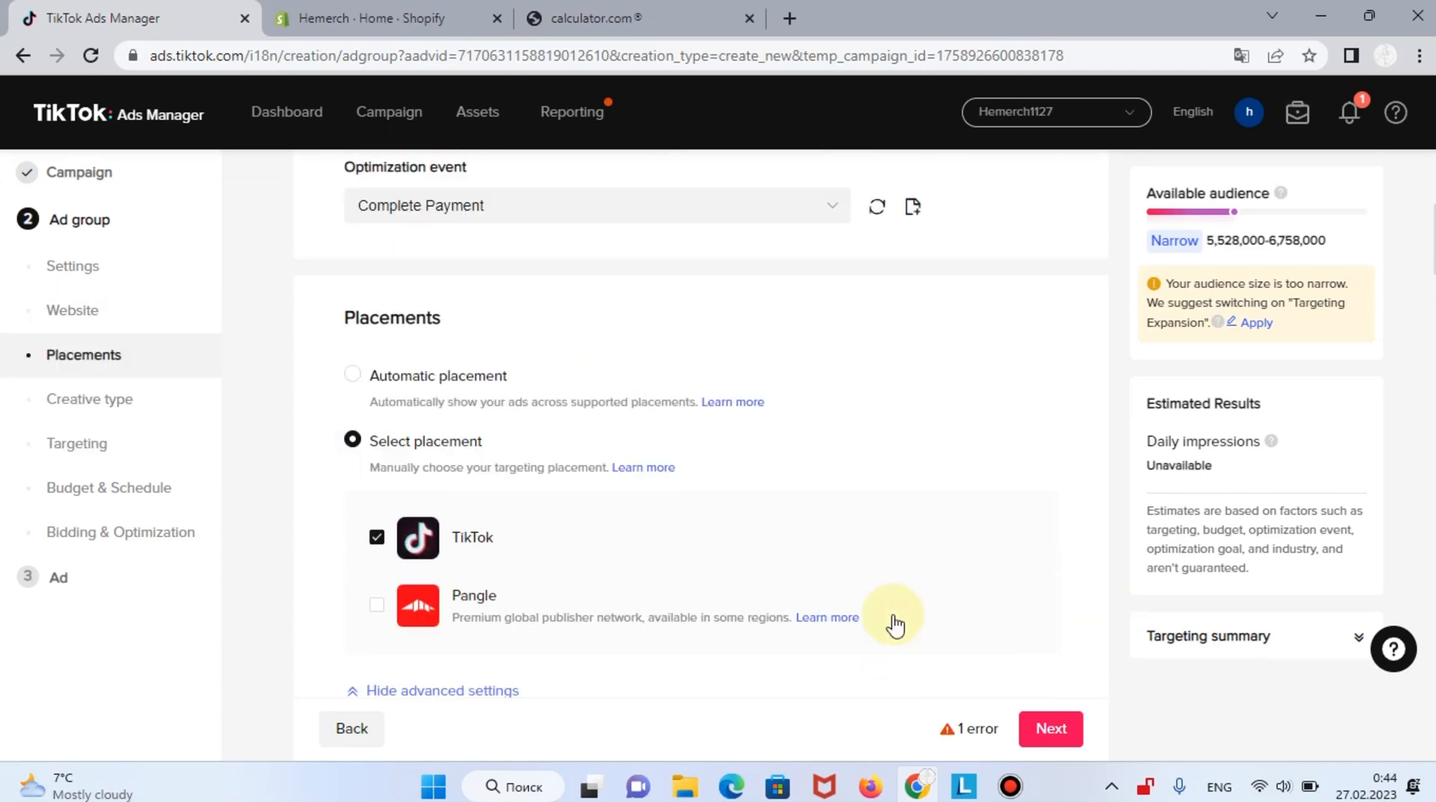
scroll(894, 621, "up", 5)
double_click(513, 245)
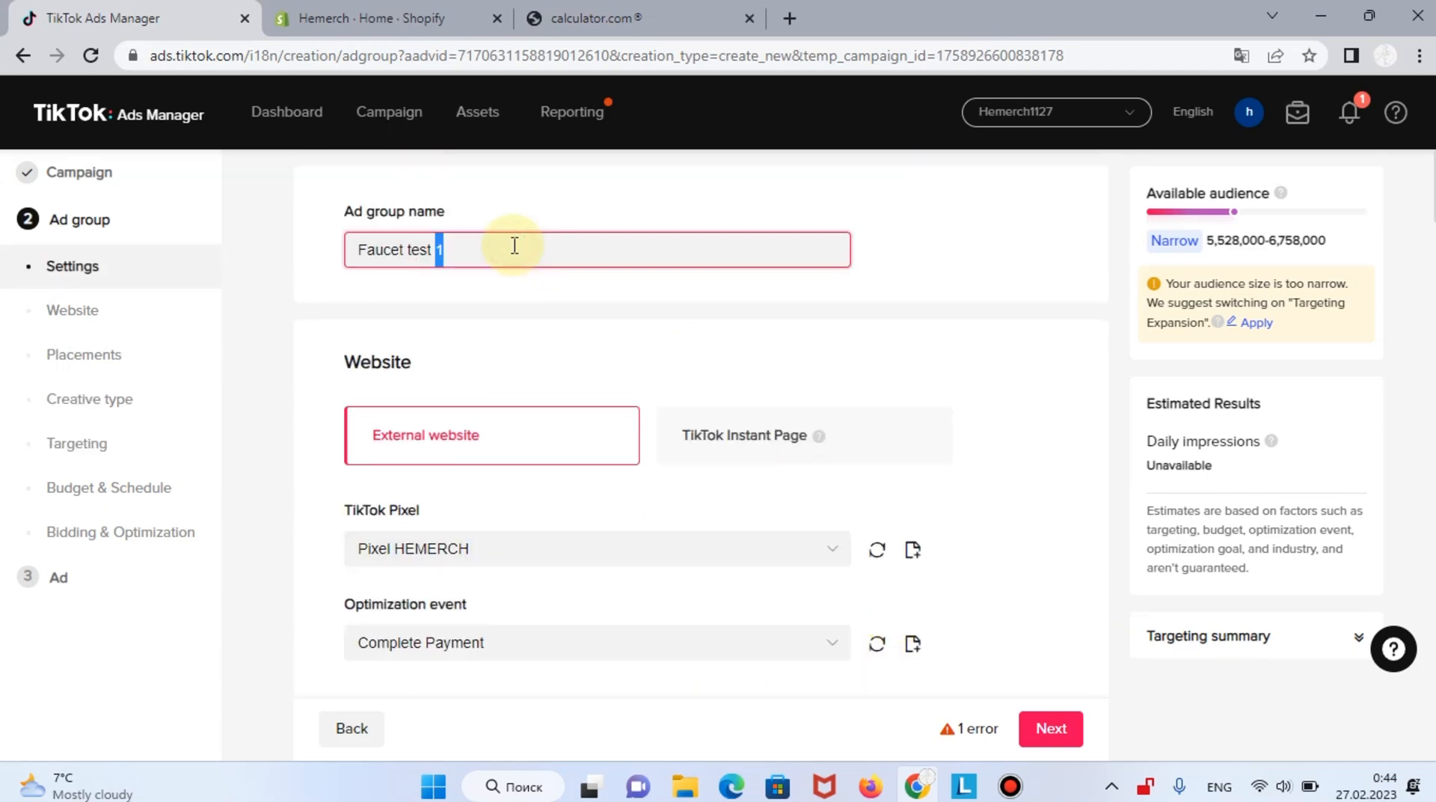
type("1- no interest")
left_click(596, 372)
Review the remaining ad group settings from placements to bidding and proceed to the ad setup.
scroll(598, 372, "down", 10)
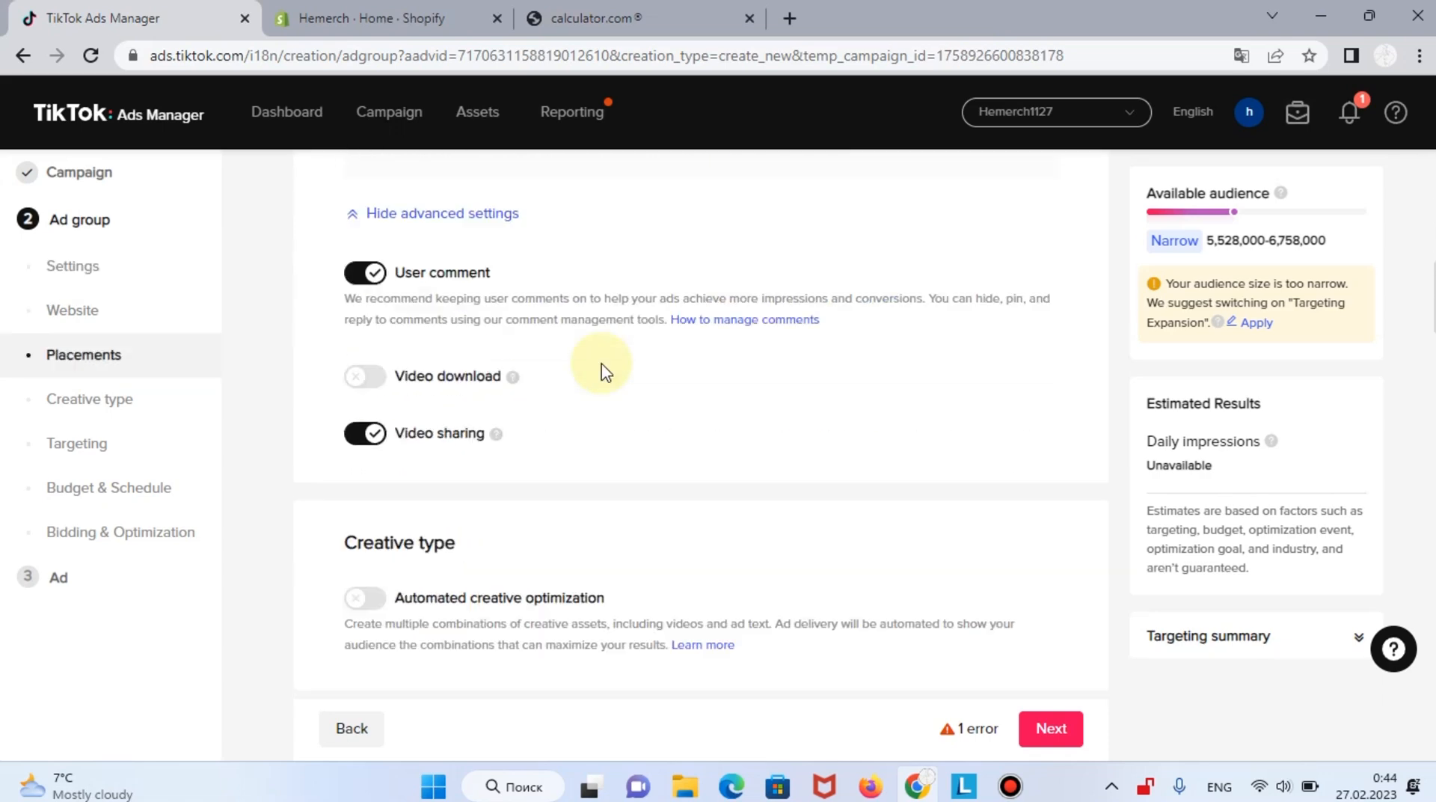
scroll(606, 372, "down", 15)
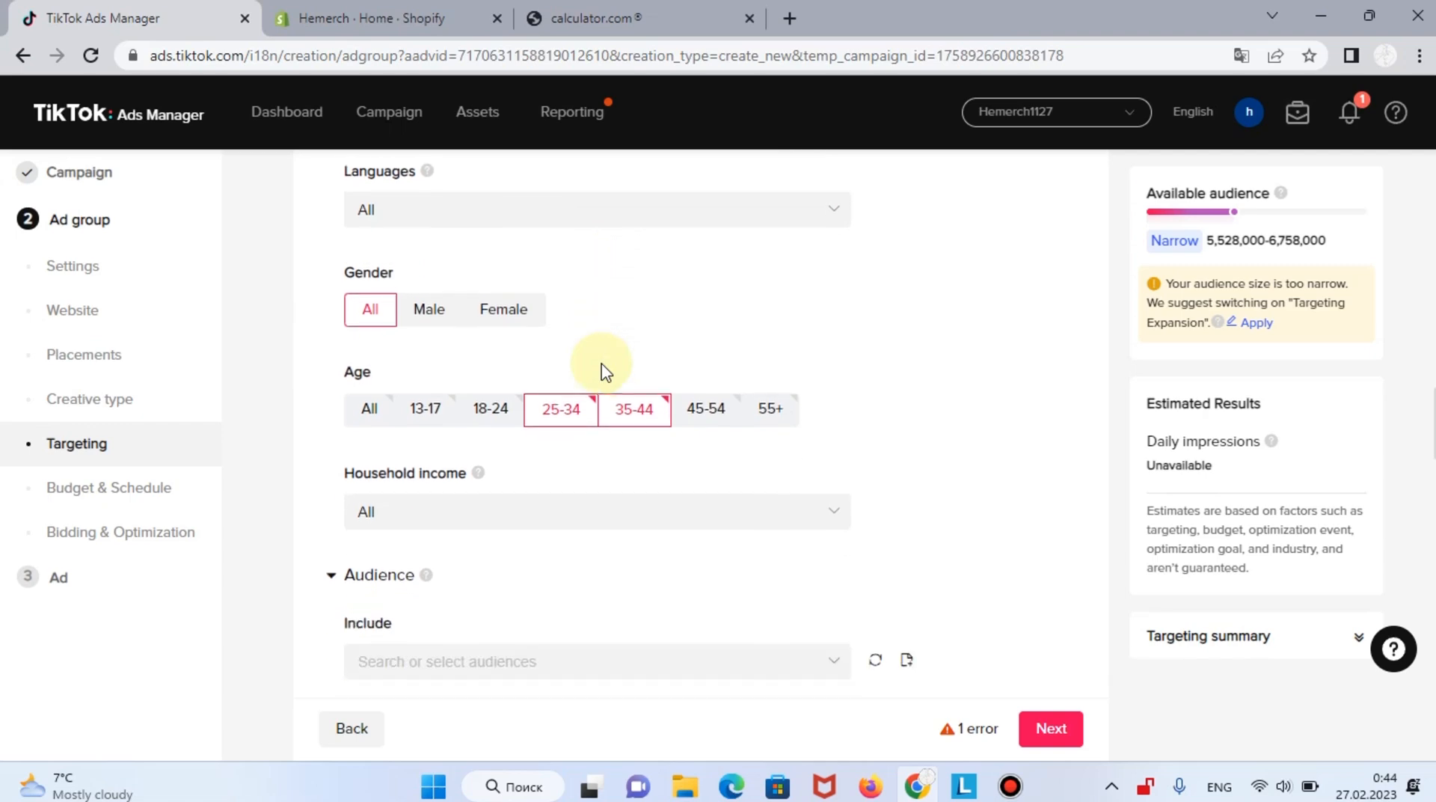
scroll(633, 420, "down", 2)
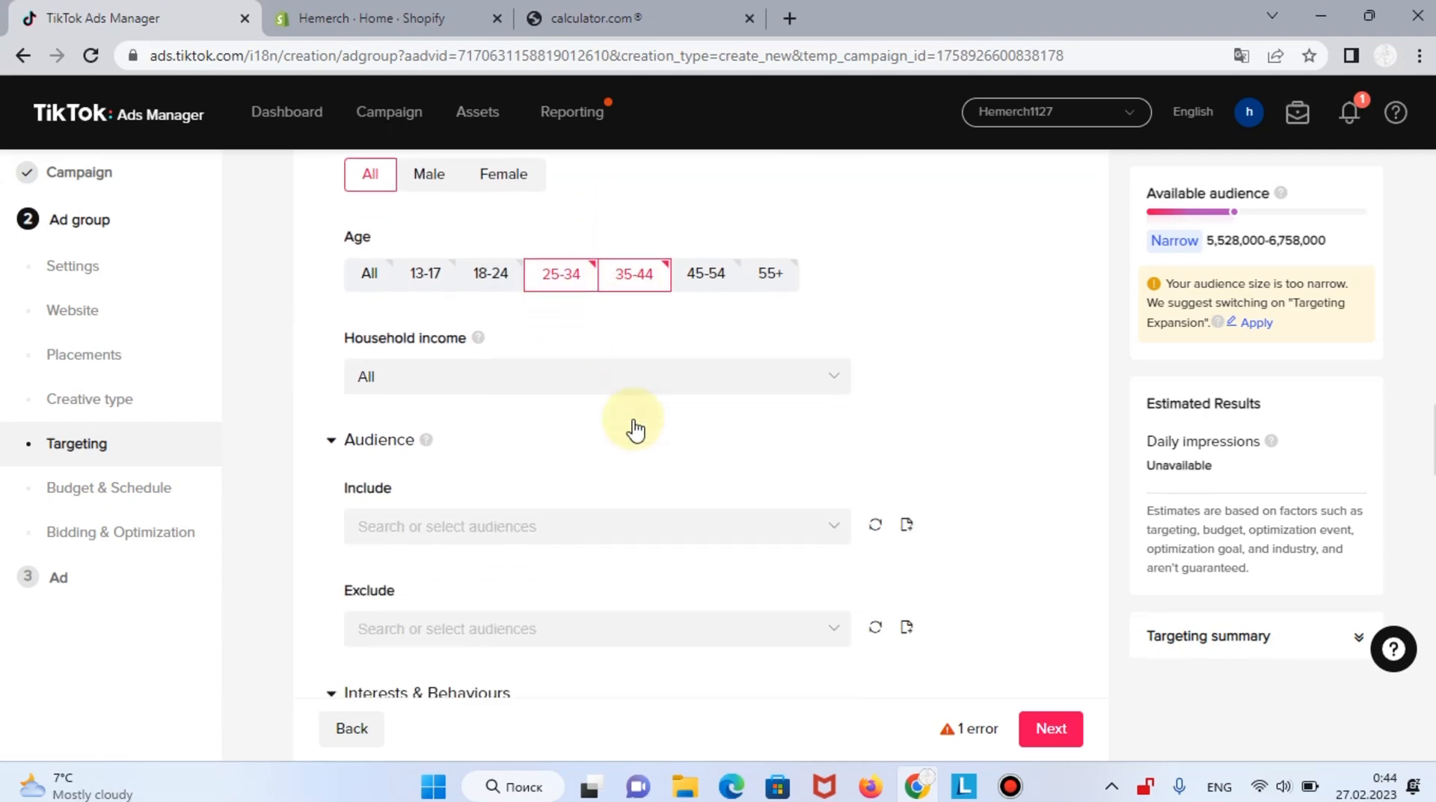
scroll(634, 429, "down", 12)
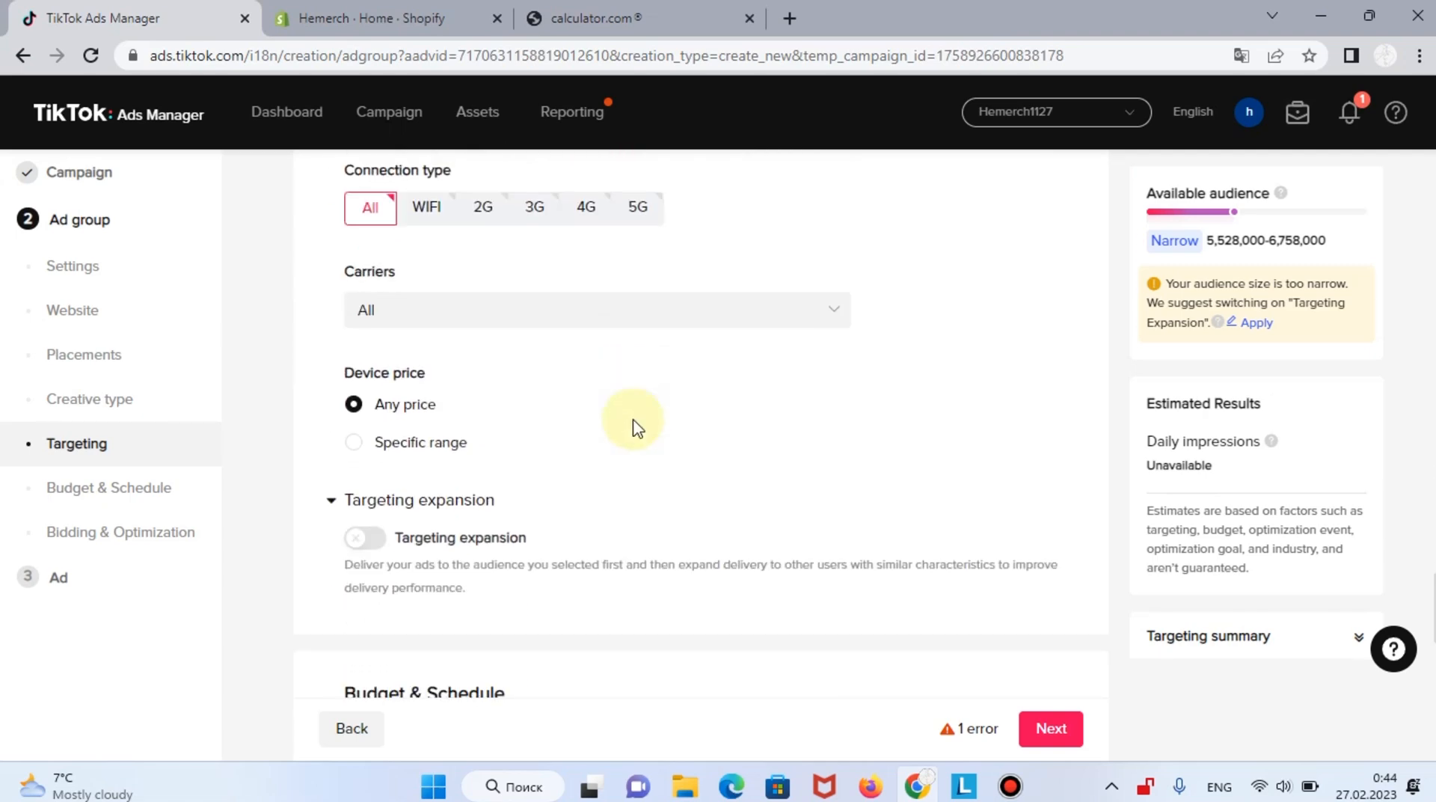
scroll(632, 426, "down", 10)
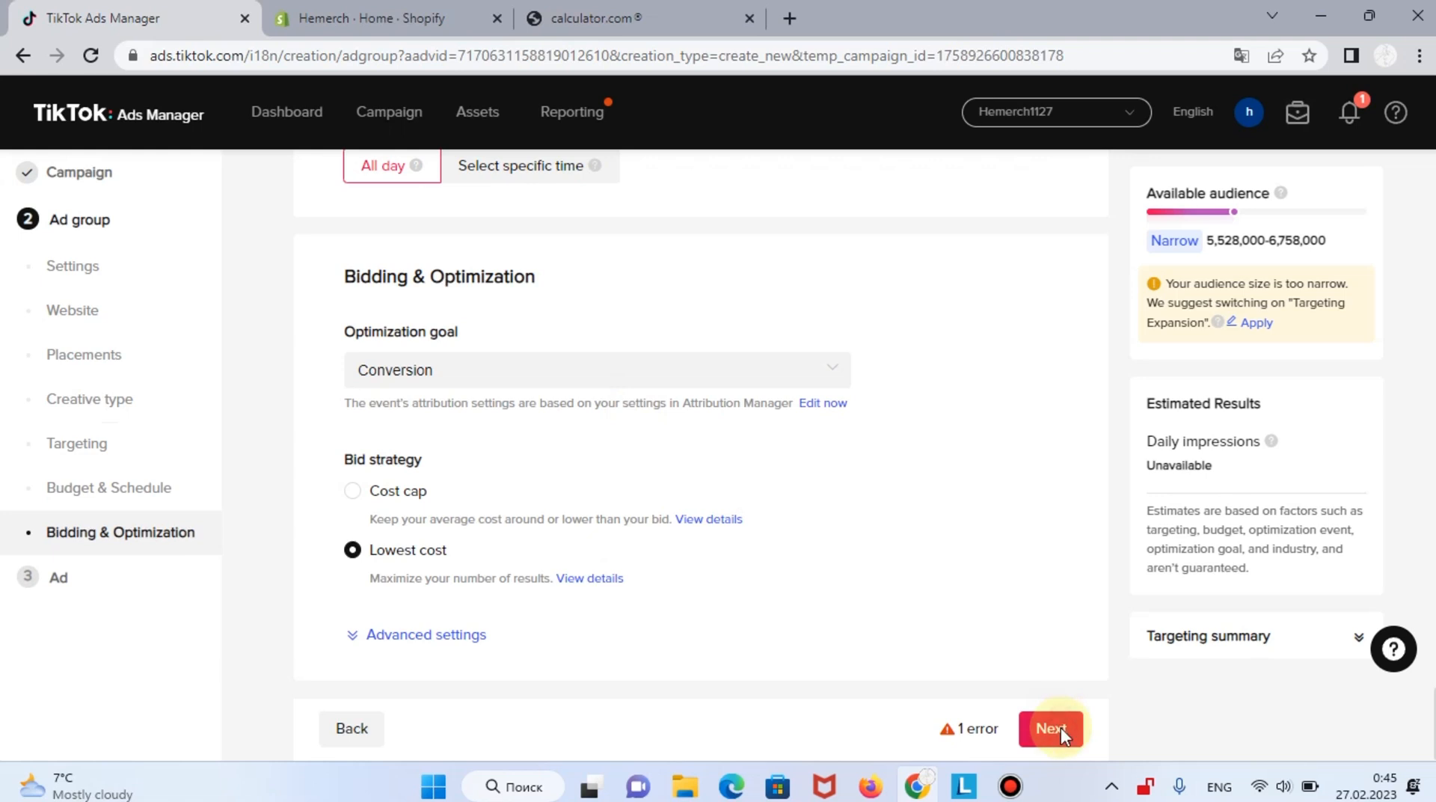
left_click(1060, 730)
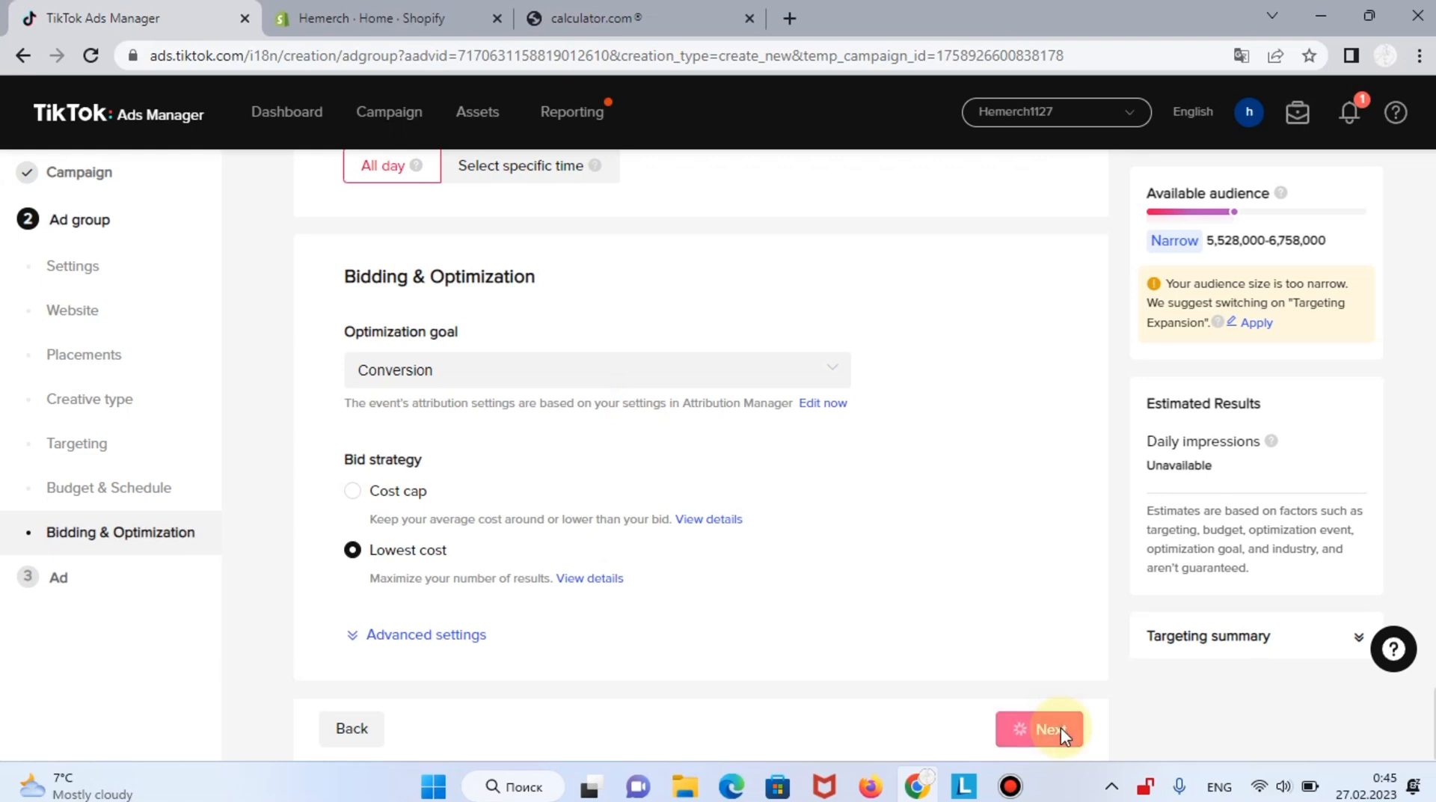
left_click(1010, 787)
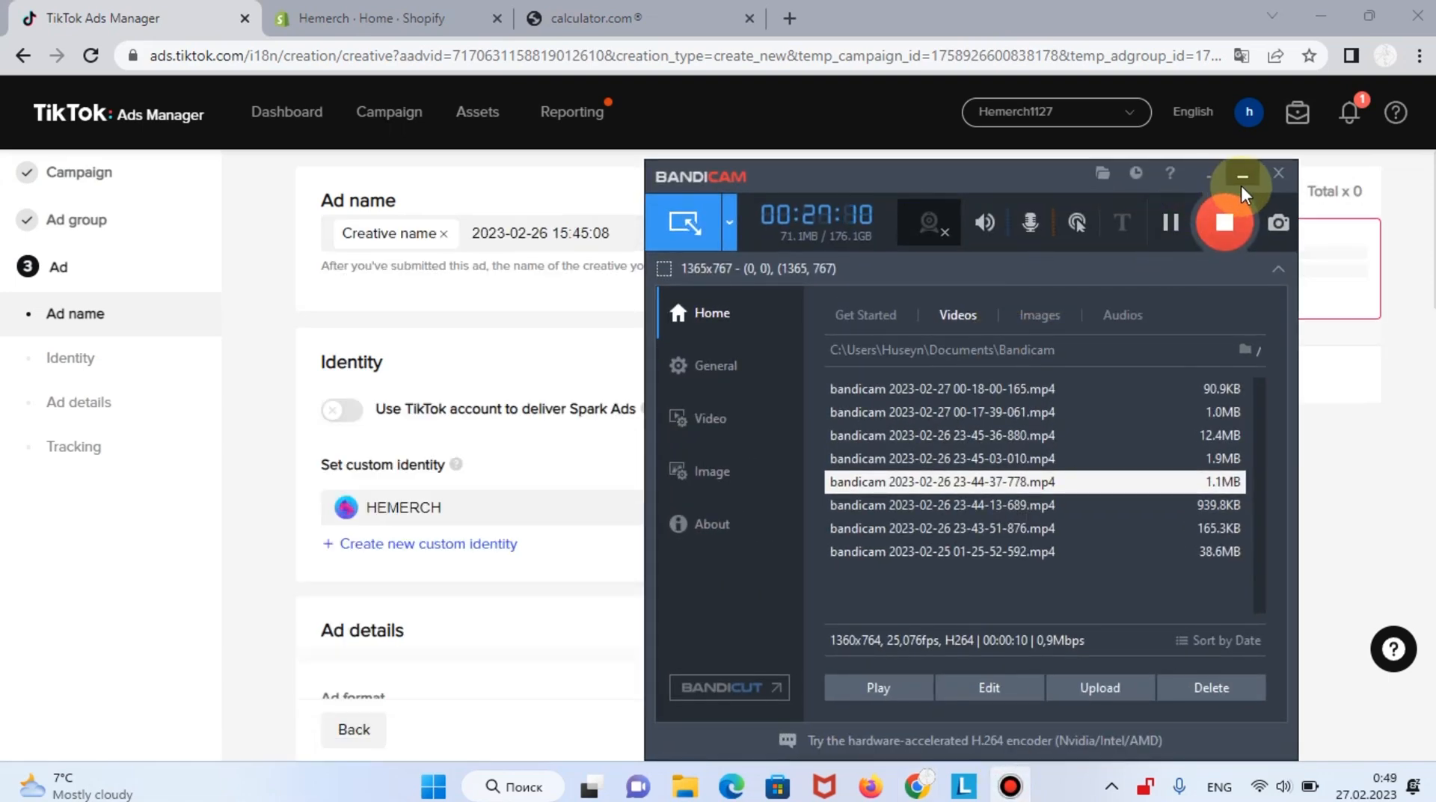
left_click(1242, 177)
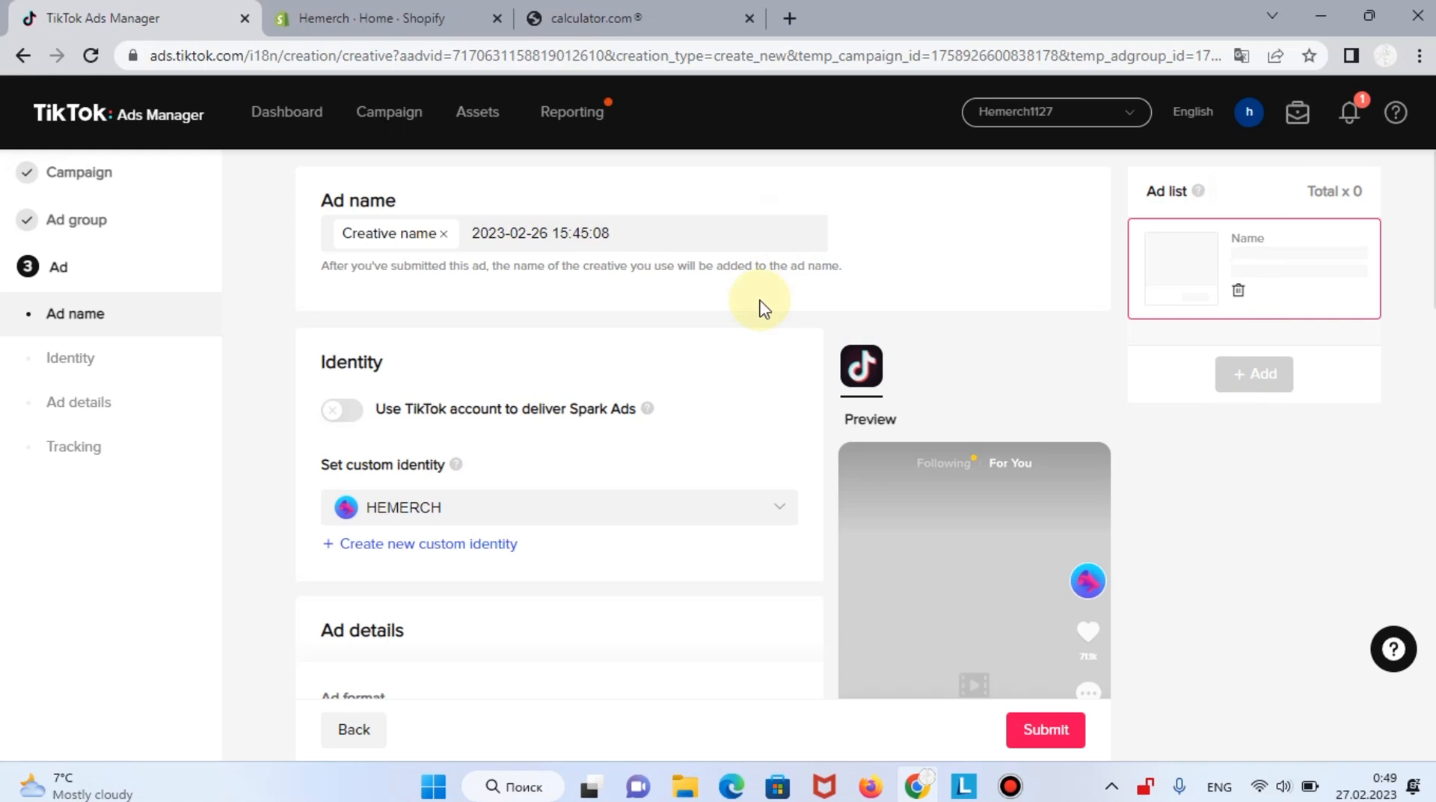
Close the calculator page and set the ad name text after the Creative name tag to "faucet test 1".
left_click(748, 18)
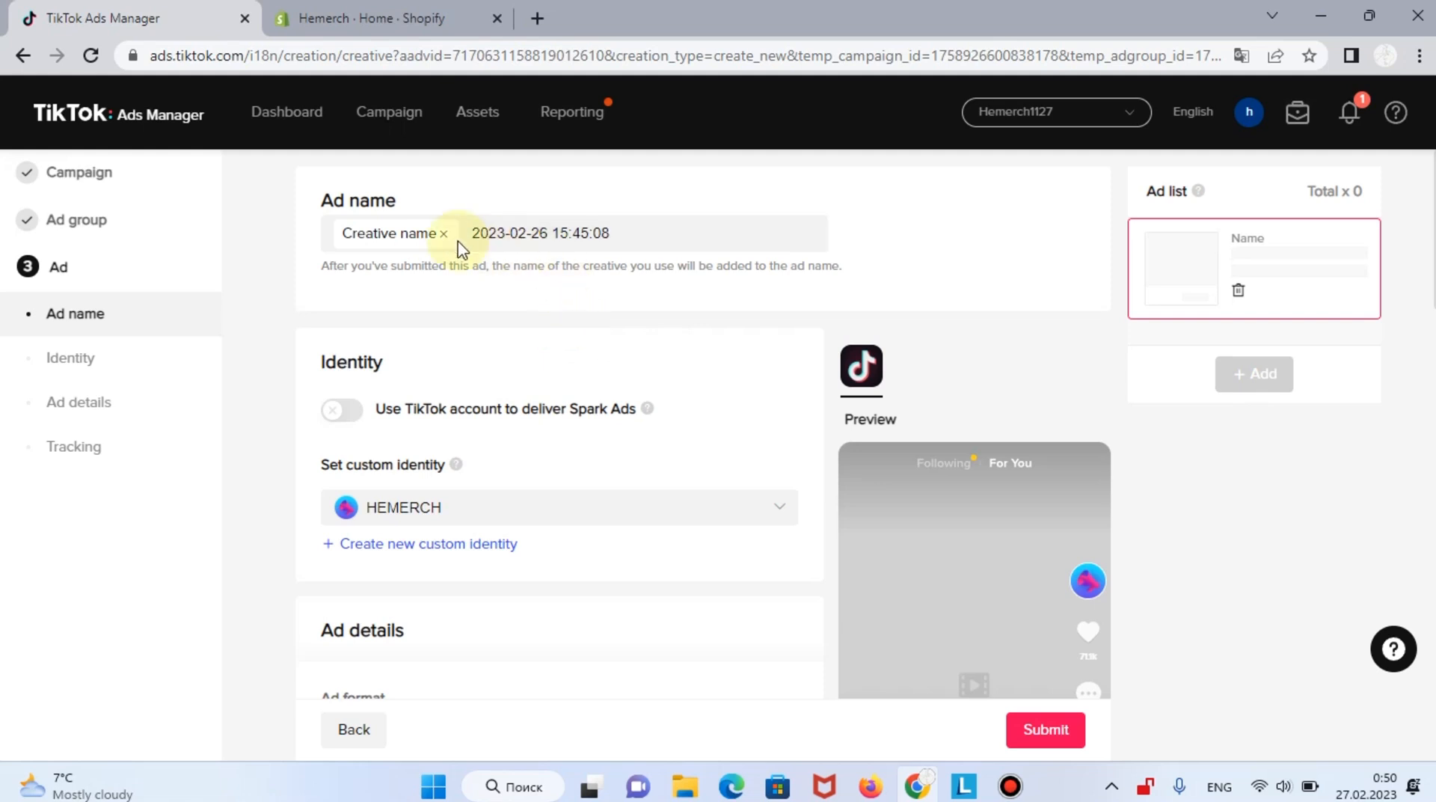
triple_click(535, 233)
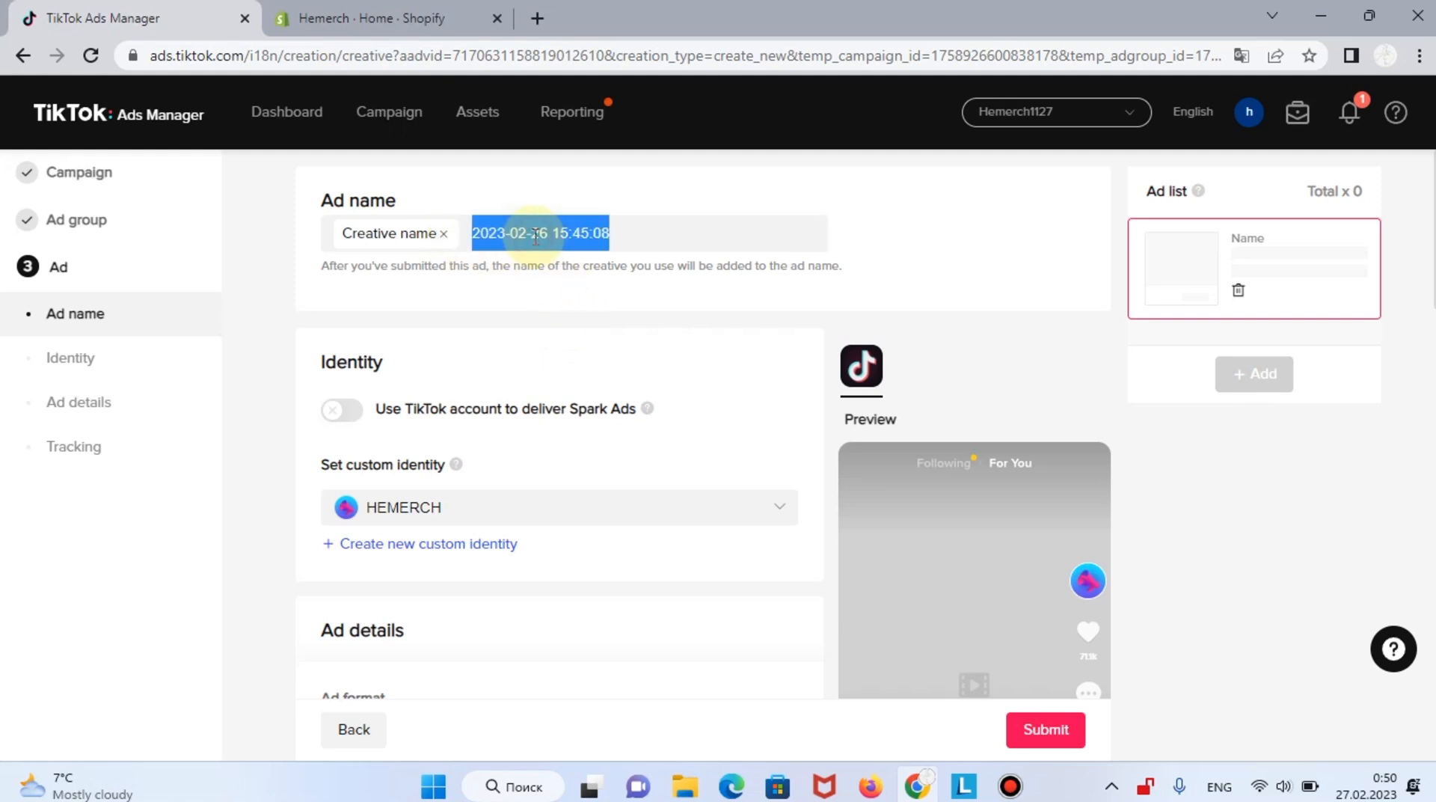
key("BackSpace")
type("faucet")
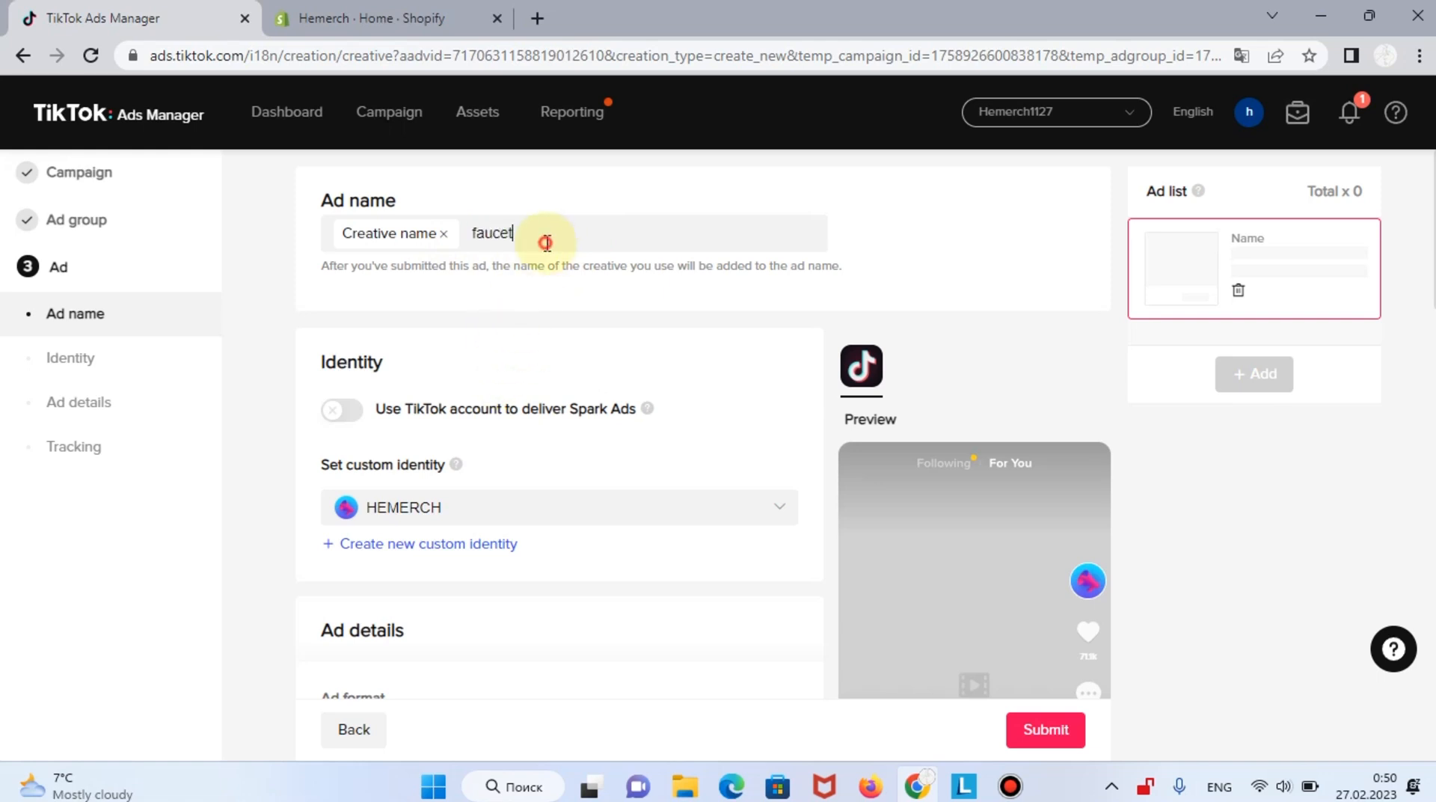
type(" test 1")
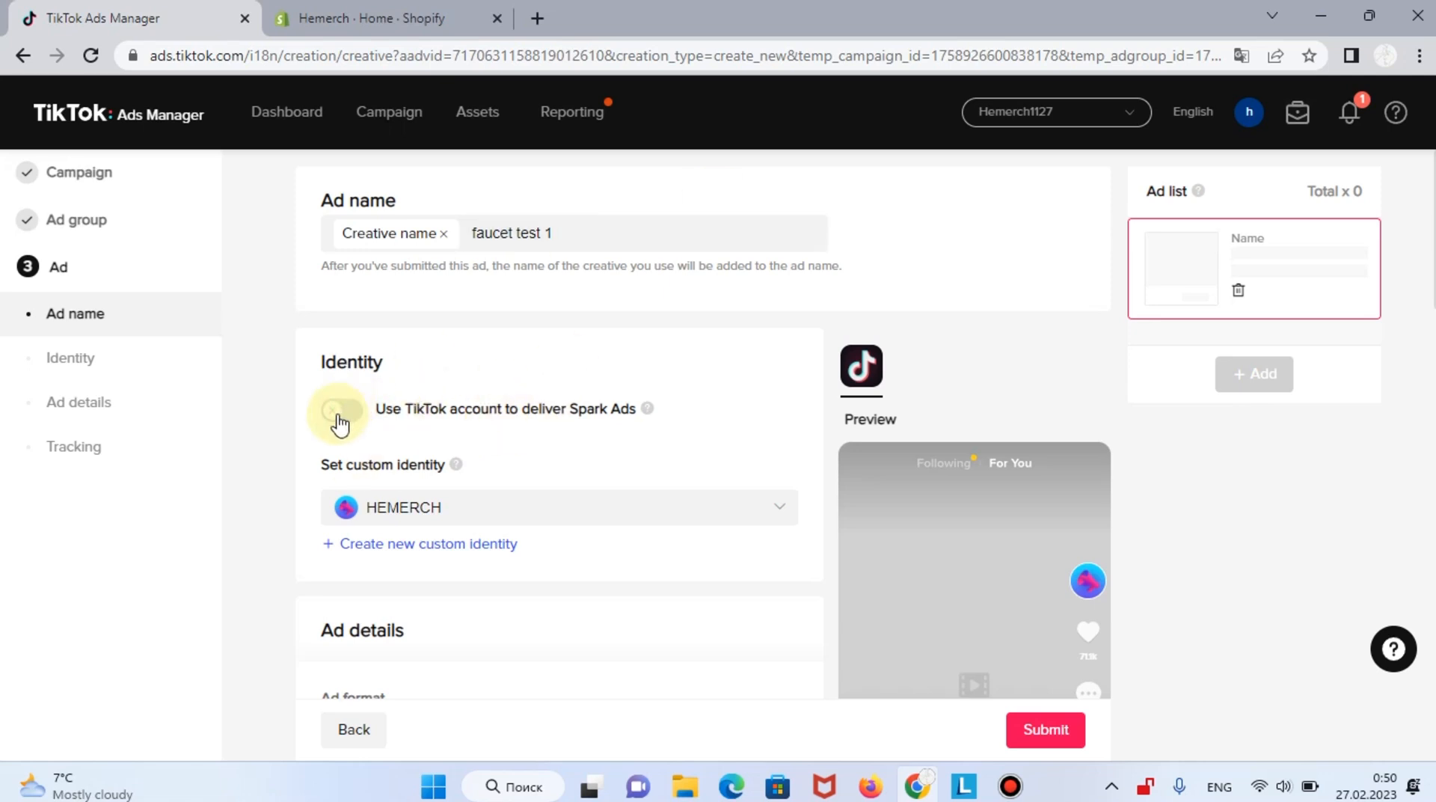
Try the Spark Ads delivery option, check its TikTok account choices, and switch it off again.
scroll(1017, 671, "down", 1)
scroll(1017, 672, "down", 2)
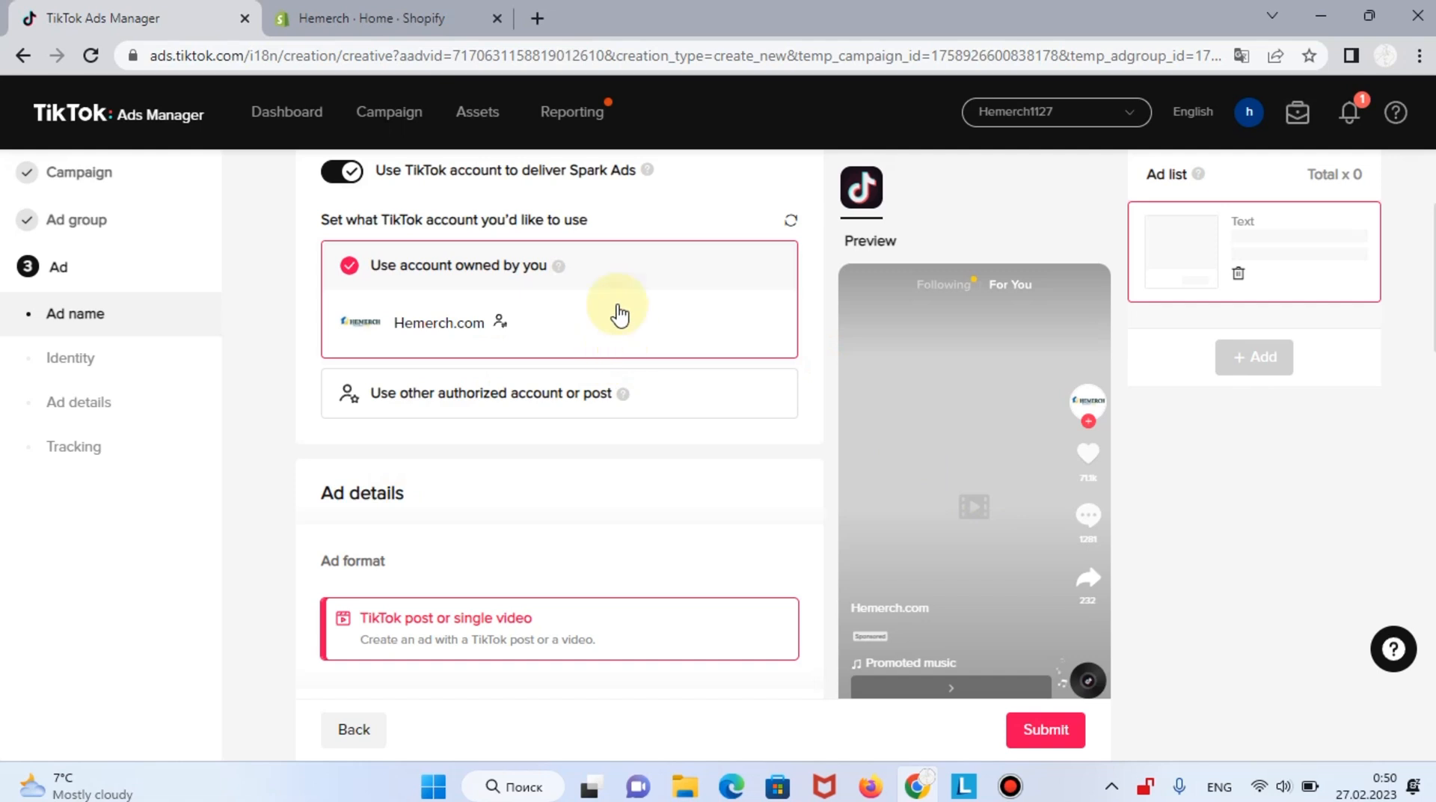
scroll(619, 311, "up", 1)
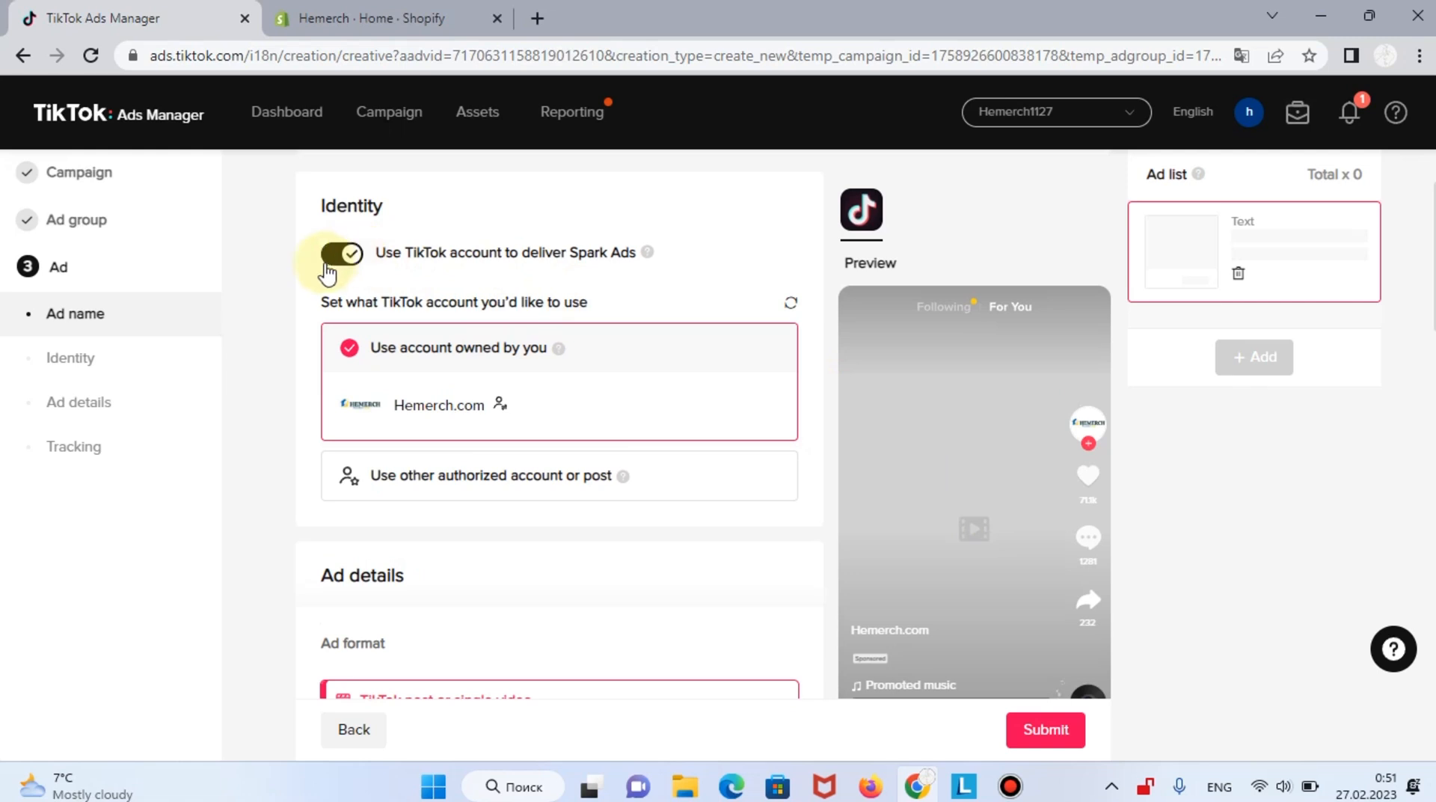
left_click(356, 259)
Create a new custom identity with the display name "Hemerch" and the default avatar for the ad.
scroll(591, 422, "down", 1)
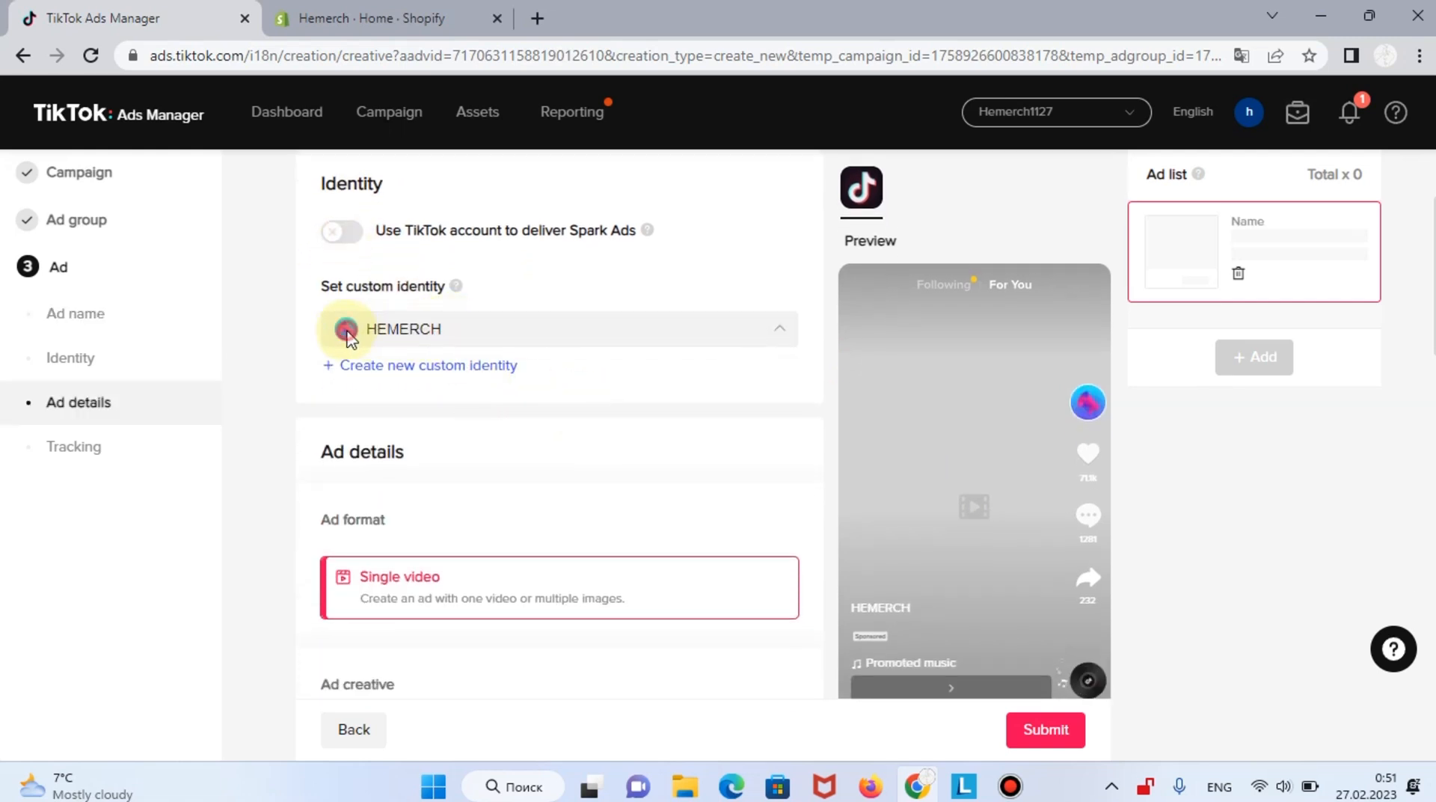
left_click(347, 333)
left_click(347, 337)
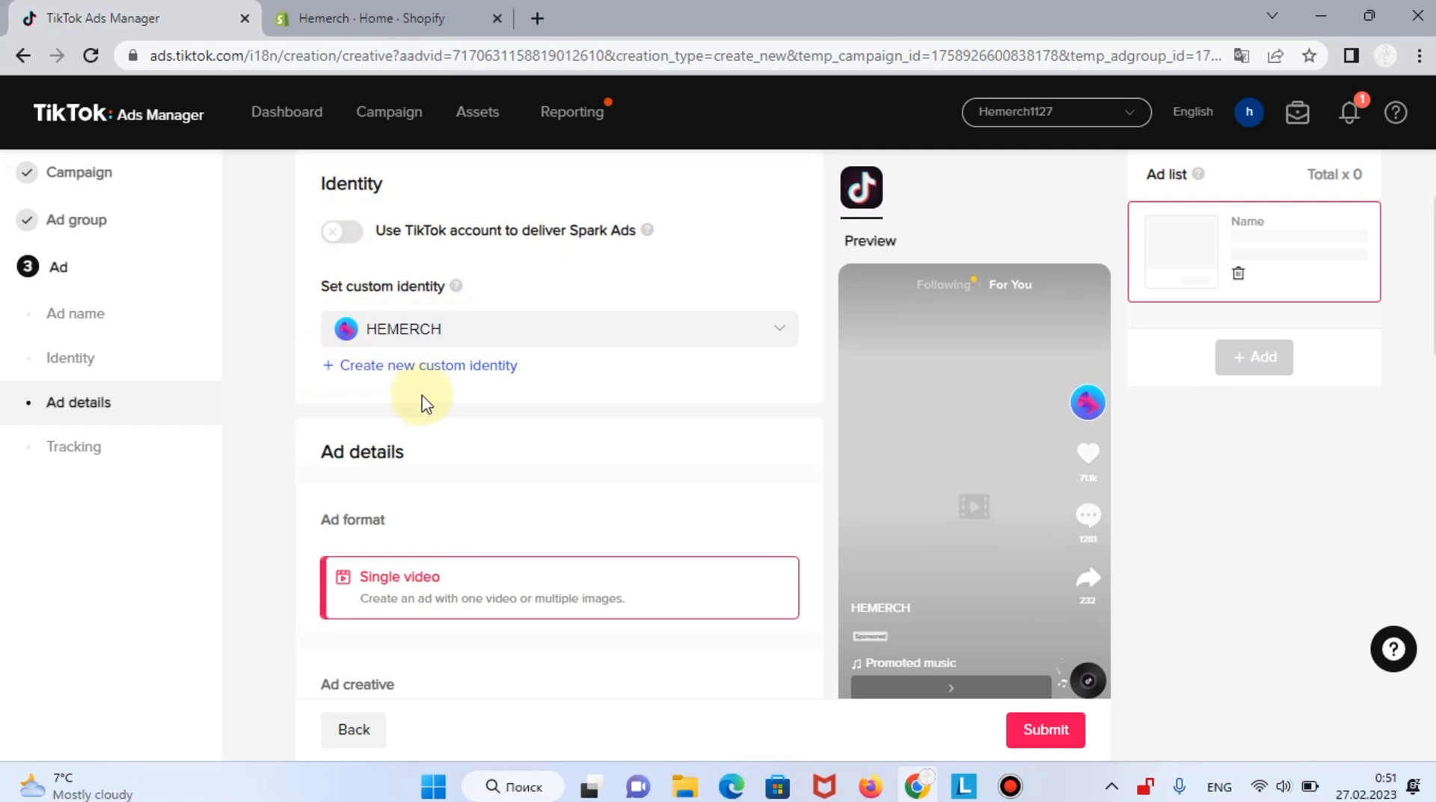
left_click(437, 367)
left_click(723, 267)
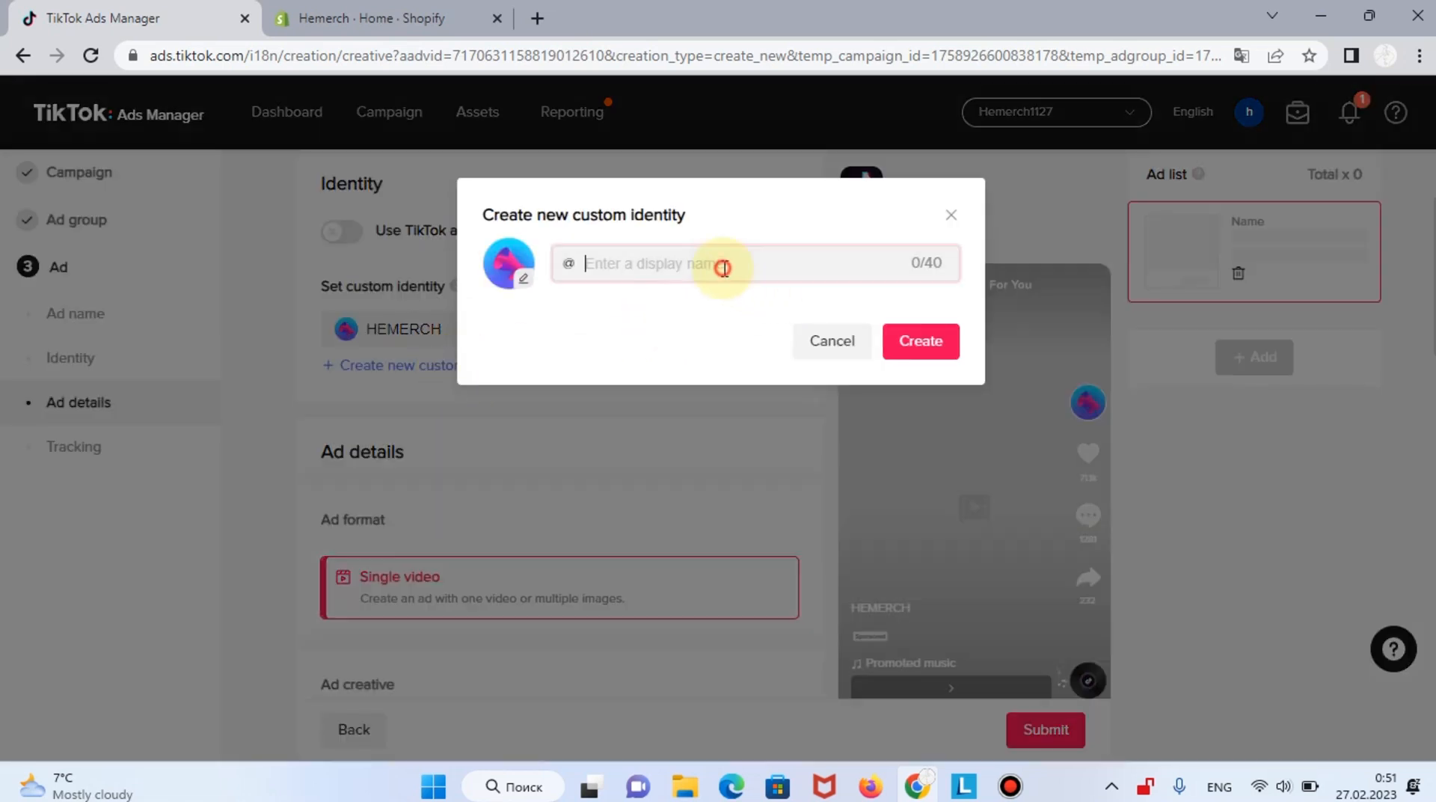
type("Hemerch")
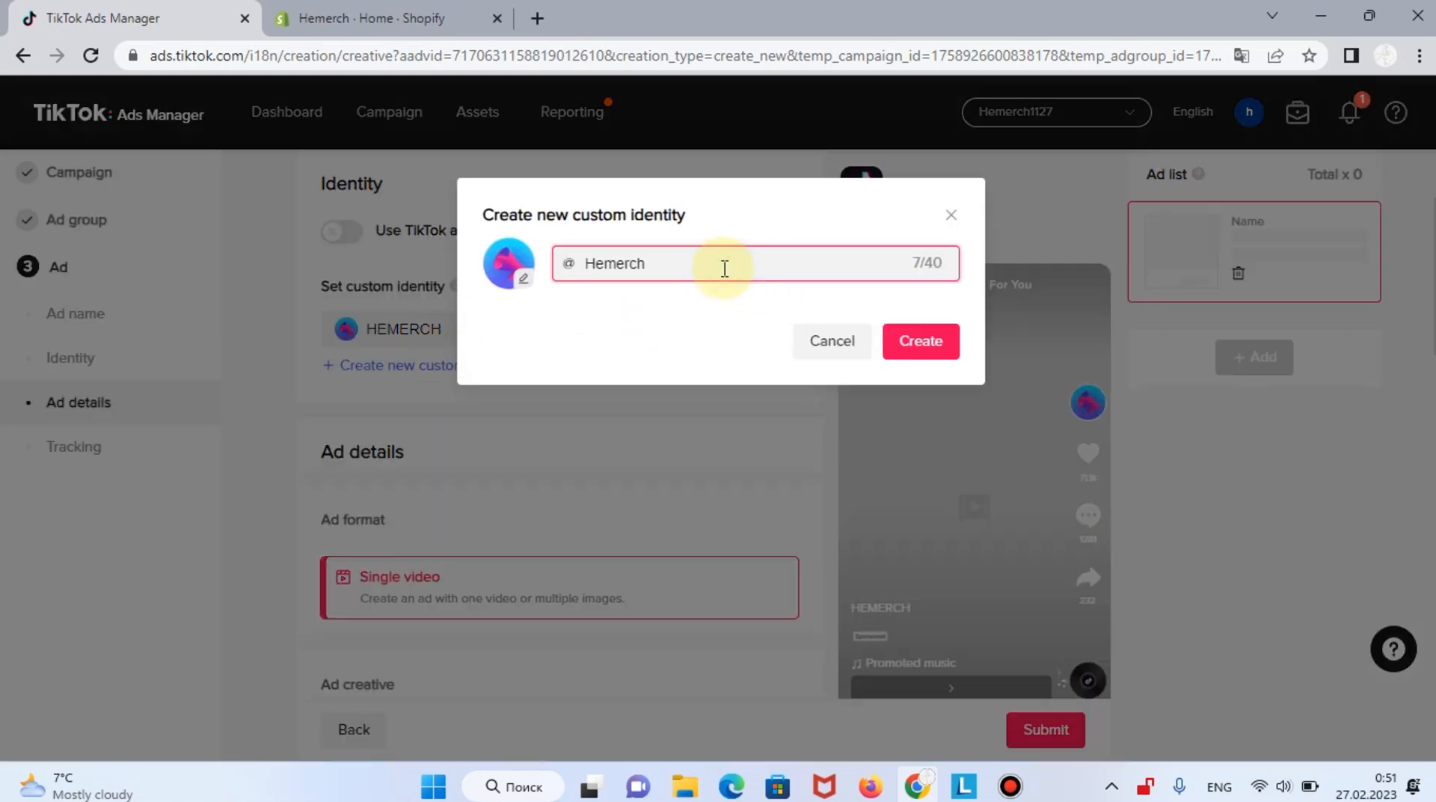
left_click(521, 274)
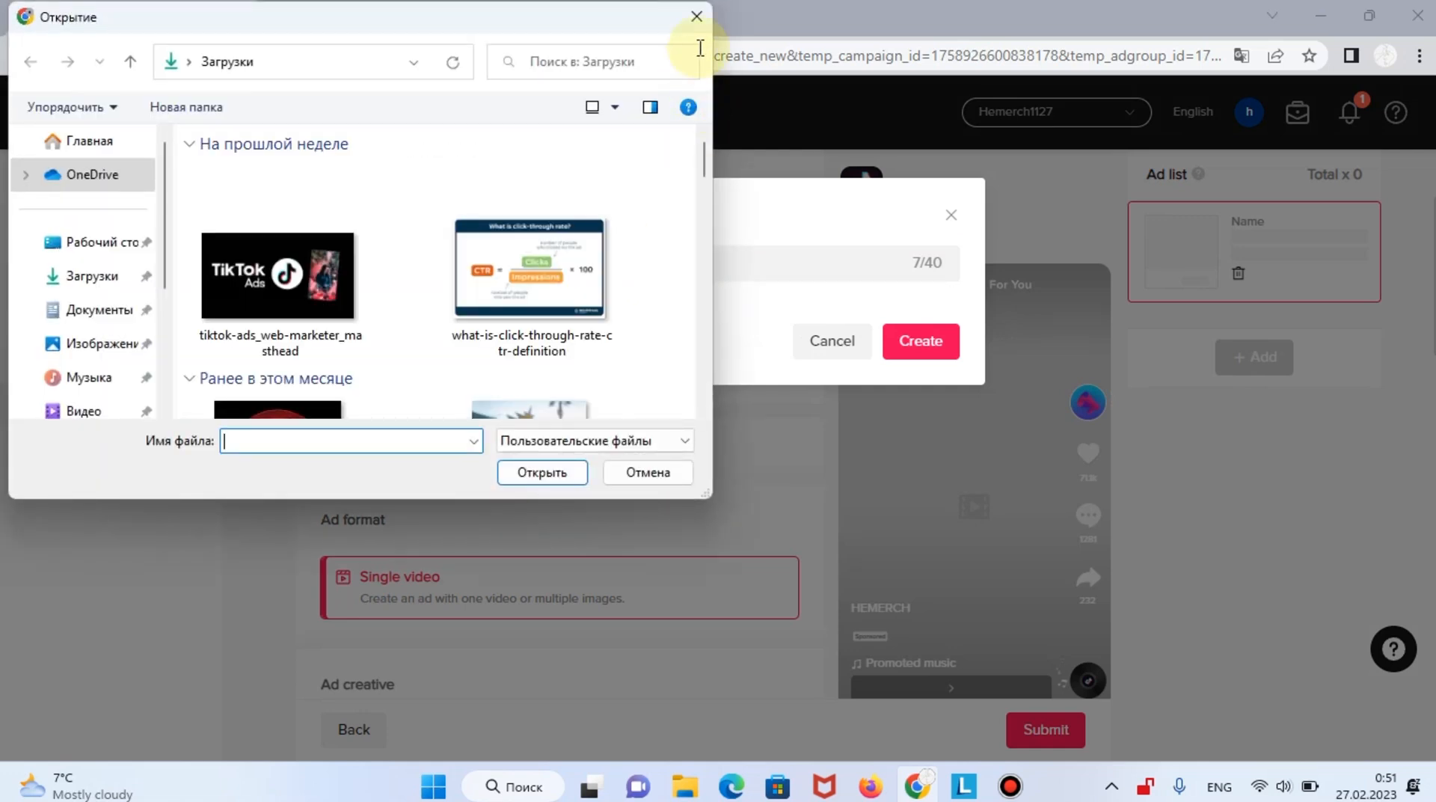
left_click(696, 16)
left_click(935, 344)
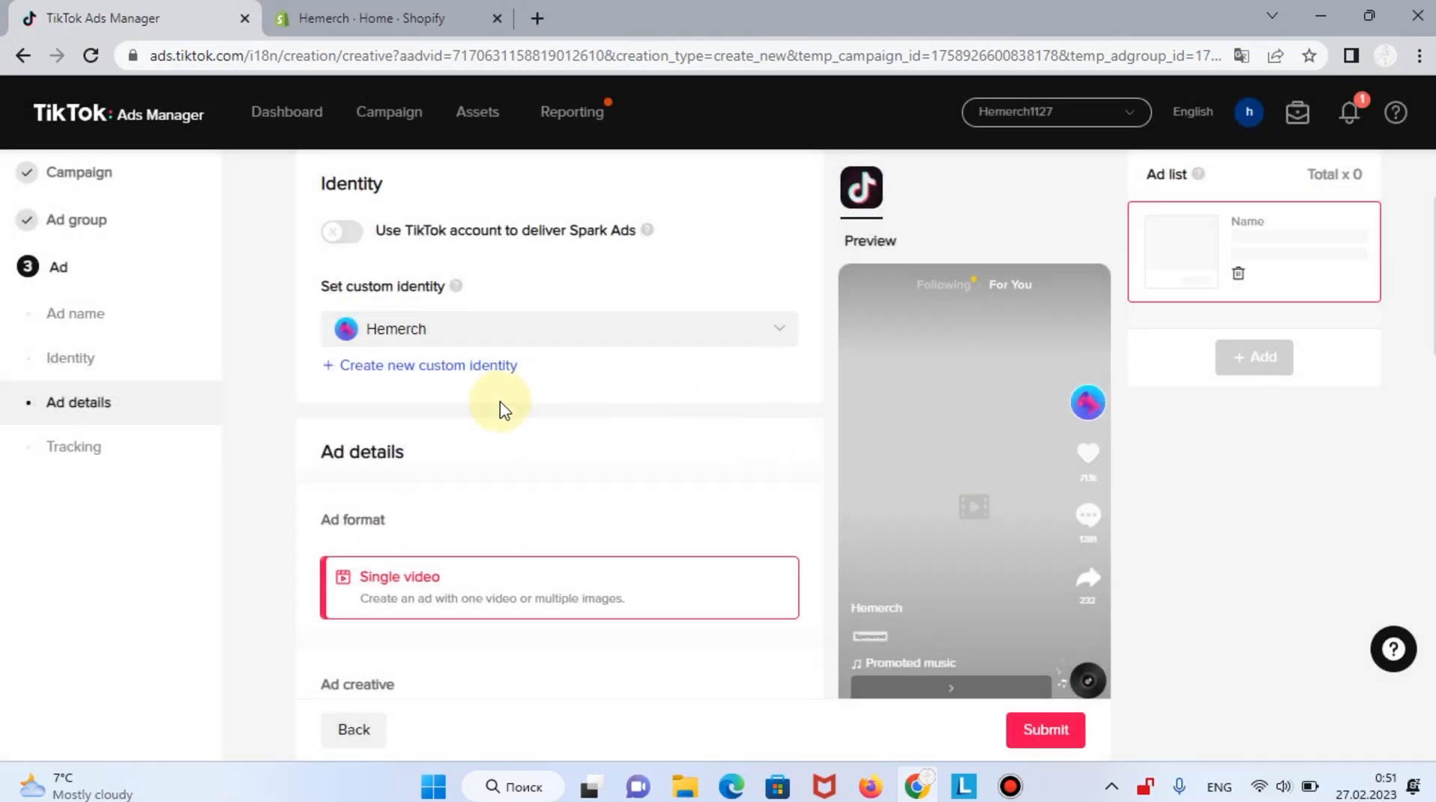
scroll(500, 408, "down", 1)
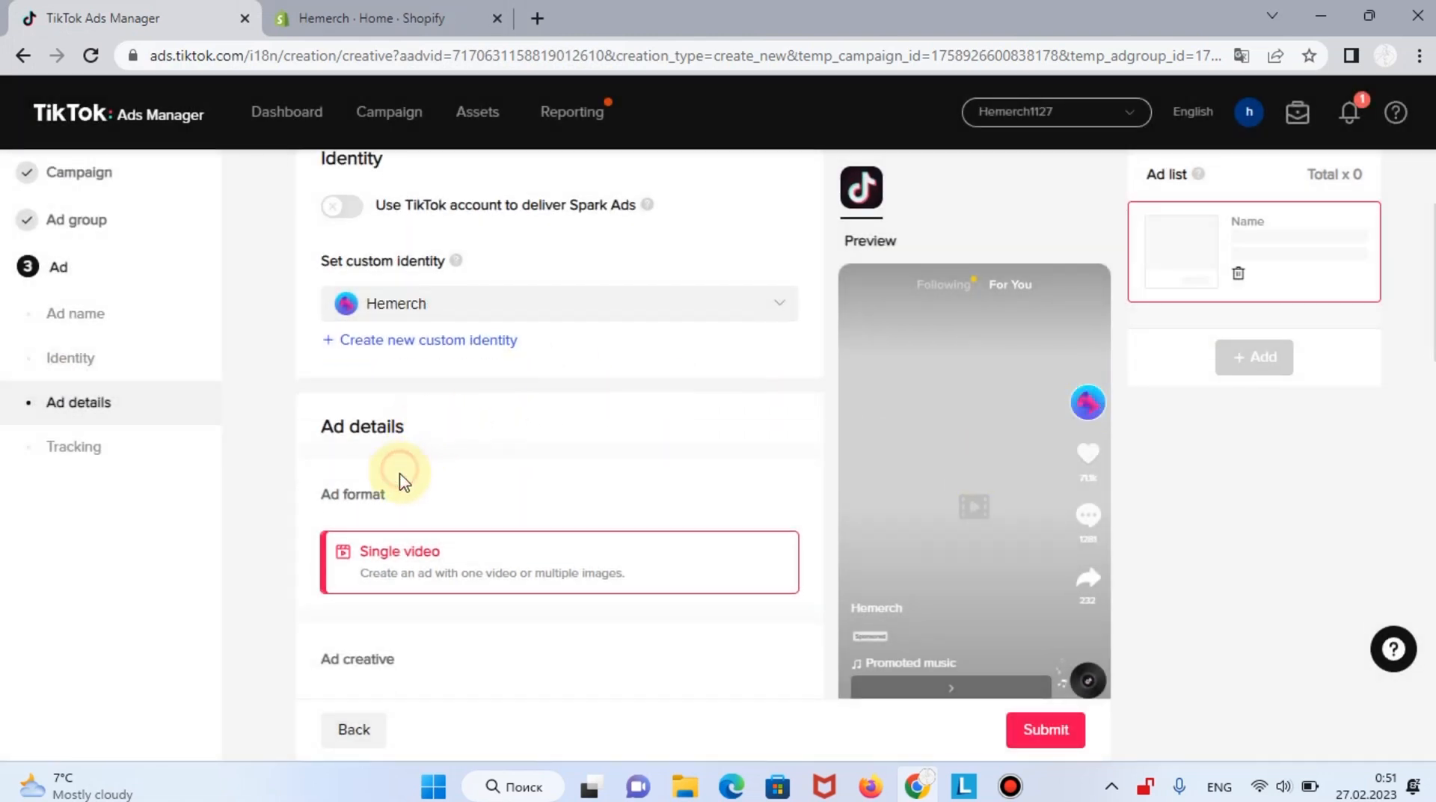